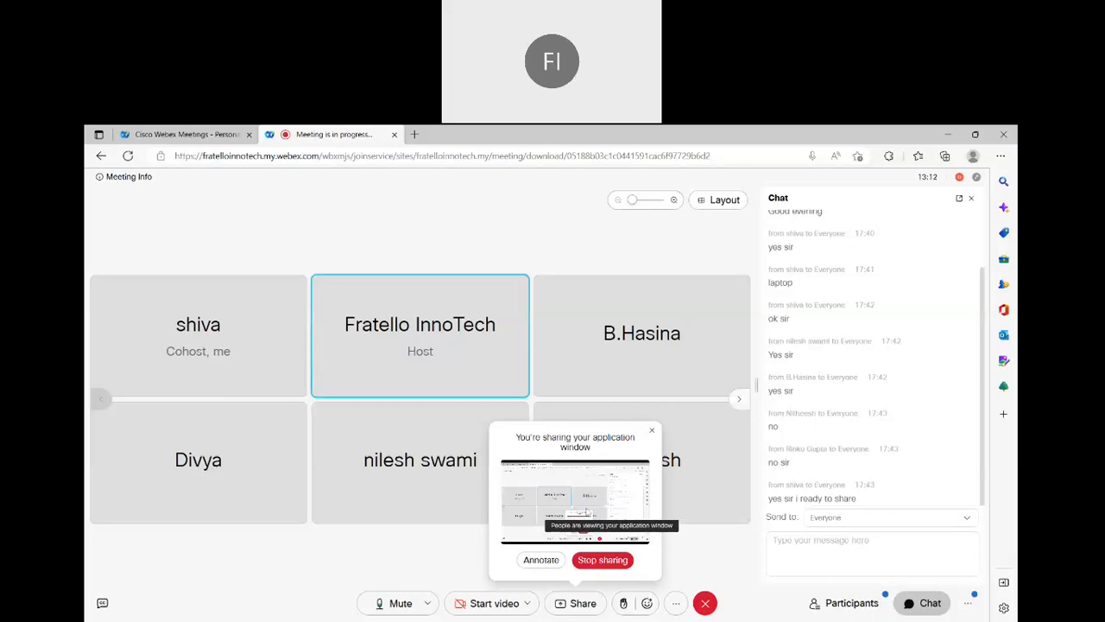
{"action": "left_click", "coordinate": [543, 561]}
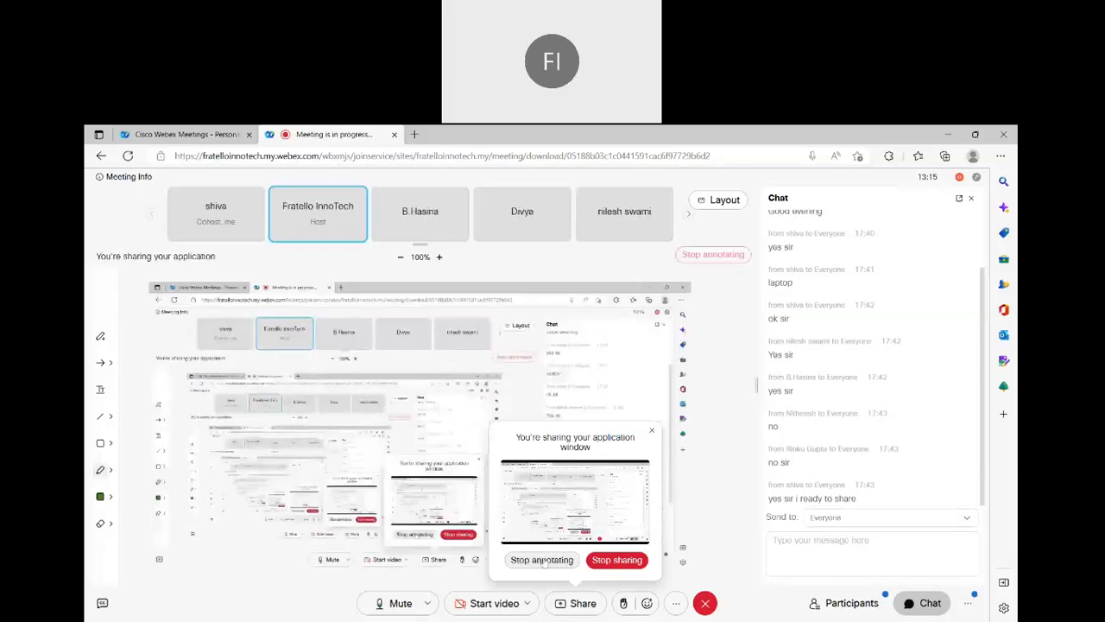
{"action": "left_click", "coordinate": [651, 430]}
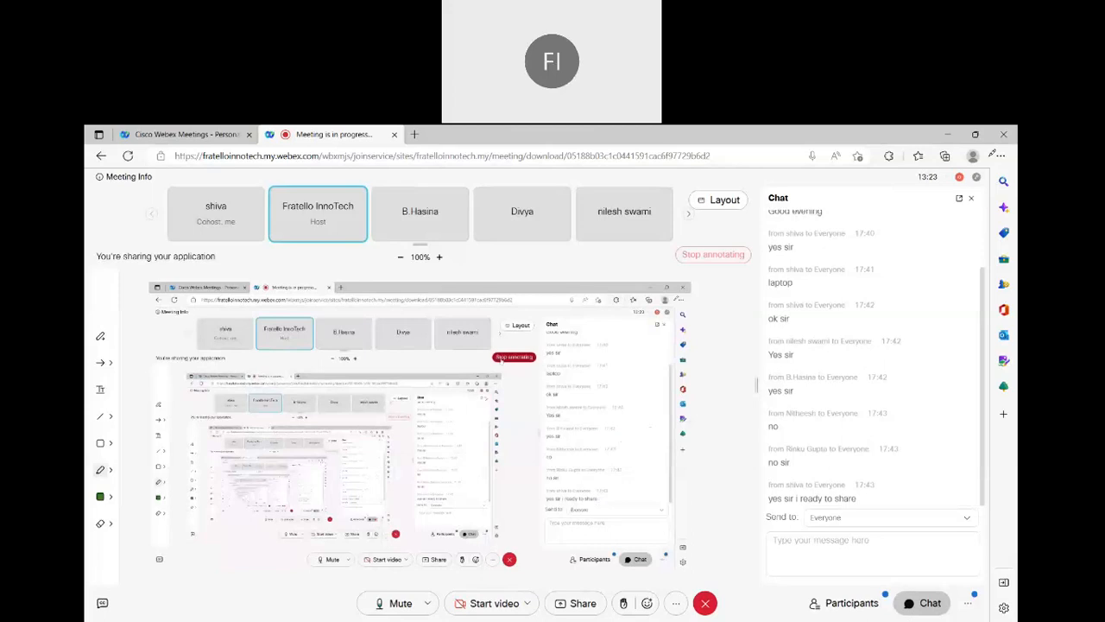
{"action": "left_click", "coordinate": [706, 258]}
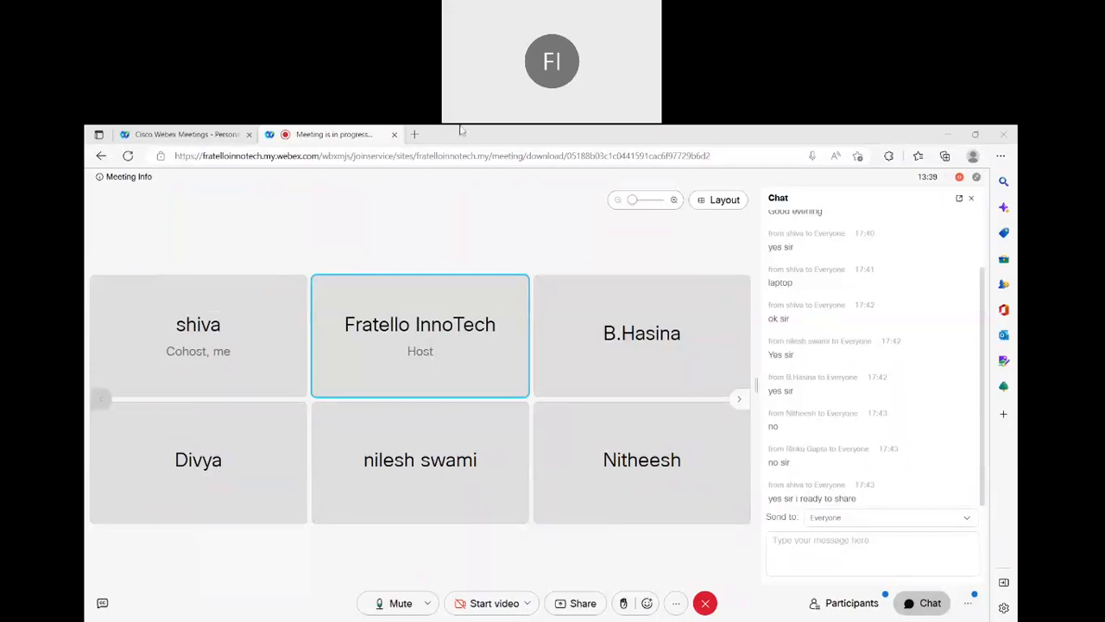
Open a new tab and search the web for "jdk download"
{"action": "left_click", "coordinate": [414, 135]}
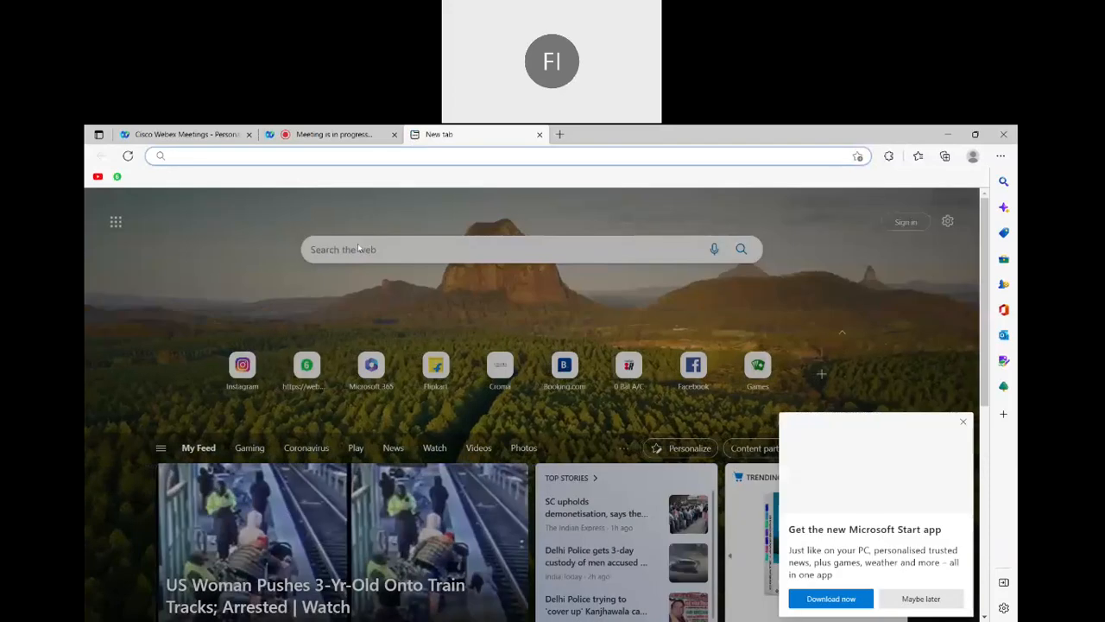
{"action": "left_click", "coordinate": [961, 420]}
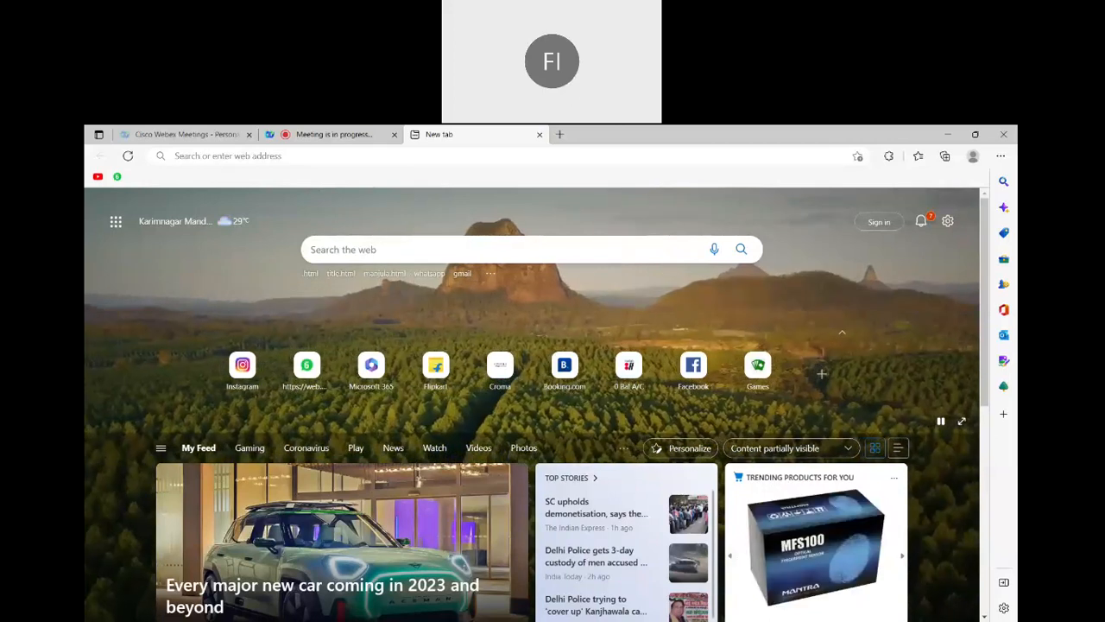
{"action": "left_click", "coordinate": [313, 250]}
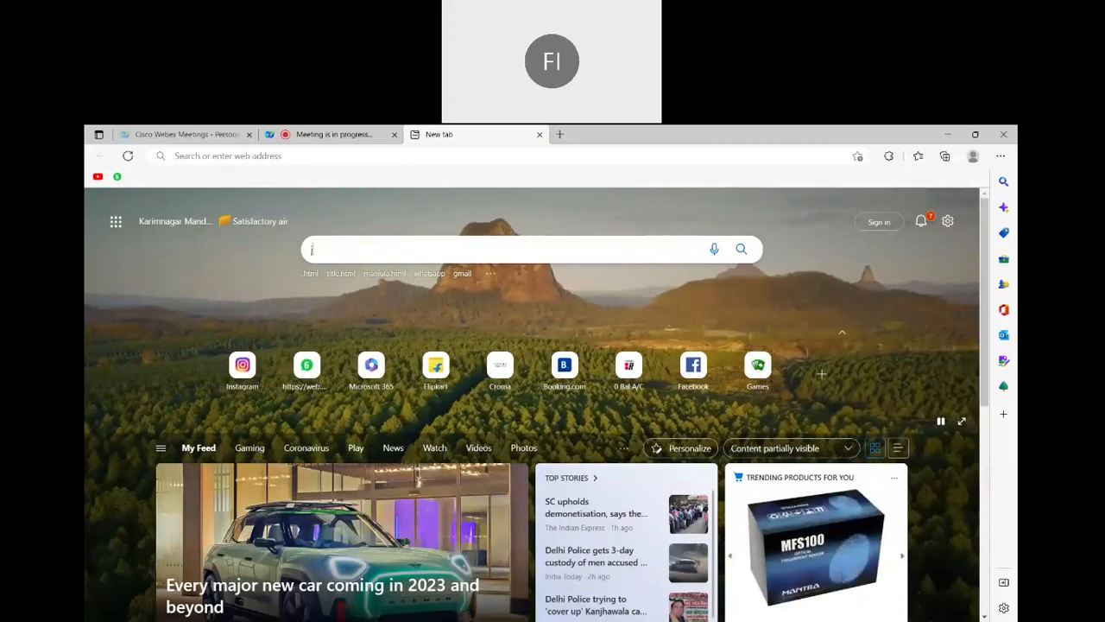
{"action": "type", "text": "jdk"}
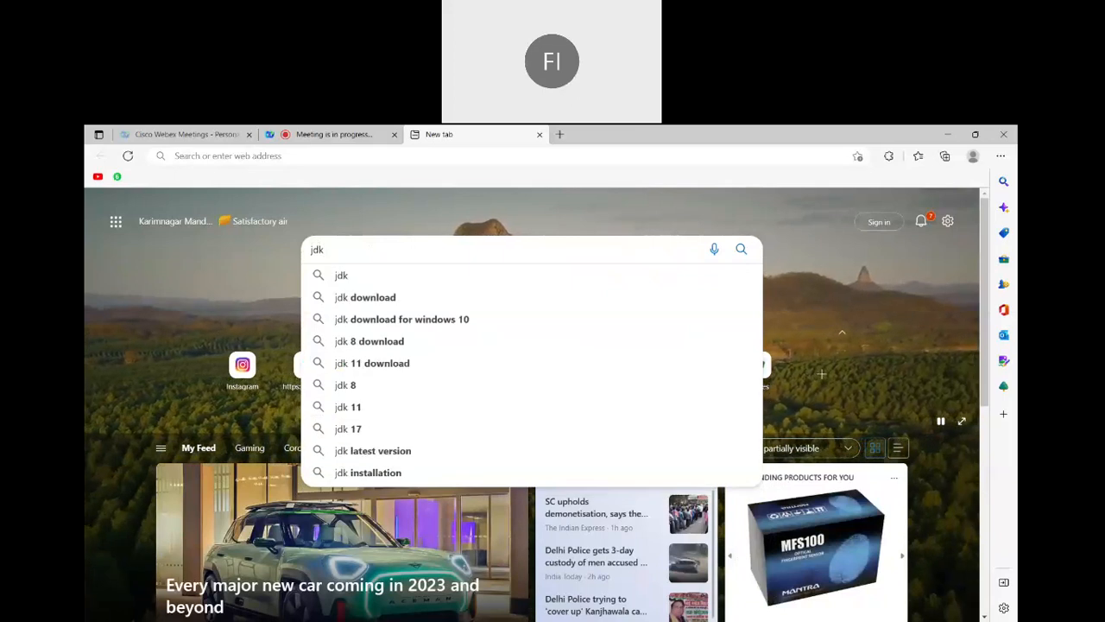
{"action": "left_click", "coordinate": [401, 302]}
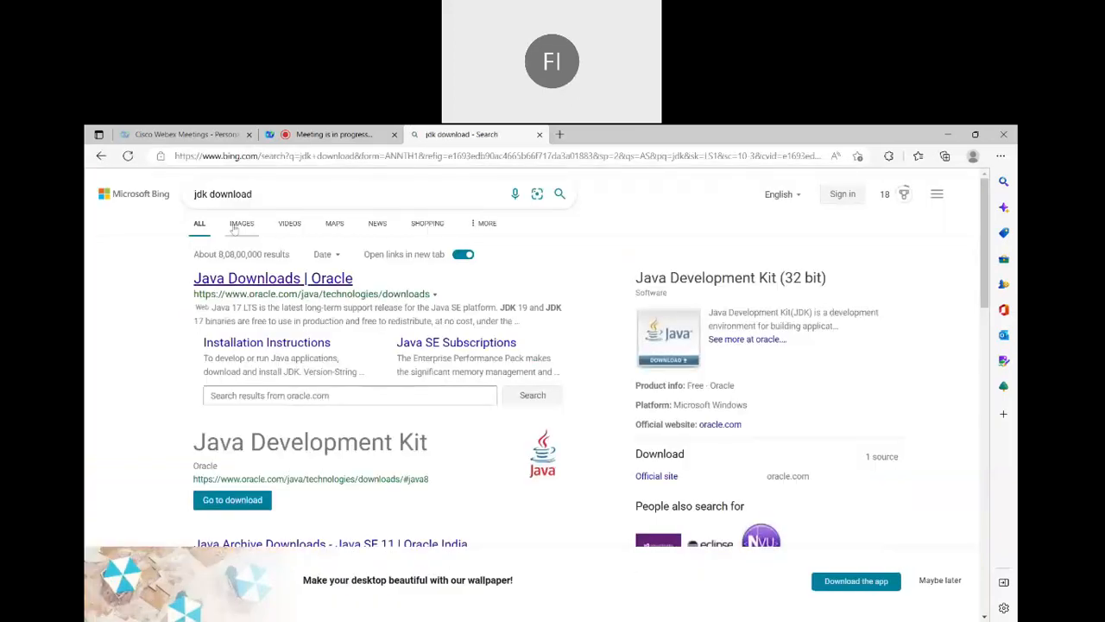
Leave the "jdk download" results and close the new tab
{"action": "left_click", "coordinate": [100, 157]}
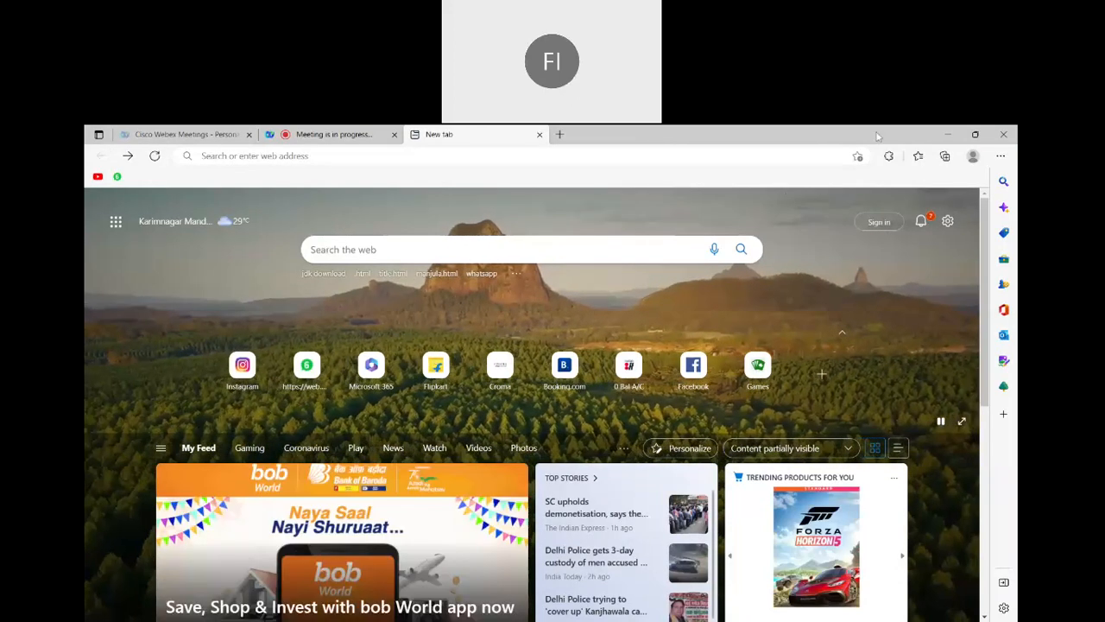
{"action": "left_click", "coordinate": [1011, 135]}
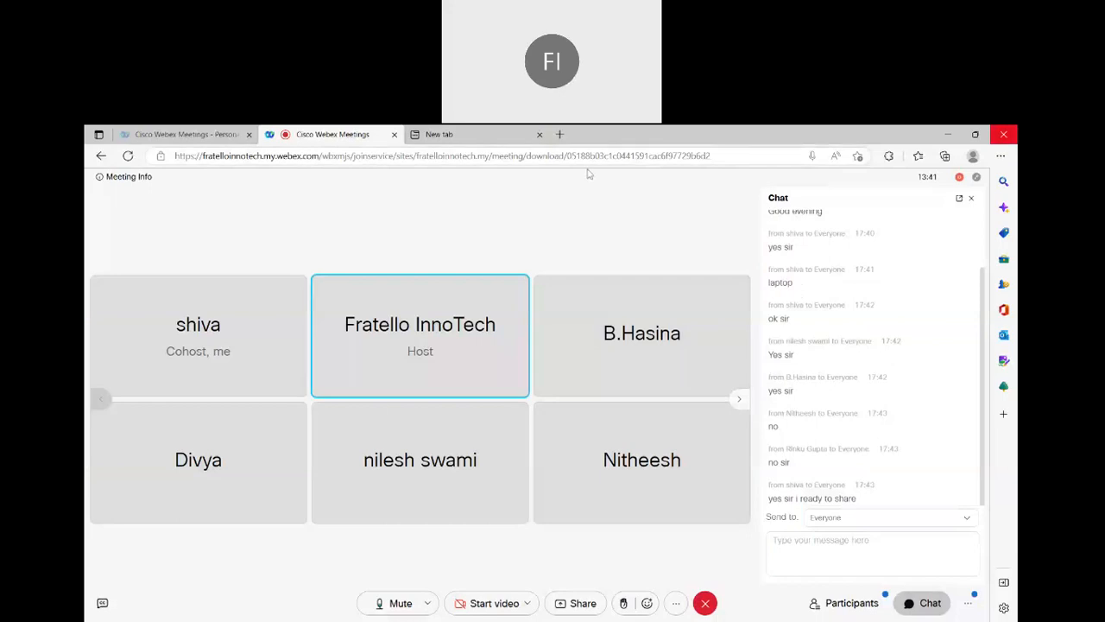
{"action": "left_click", "coordinate": [539, 136]}
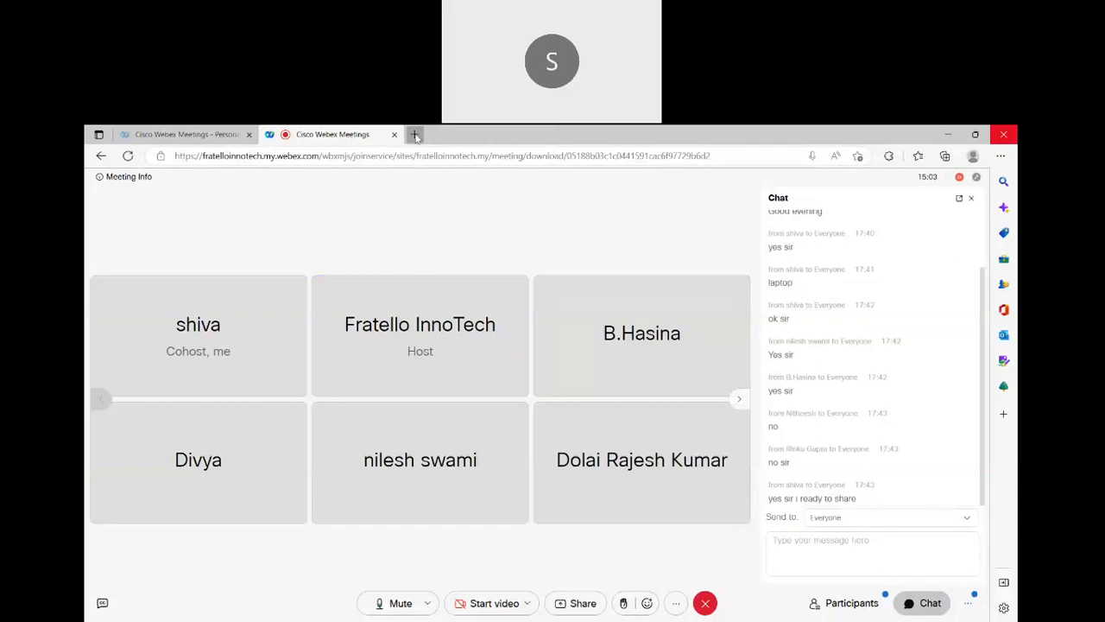
Open a new tab and search the web for "google chrome"
{"action": "left_click", "coordinate": [415, 136]}
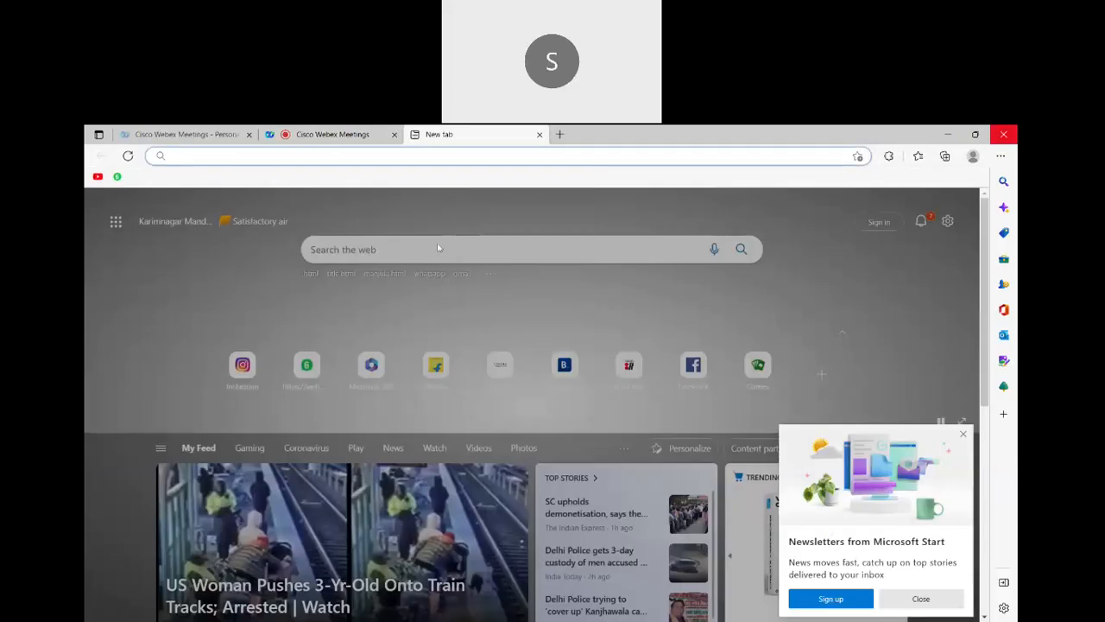
{"action": "left_click", "coordinate": [438, 248]}
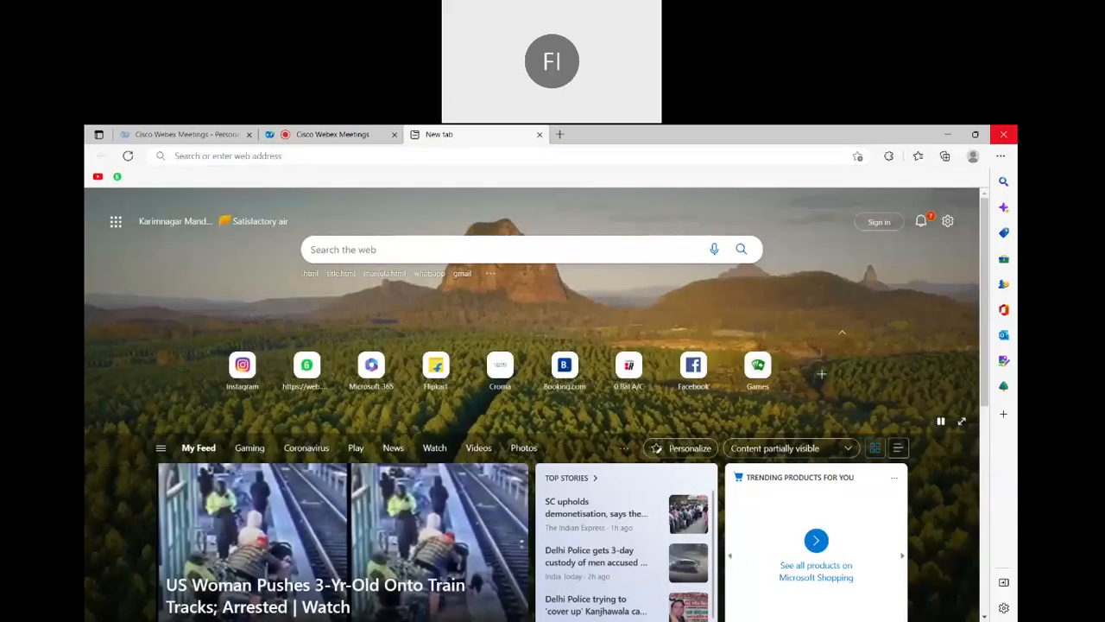
{"action": "type", "text": "googl"}
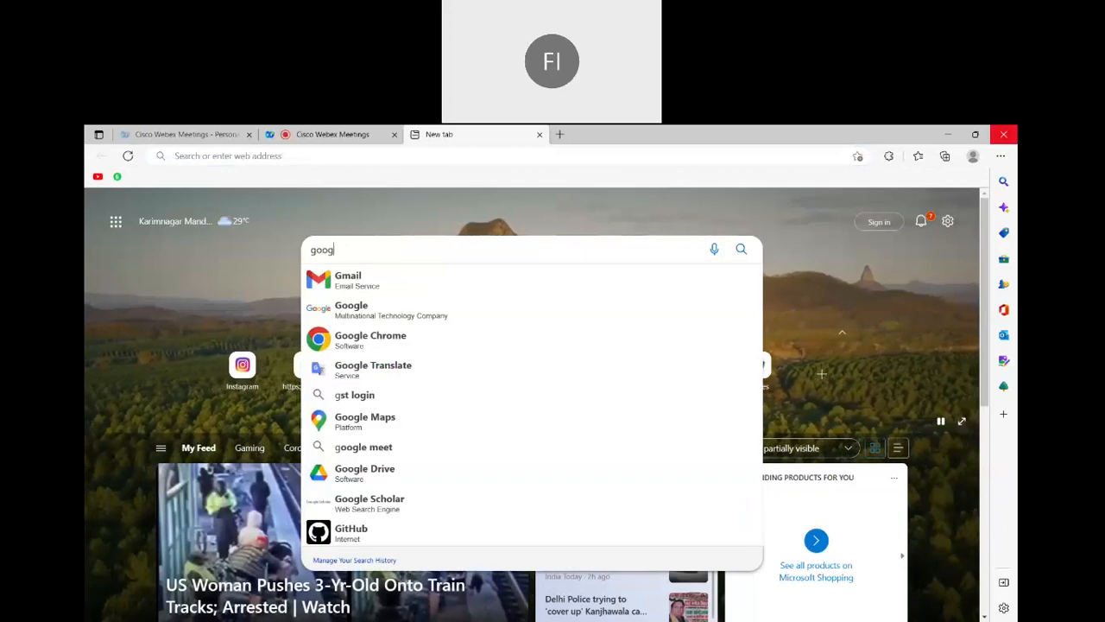
{"action": "type", "text": "e"}
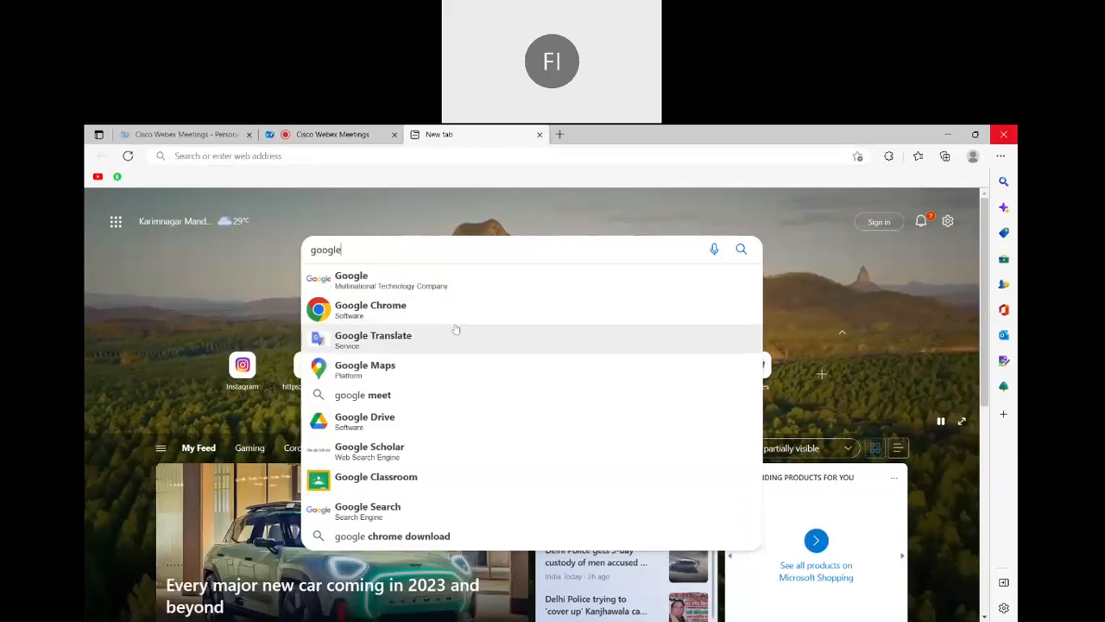
{"action": "left_click", "coordinate": [452, 321]}
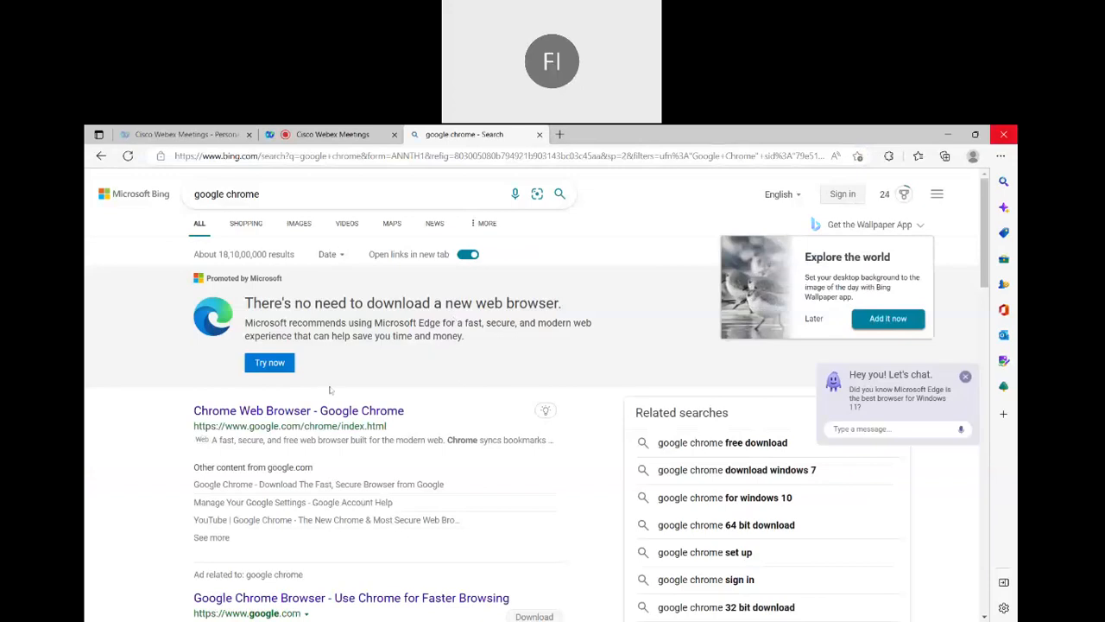
Change the web search to "google" and open the Google homepage from the results
{"action": "left_click", "coordinate": [474, 195]}
{"action": "key", "text": "BackSpace"}
{"action": "key", "text": "BackSpace"}
{"action": "key", "text": "BackSpace"}
{"action": "key", "text": "BackSpace"}
{"action": "key", "text": "BackSpace"}
{"action": "key", "text": "BackSpace"}
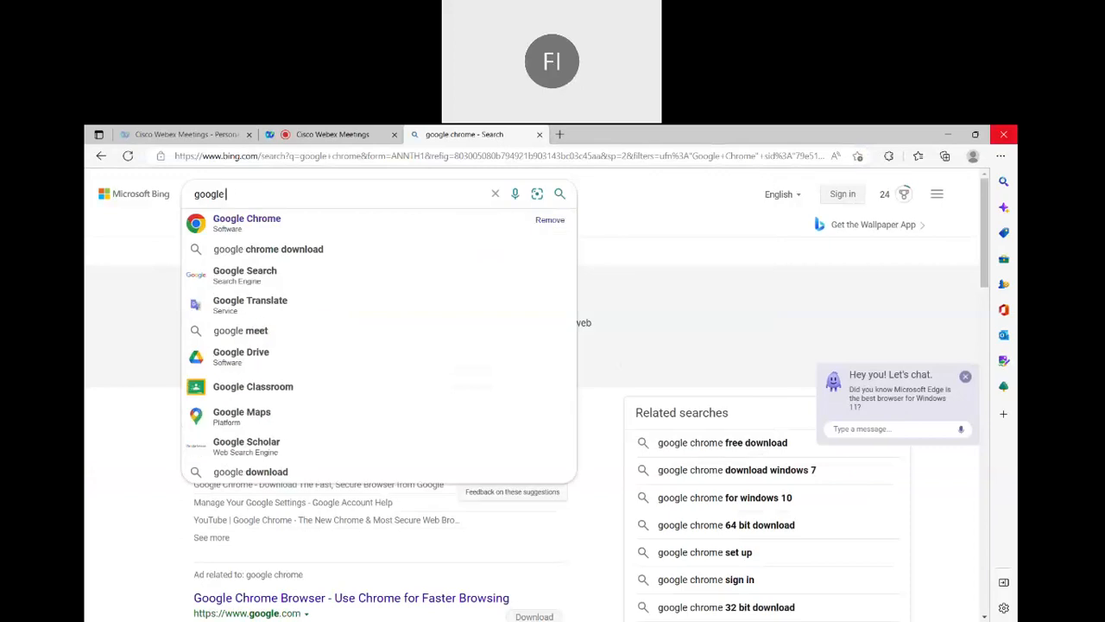
{"action": "key", "text": "Return"}
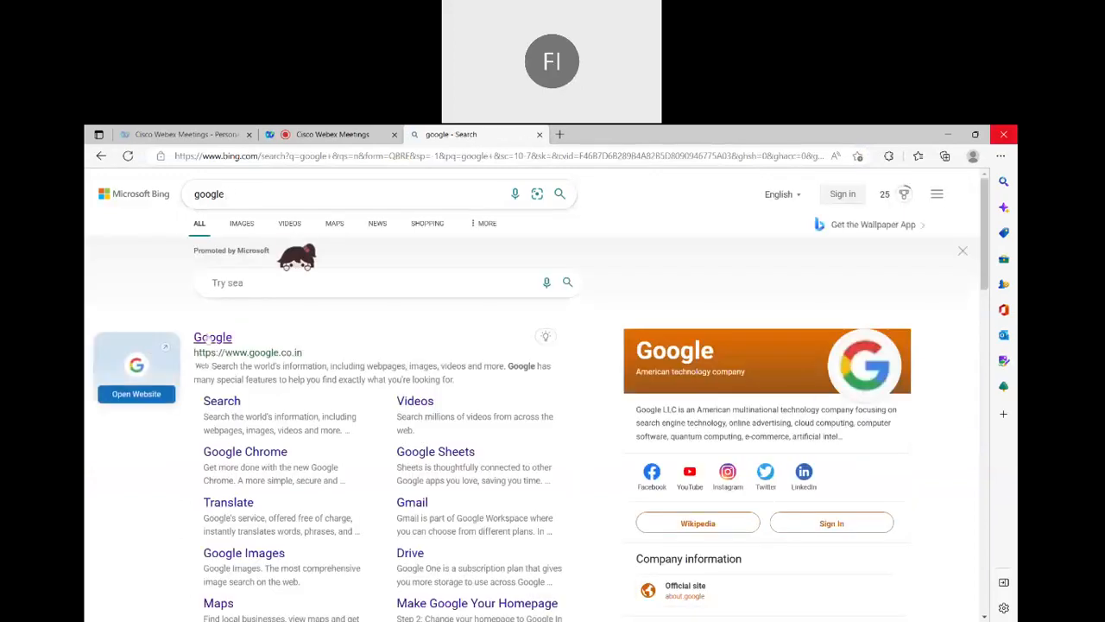
{"action": "left_click", "coordinate": [212, 339]}
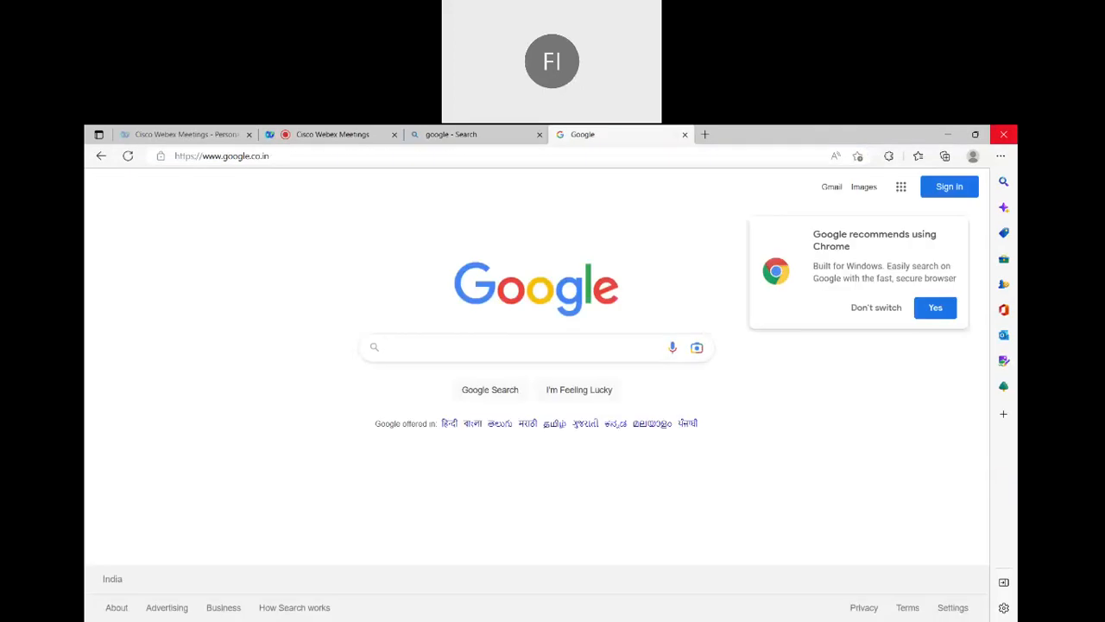
Search Google for "jdk download" and open Oracle's Java Downloads page from the results
{"action": "type", "text": "gdk"}
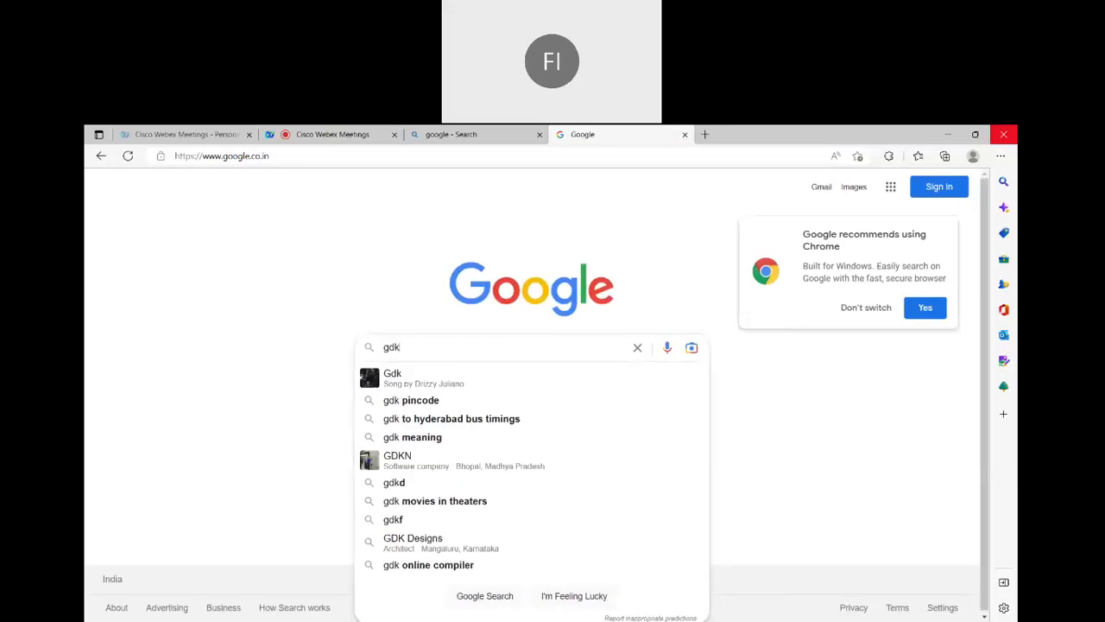
{"action": "type", "text": " d"}
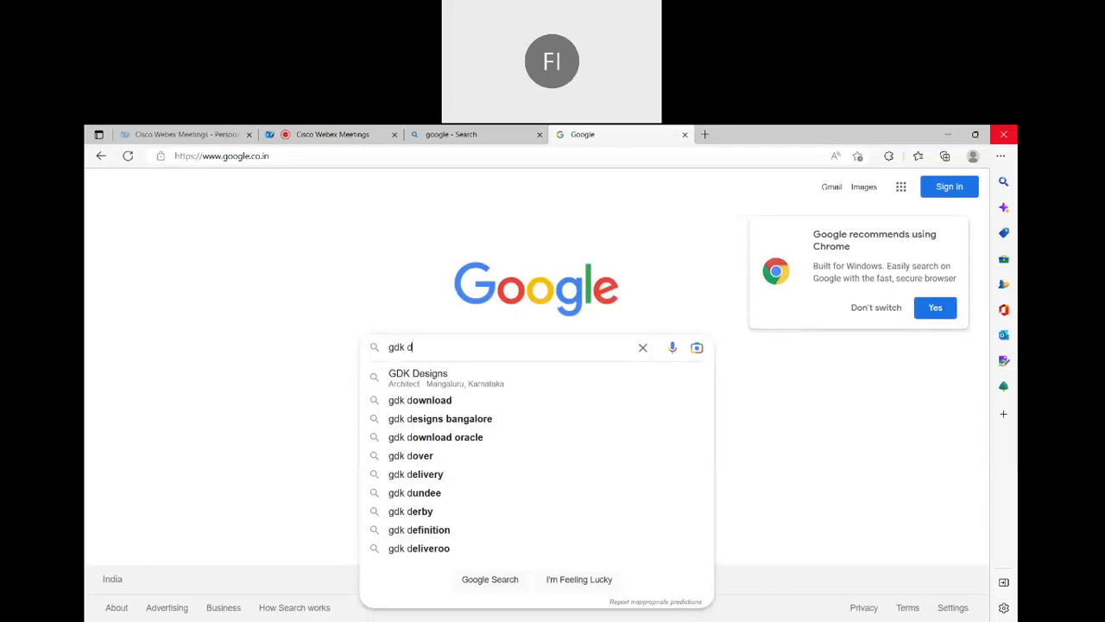
{"action": "key", "text": "BackSpace"}
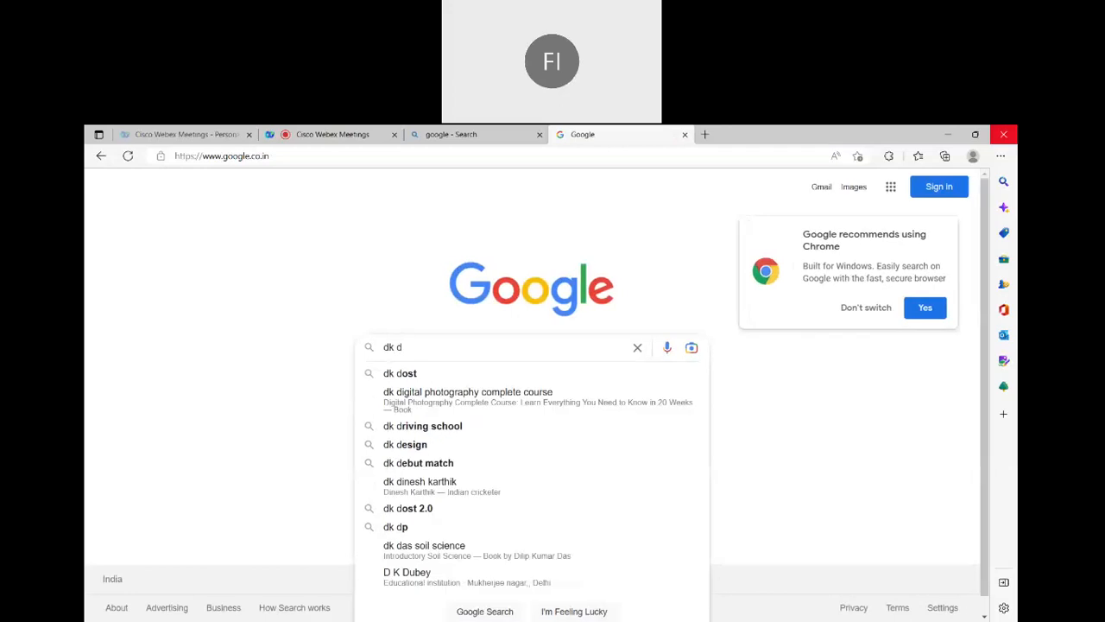
{"action": "type", "text": "j"}
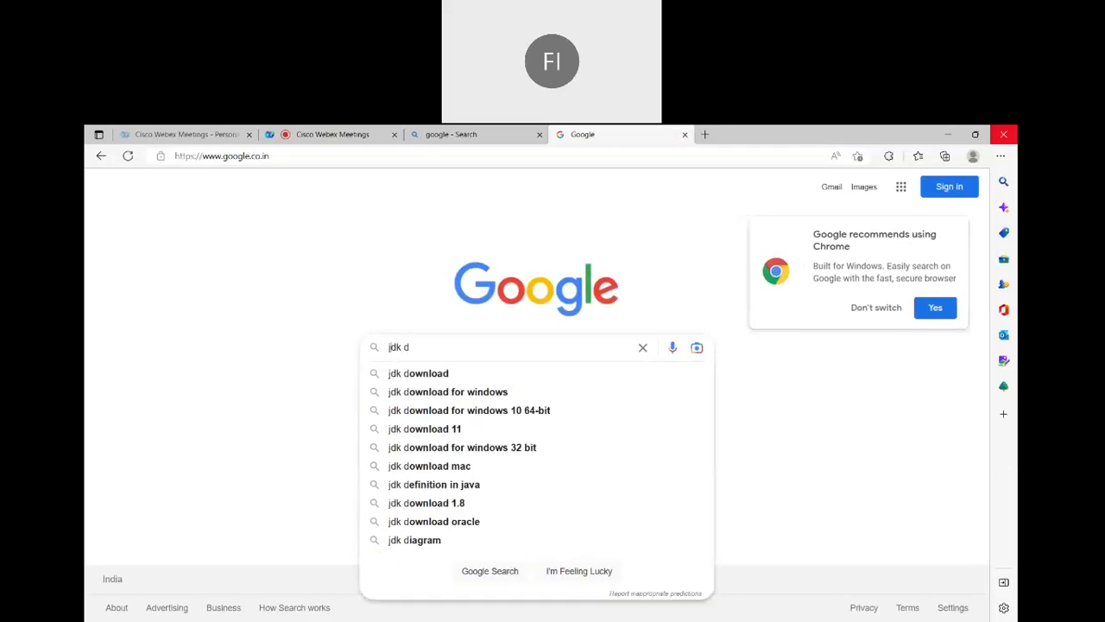
{"action": "left_click", "coordinate": [417, 375]}
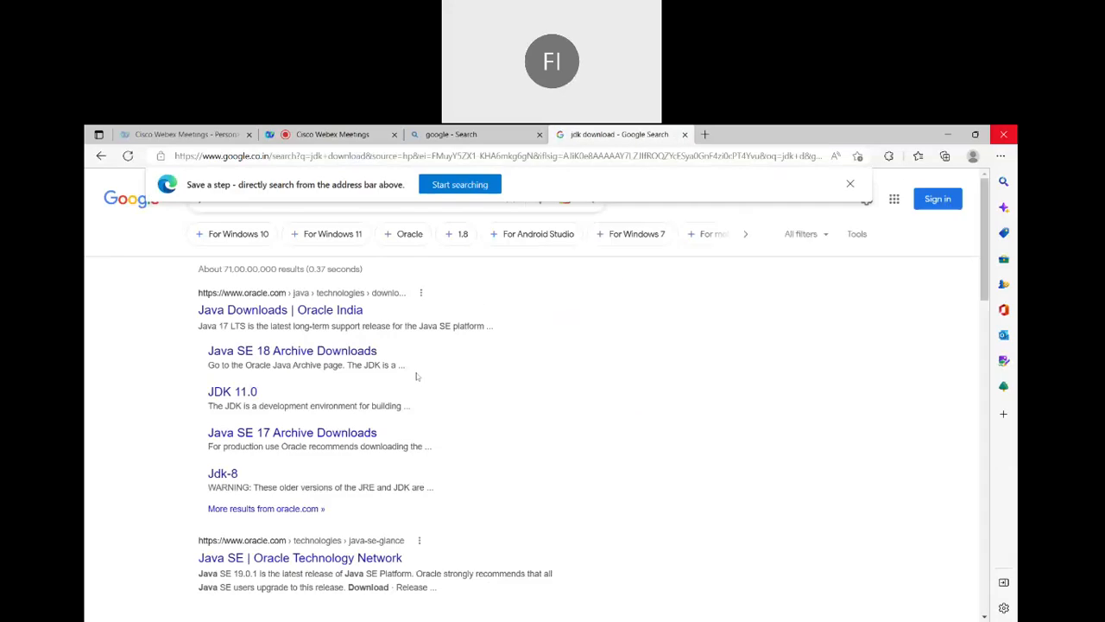
{"action": "left_click", "coordinate": [246, 314]}
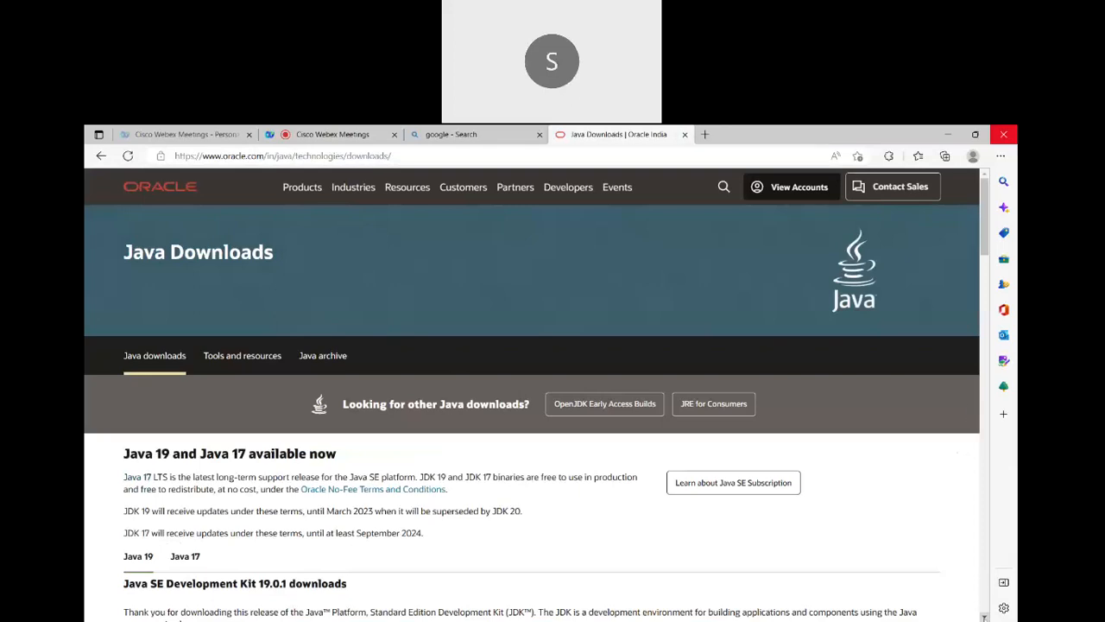
Show the Java 19 downloads for Windows and download the x64 Installer, jdk-19_windows-x64_bin.exe
{"action": "scroll", "coordinate": [985, 617], "scroll_direction": "down", "scroll_amount": 3}
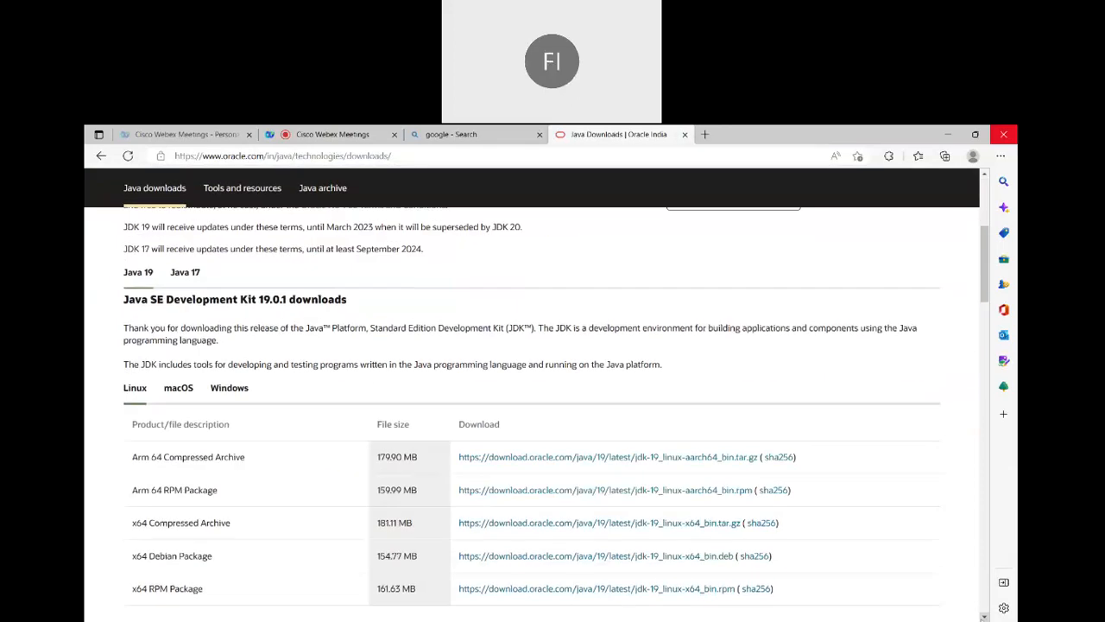
{"action": "scroll", "coordinate": [984, 616], "scroll_direction": "down", "scroll_amount": 2}
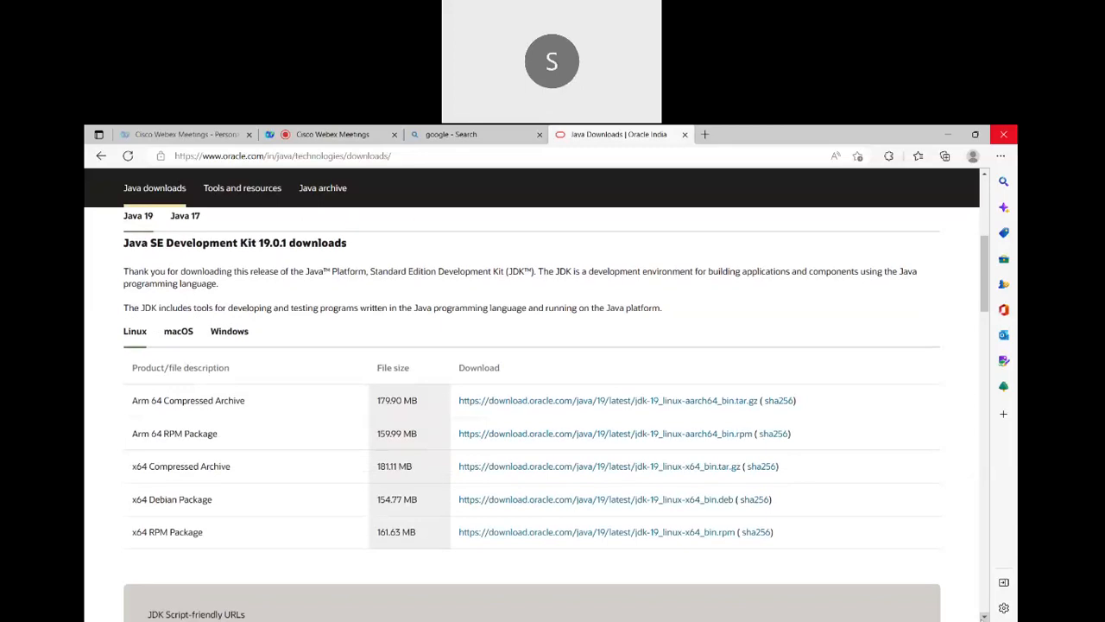
{"action": "scroll", "coordinate": [985, 617], "scroll_direction": "down", "scroll_amount": 2}
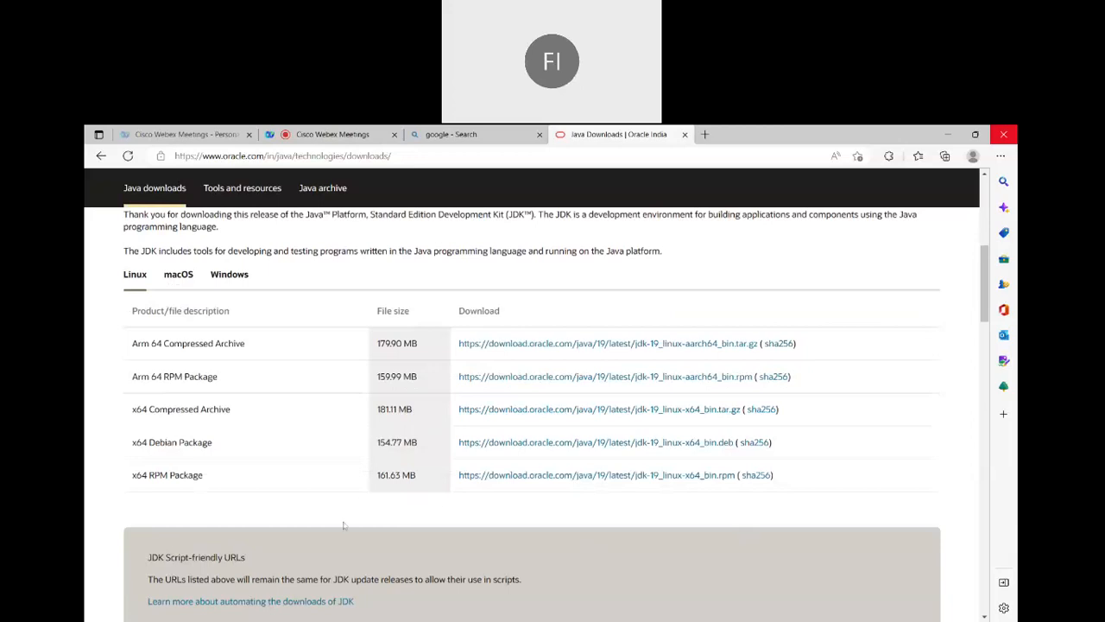
{"action": "left_click", "coordinate": [222, 278]}
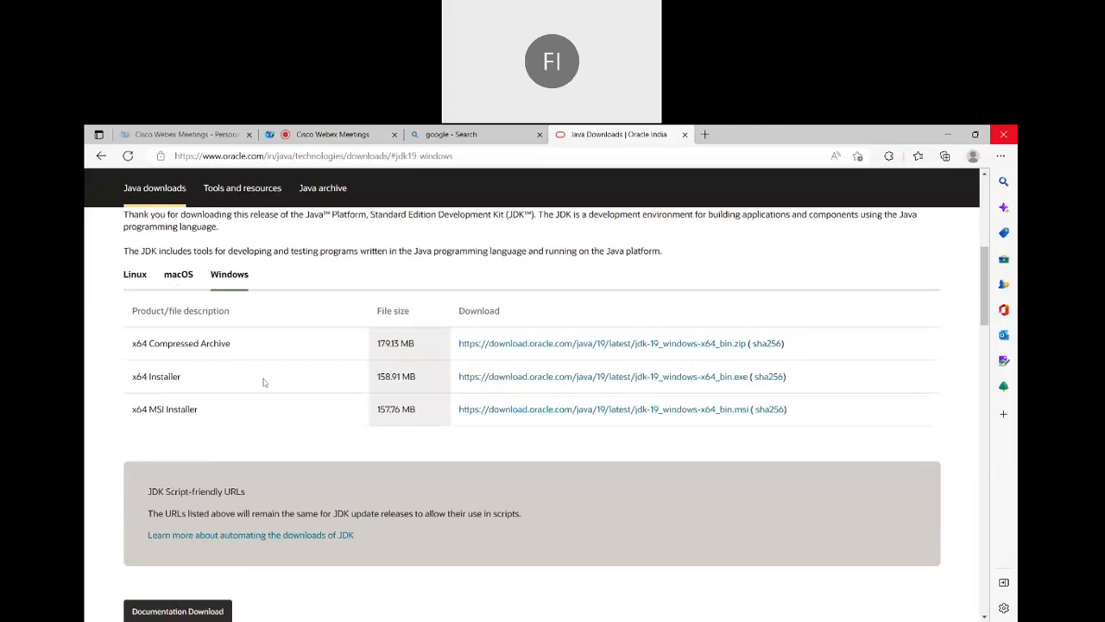
{"action": "left_click", "coordinate": [487, 383]}
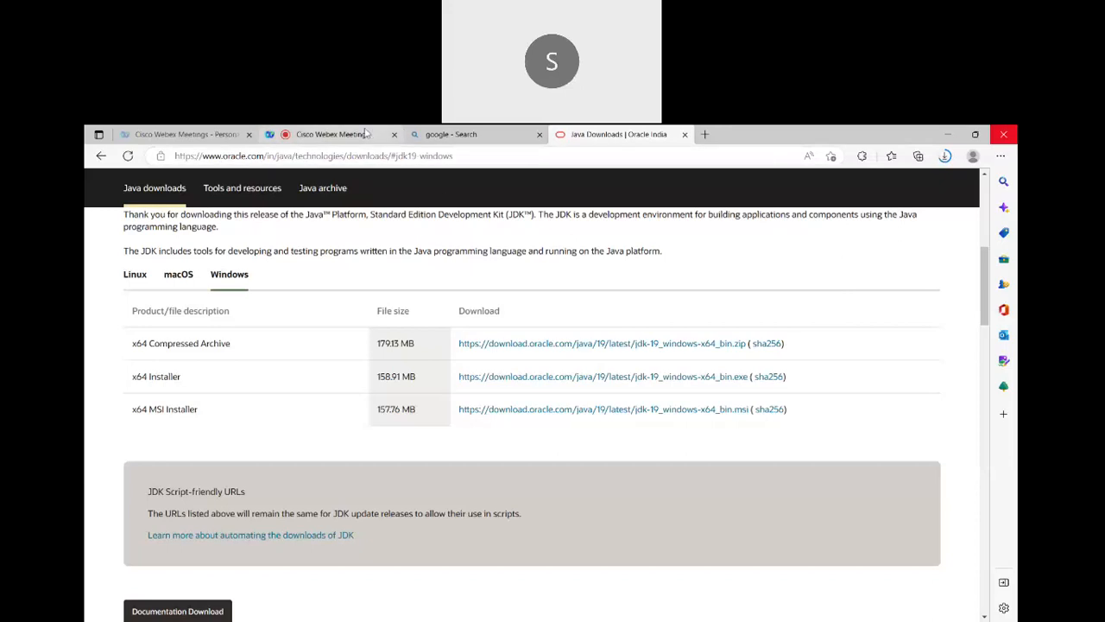
Return to the Webex meeting, send everyone the chat message "can any one hear my voice" and dismiss the audio device notice
{"action": "left_click", "coordinate": [365, 134]}
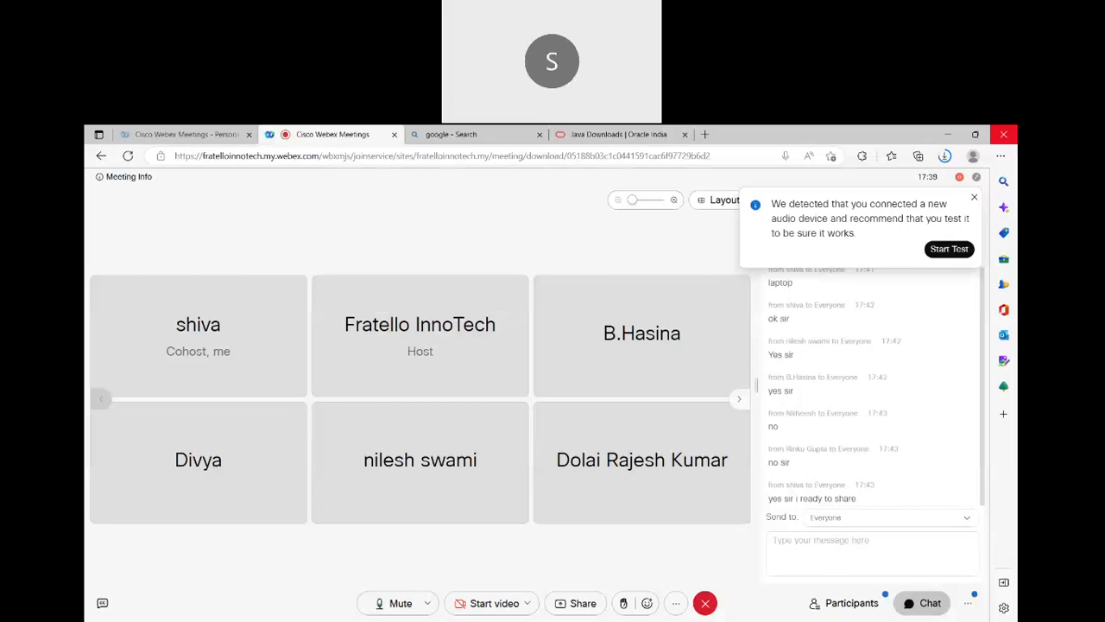
{"action": "left_click", "coordinate": [872, 553]}
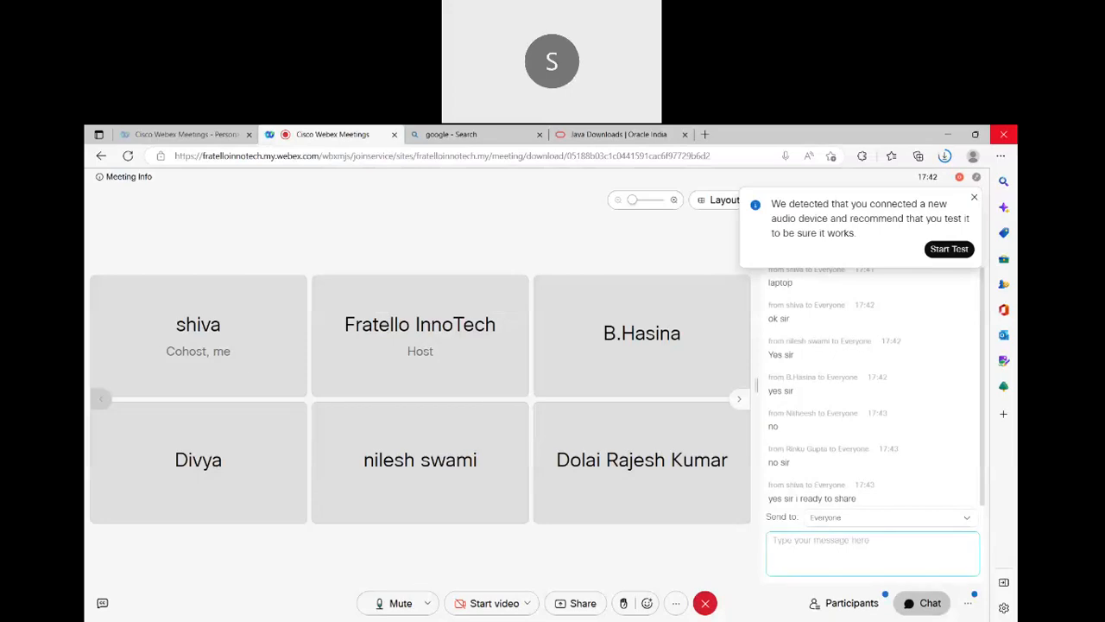
{"action": "type", "text": "can a"}
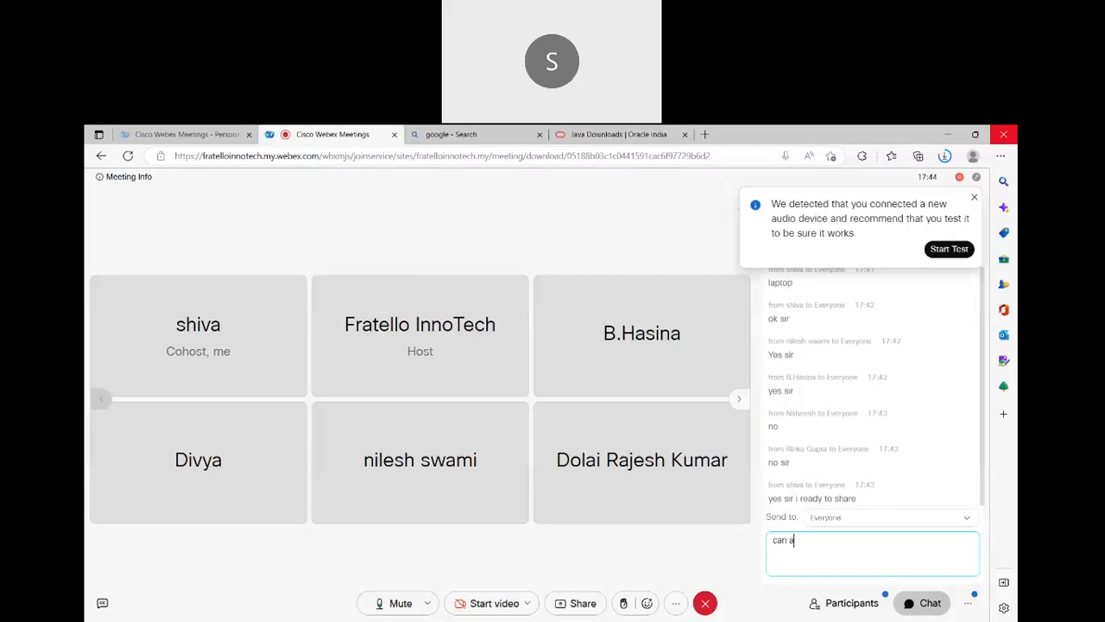
{"action": "type", "text": "ny one"}
{"action": "key", "text": "alt+Tab"}
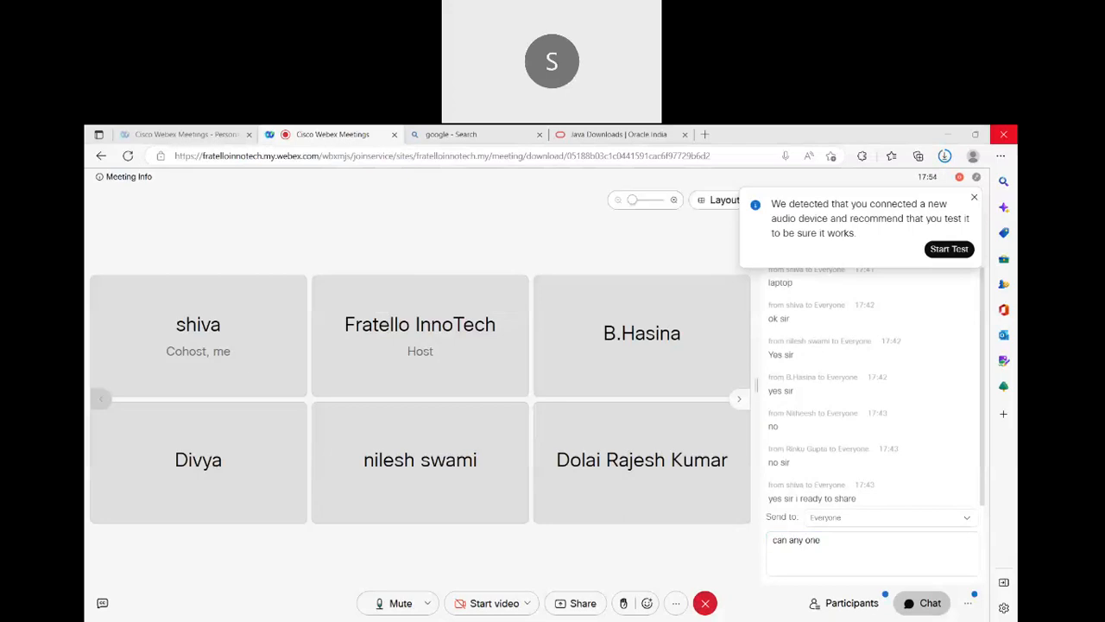
{"action": "key", "text": "alt+Tab"}
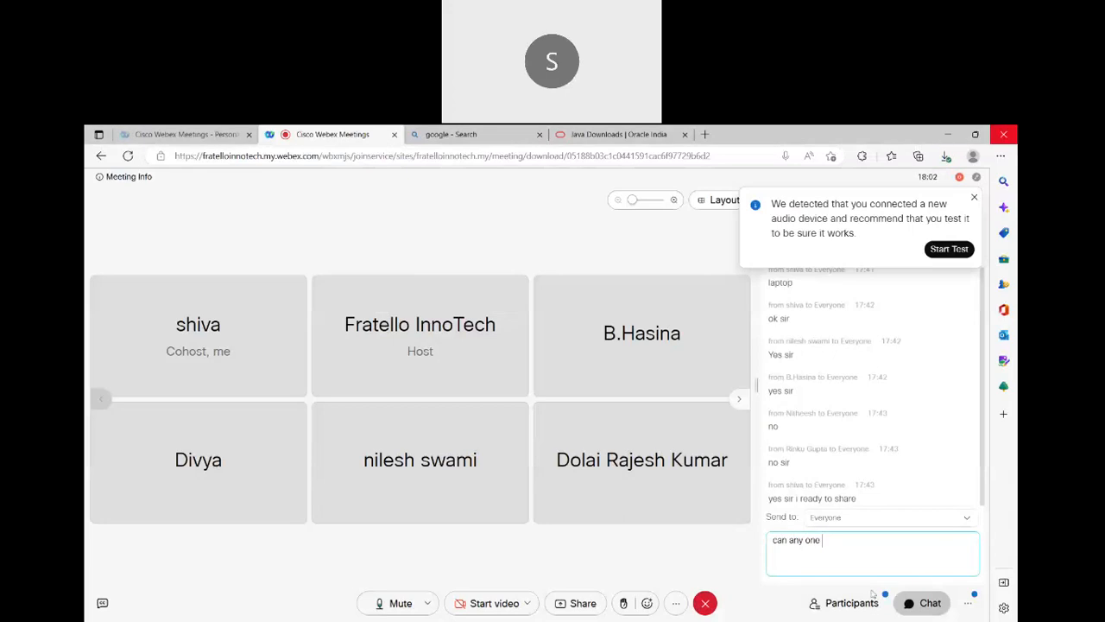
{"action": "type", "text": "hear my voice"}
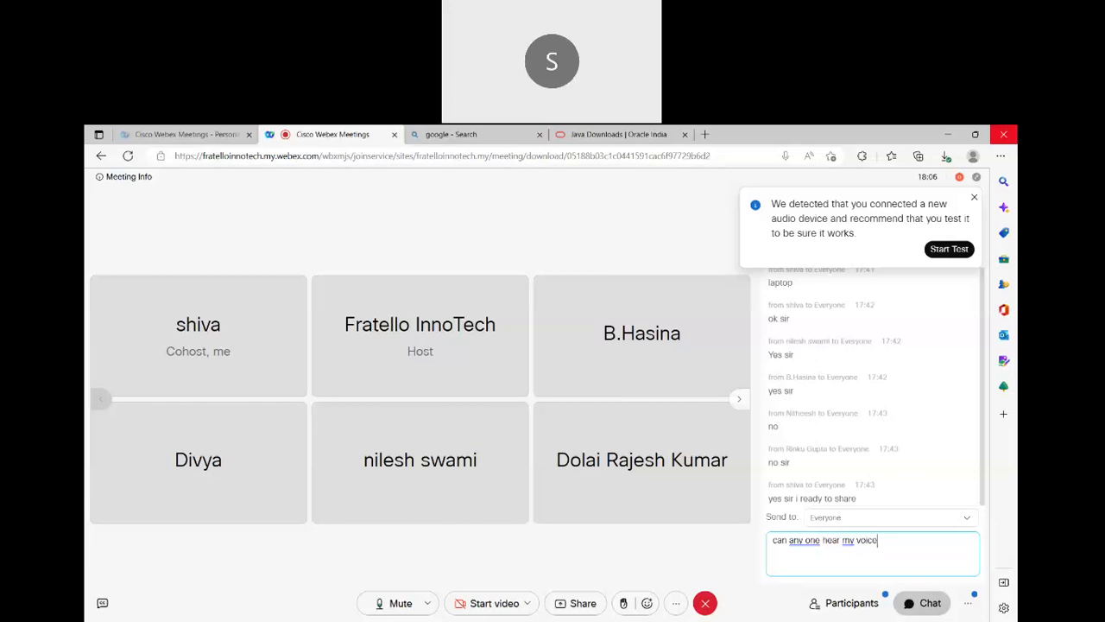
{"action": "key", "text": "Return"}
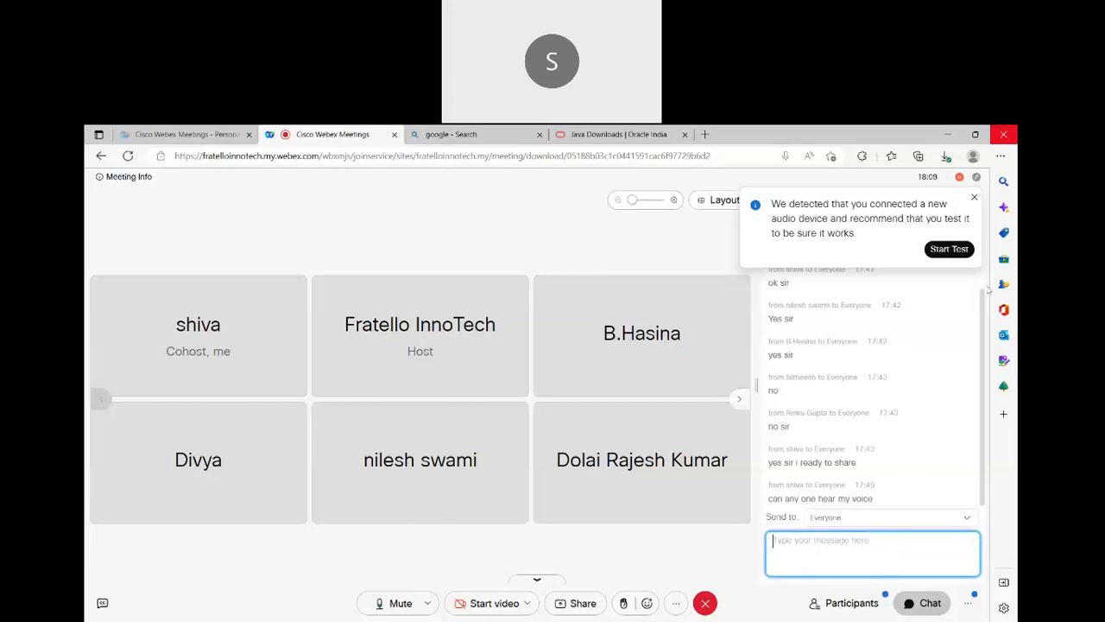
{"action": "left_click", "coordinate": [975, 199]}
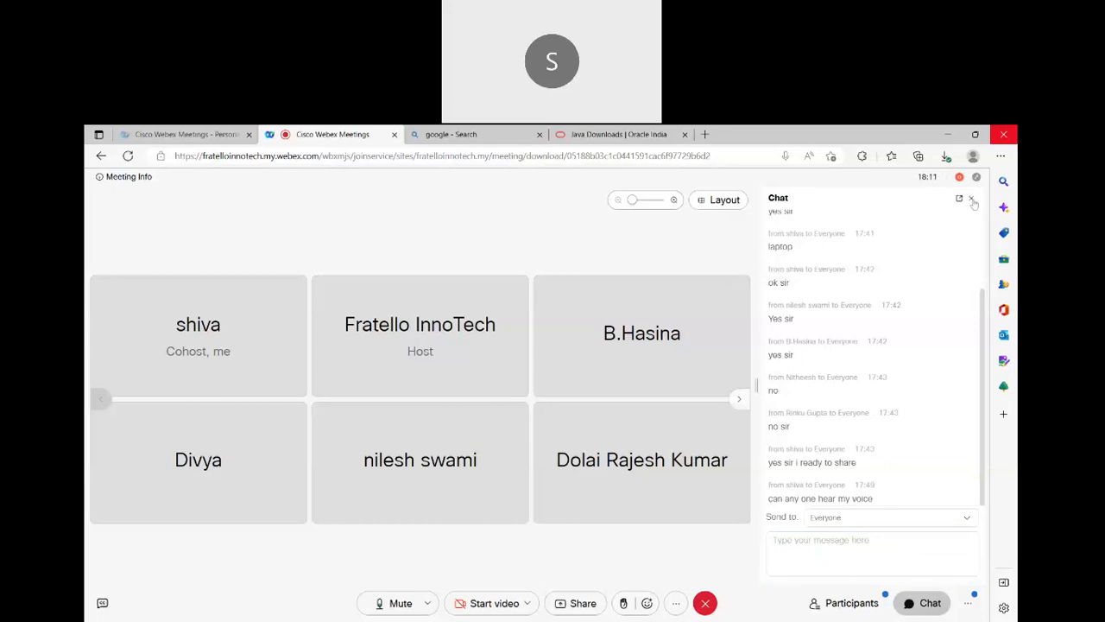
Open the JDK 19 documentation download page from Oracle's Java Downloads, look over its content and close it
{"action": "left_click", "coordinate": [649, 133]}
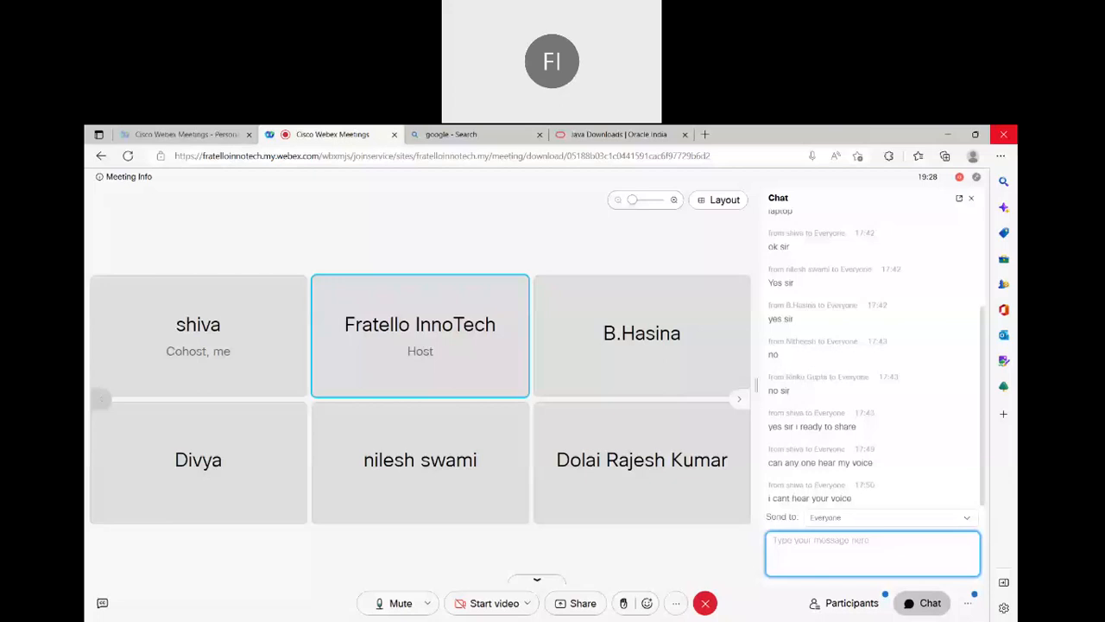
{"action": "left_click", "coordinate": [630, 136]}
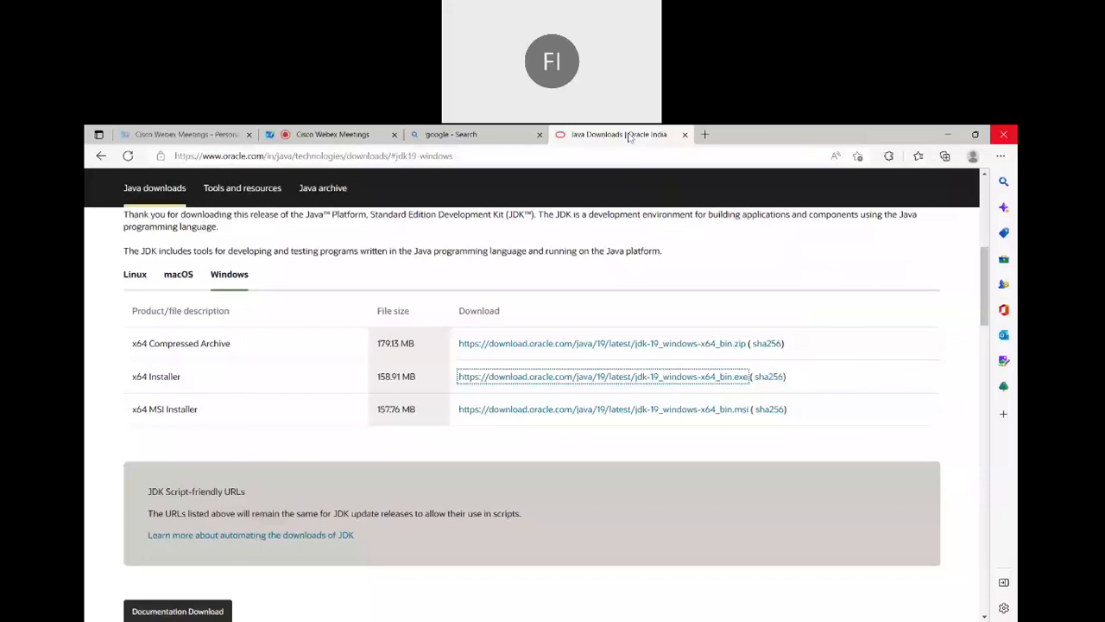
{"action": "left_click", "coordinate": [197, 616]}
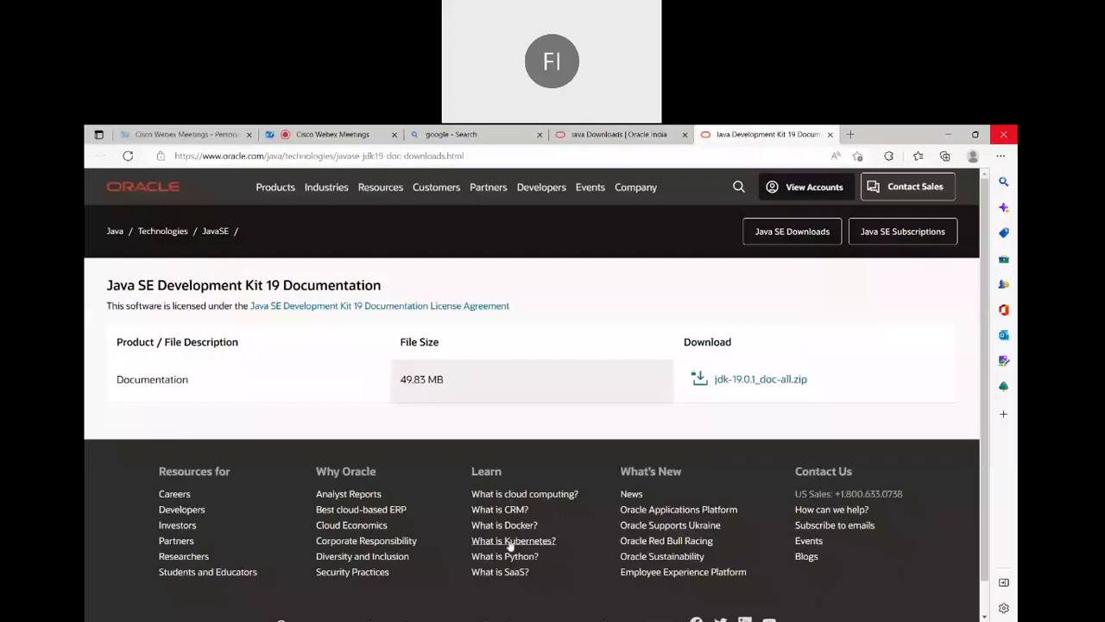
{"action": "scroll", "coordinate": [510, 544], "scroll_direction": "down", "scroll_amount": 1}
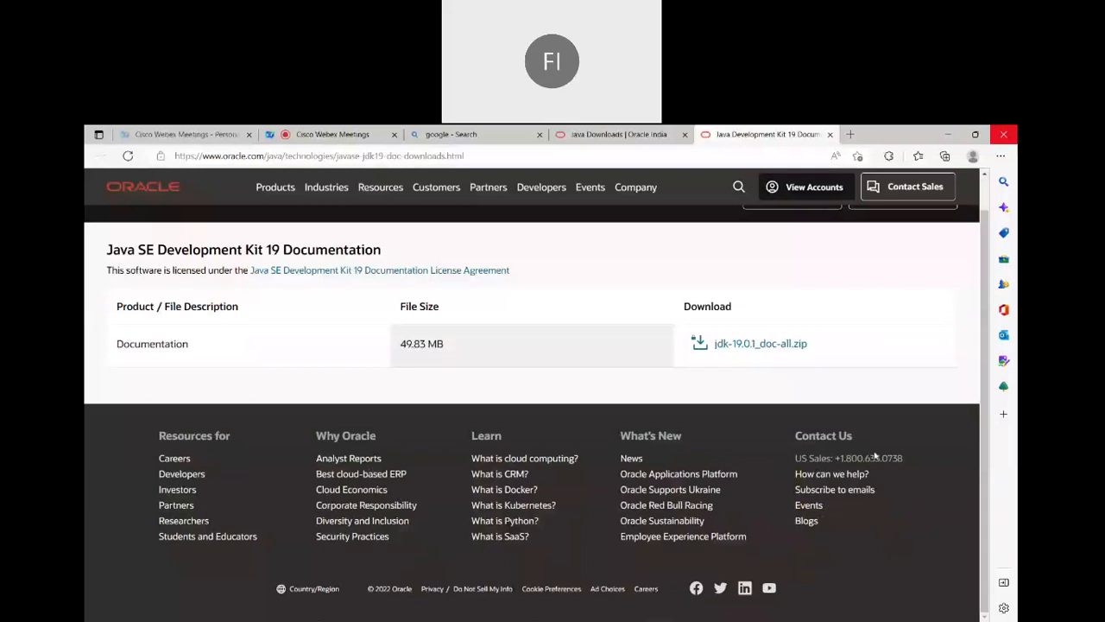
{"action": "left_click", "coordinate": [830, 135]}
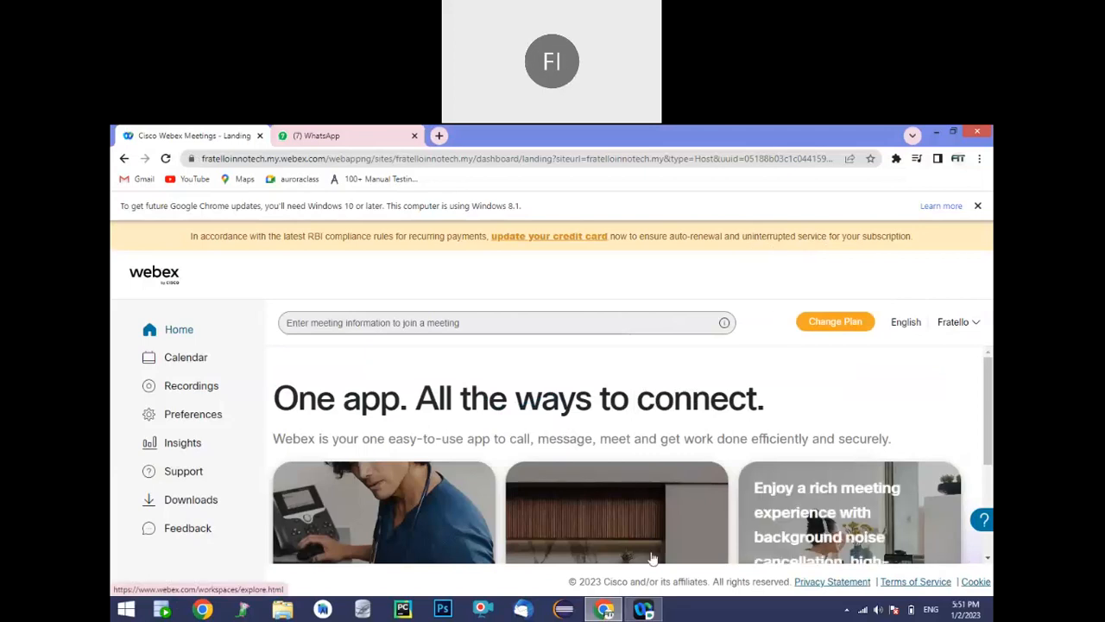
Switch to the host's Chrome window and open a new blank tab
{"action": "left_click", "coordinate": [646, 611]}
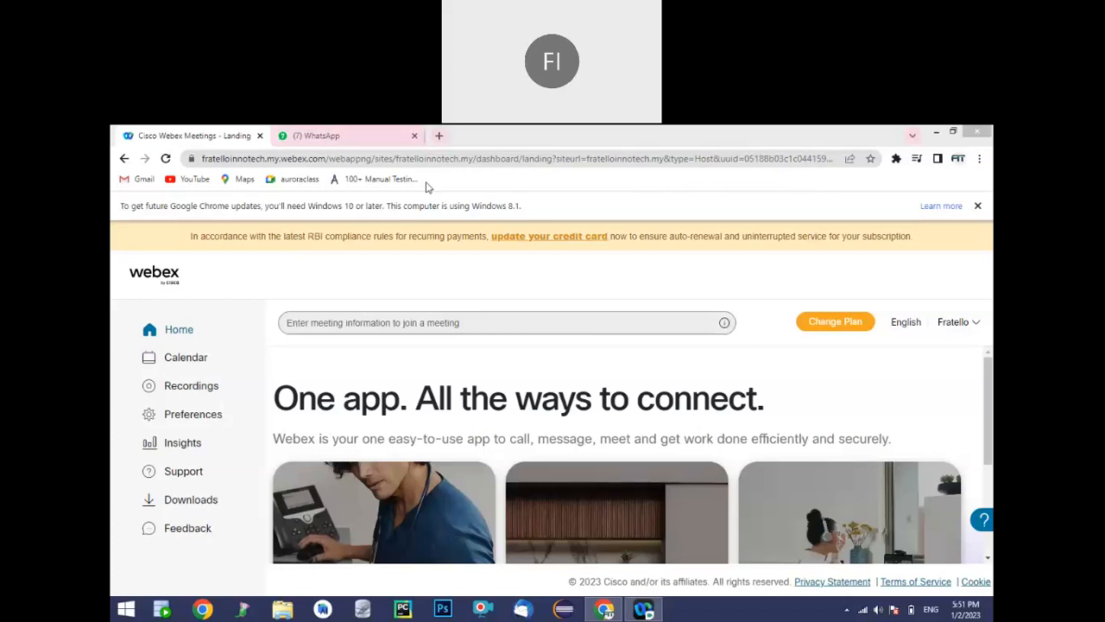
{"action": "left_click", "coordinate": [703, 147]}
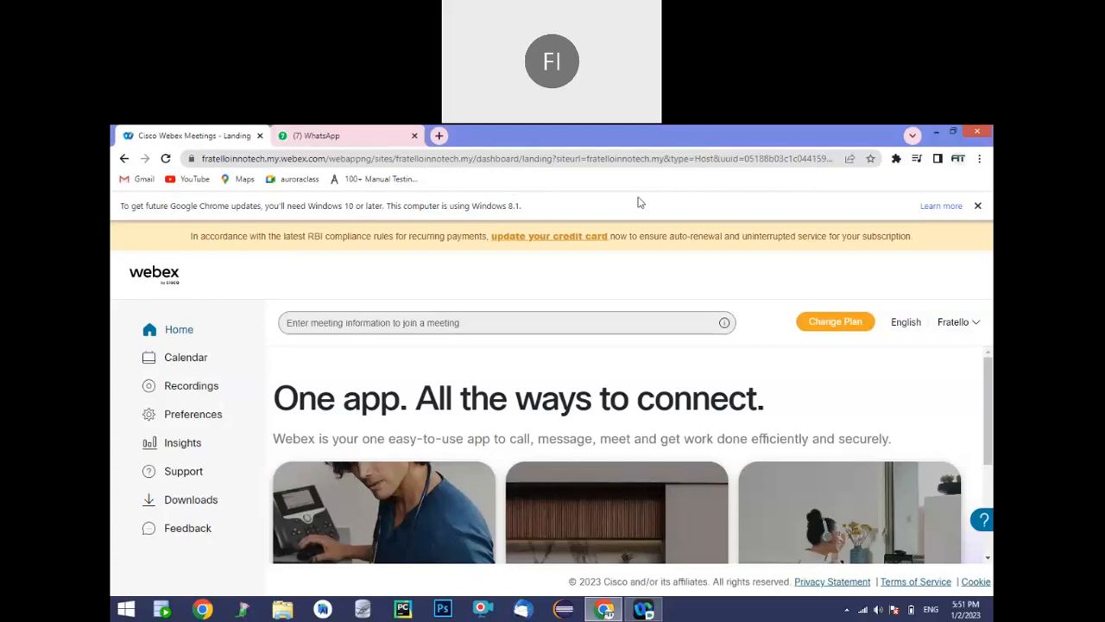
{"action": "key", "text": "ctrl+t"}
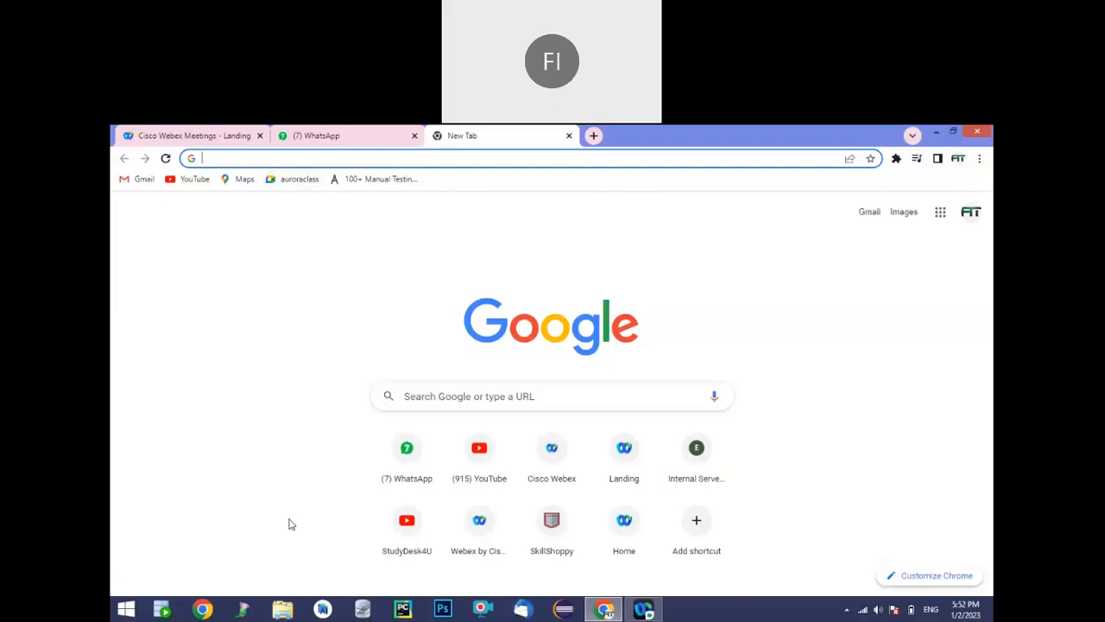
Launch Notepad with the Run command "notepad" and move its empty window aside
{"action": "key", "text": "super+r"}
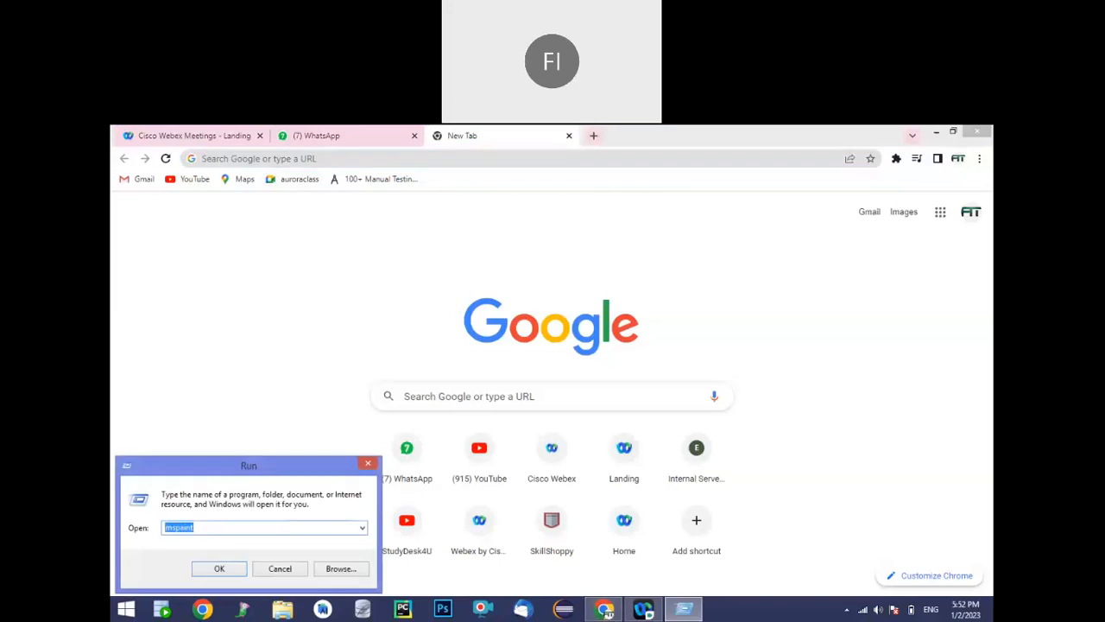
{"action": "type", "text": "notepad"}
{"action": "key", "text": "Return"}
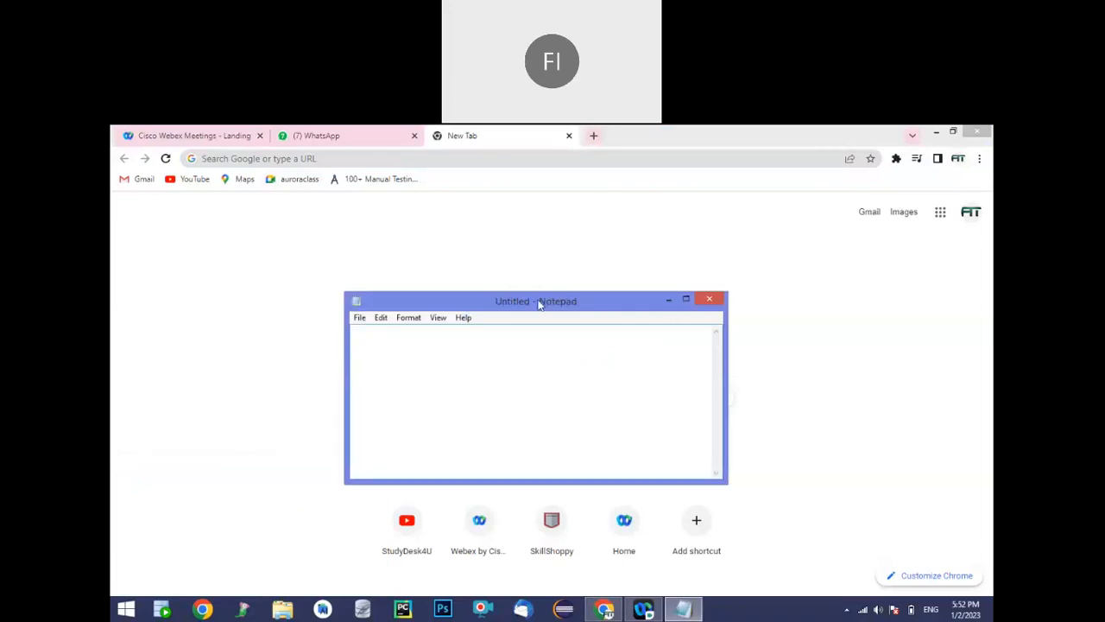
{"action": "left_click_drag", "start_coordinate": [539, 303], "coordinate": [446, 303]}
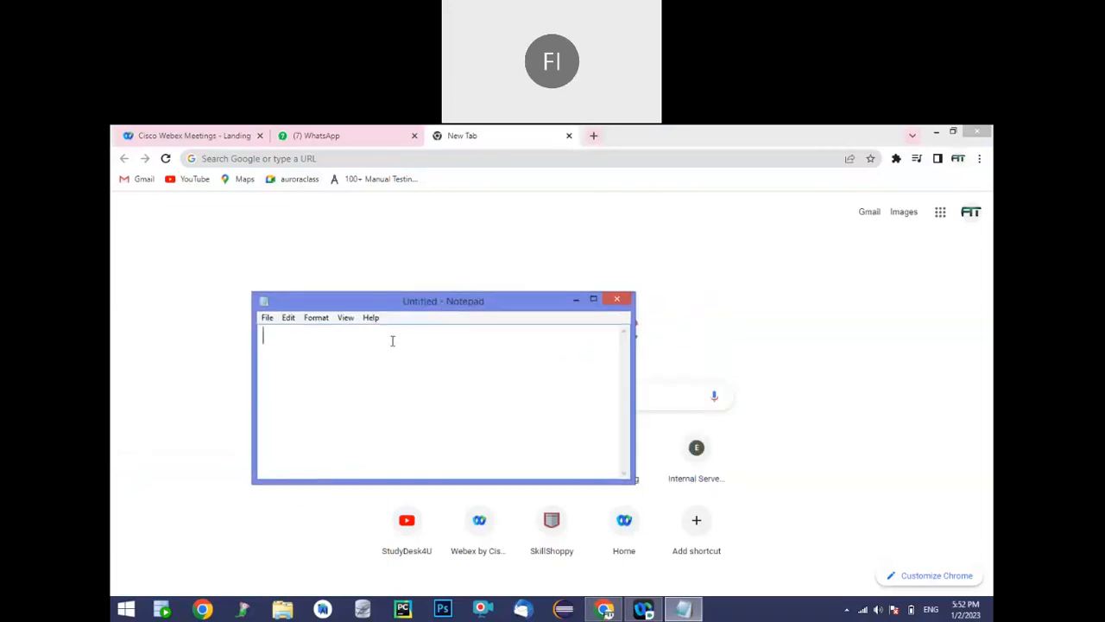
Write the numbered list "1. JDK", "2. Eclipse", "3. Apache Tomcat", "4. MySQL" in Notepad and minimize its window
{"action": "type", "text": "1. JDK"}
{"action": "key", "text": "Return"}
{"action": "type", "text": "2. Eclips"}
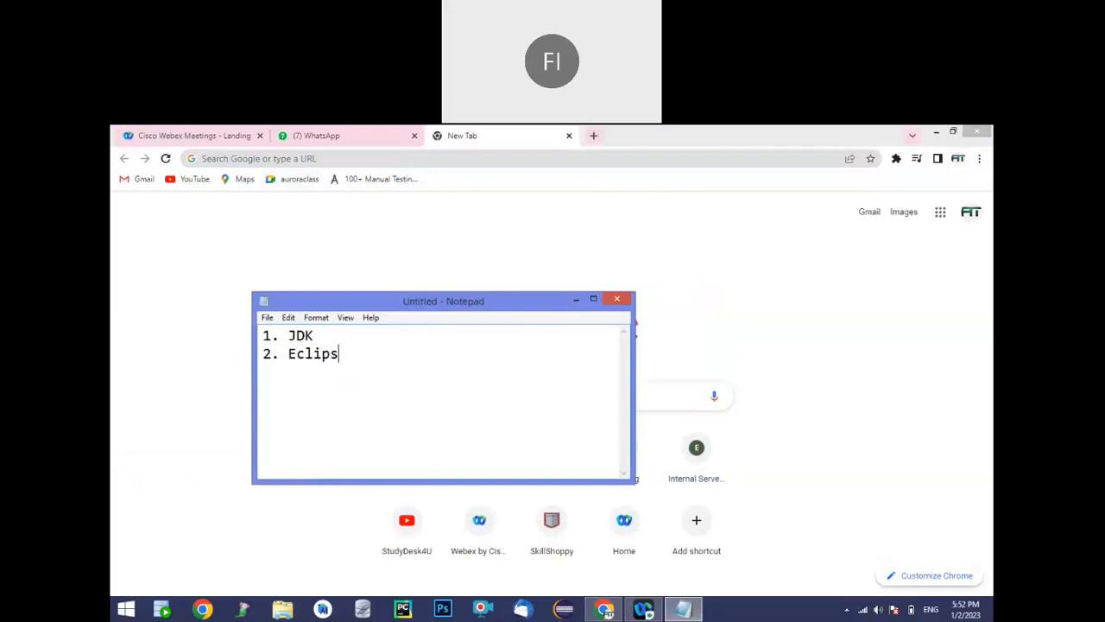
{"action": "key", "text": "Return"}
{"action": "type", "text": "3. Apache Tomcat"}
{"action": "key", "text": "Return"}
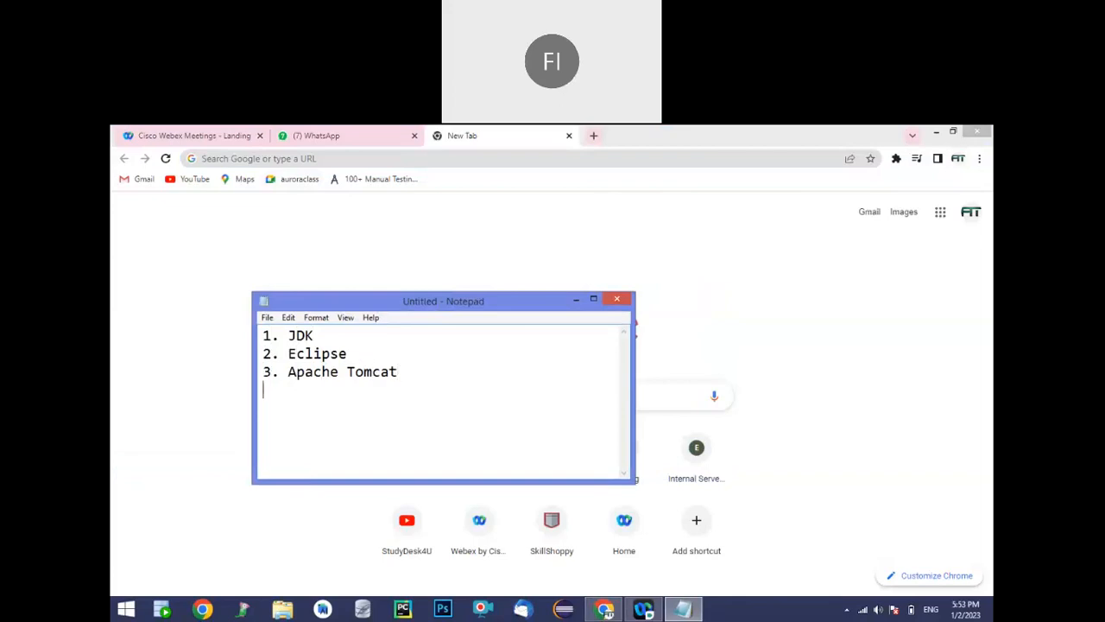
{"action": "type", "text": "4. MySQL"}
{"action": "left_click", "coordinate": [576, 301]}
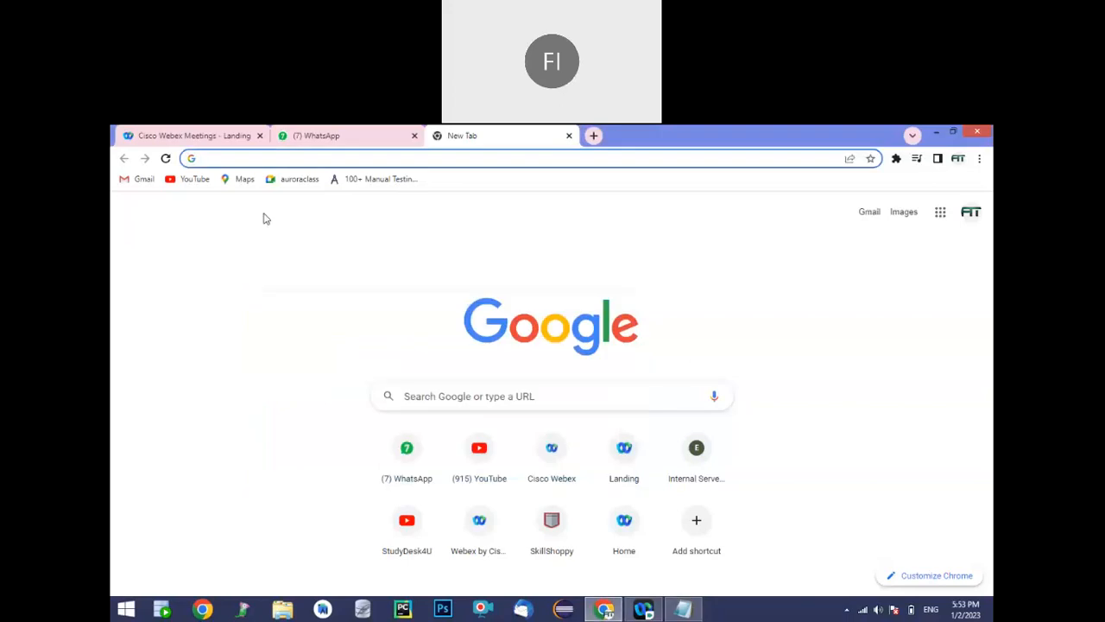
Search Google for "jdk download" in the new Chrome tab and open Oracle's Java Downloads page
{"action": "type", "text": "jdk"}
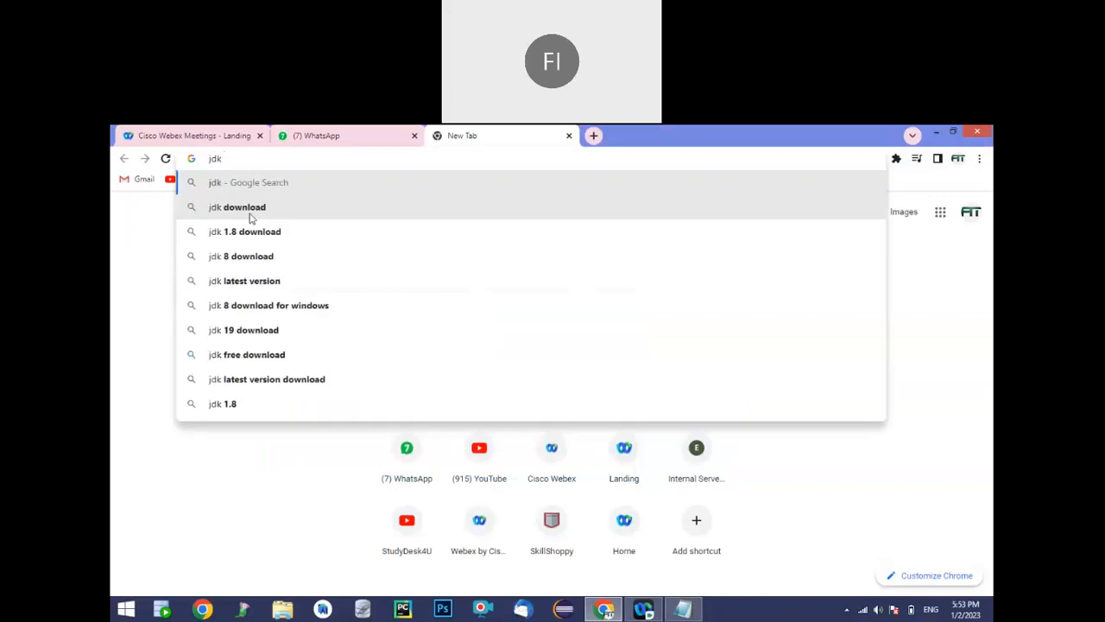
{"action": "left_click", "coordinate": [249, 217]}
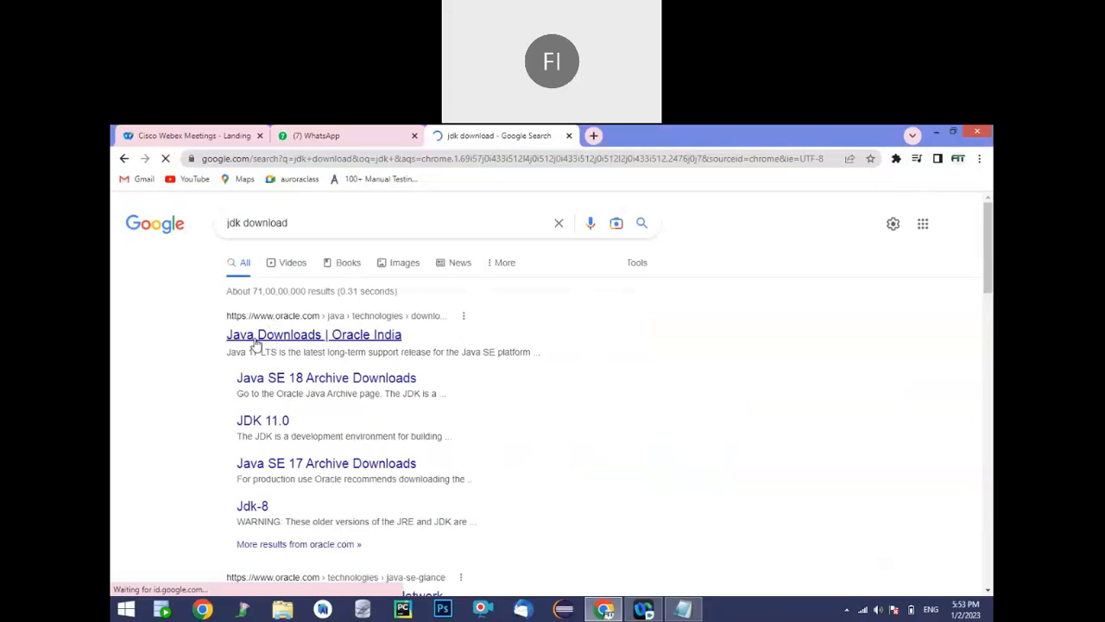
{"action": "left_click", "coordinate": [255, 342]}
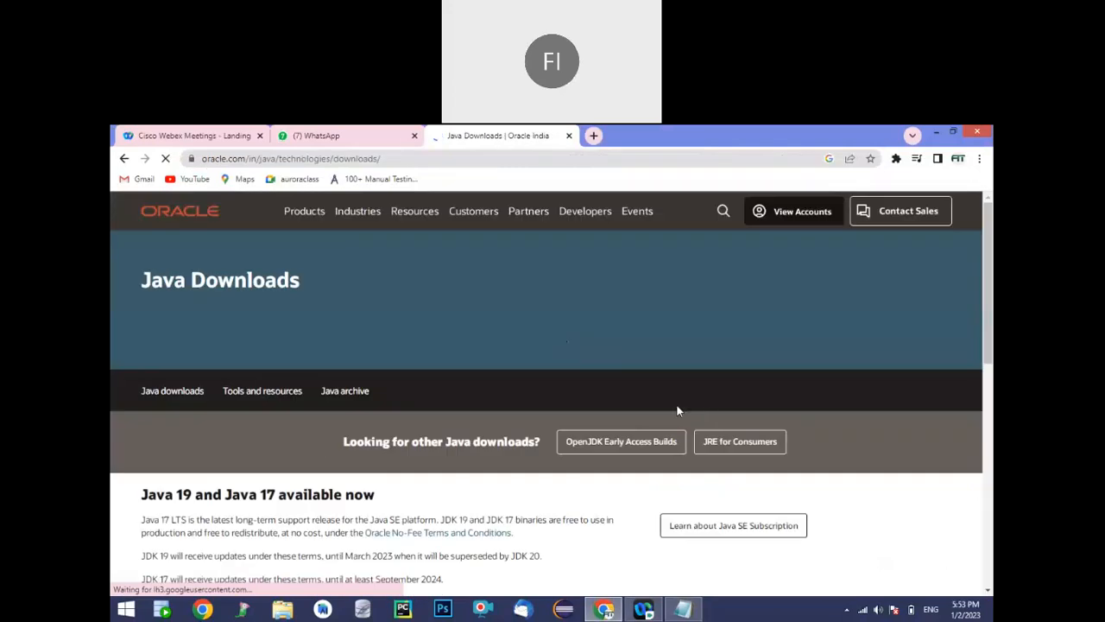
Show the Windows files for Java SE Development Kit 19.0.1 and download the x64 Installer .exe
{"action": "scroll", "coordinate": [677, 411], "scroll_direction": "down", "scroll_amount": 10}
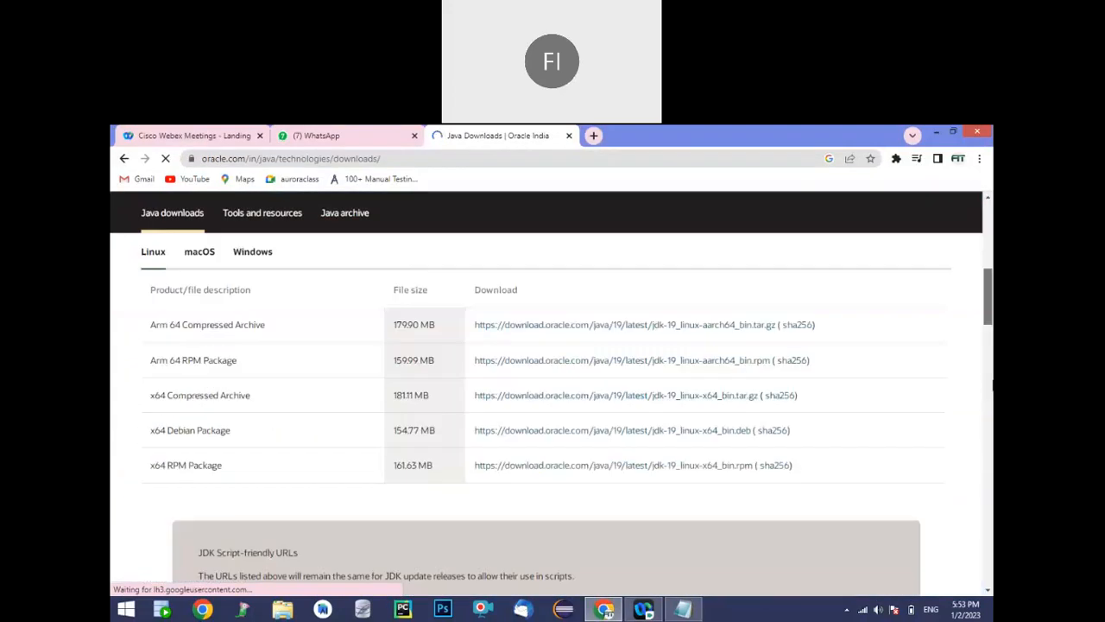
{"action": "scroll", "coordinate": [602, 383], "scroll_direction": "up", "scroll_amount": 1}
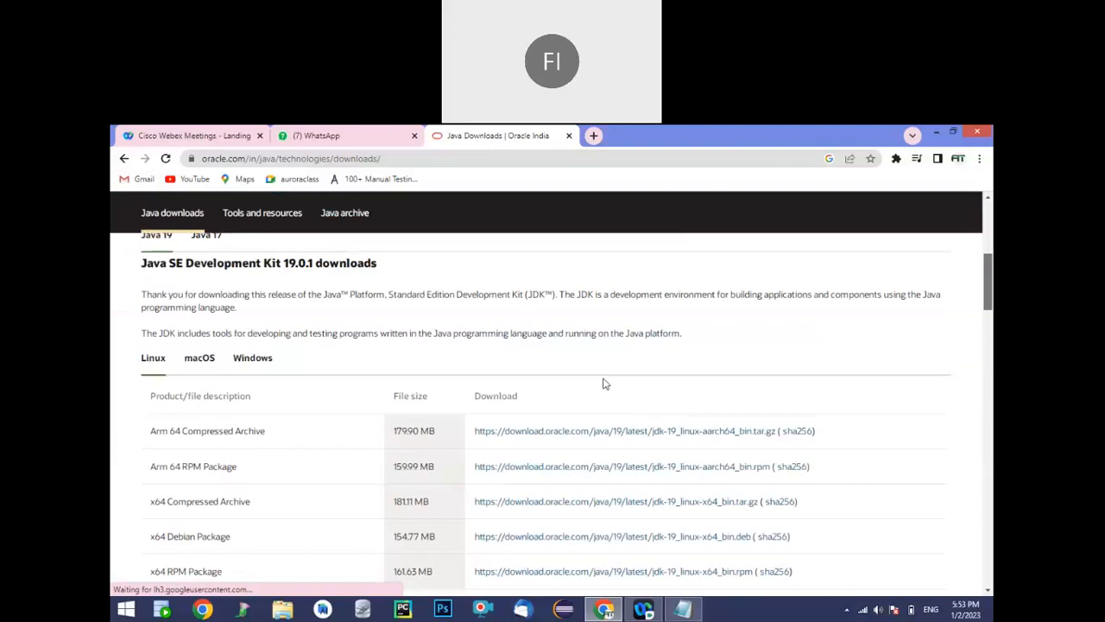
{"action": "left_click", "coordinate": [262, 363]}
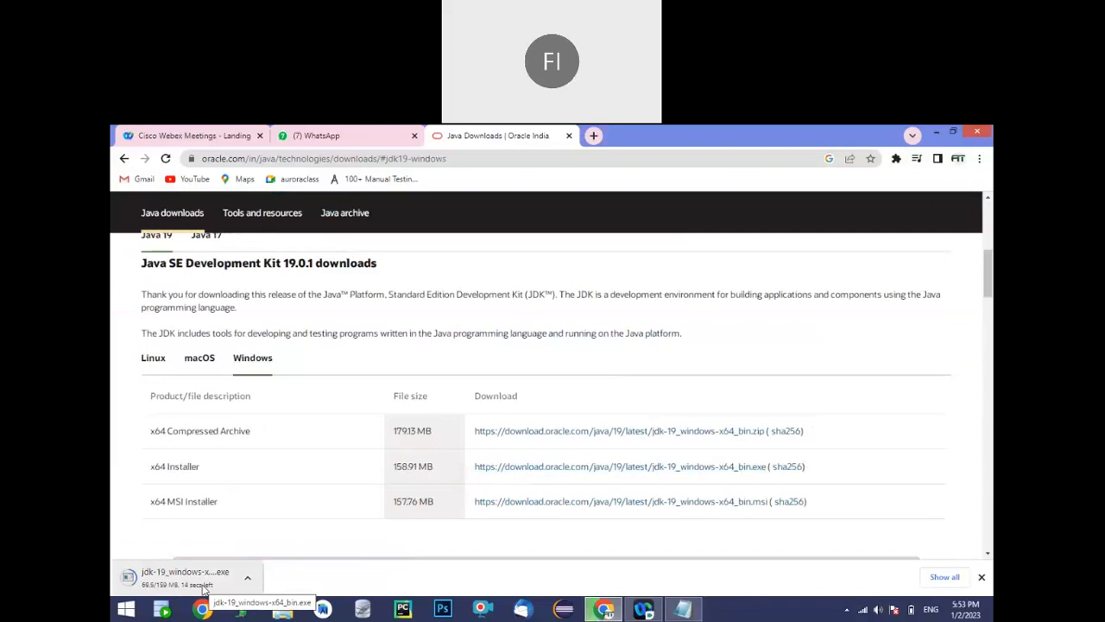
Return to the Notepad list and add the indented sub-items "a. download" and "b.install" below "1. JDK"
{"action": "left_click", "coordinate": [683, 609]}
{"action": "left_click", "coordinate": [333, 335]}
{"action": "key", "text": "Return"}
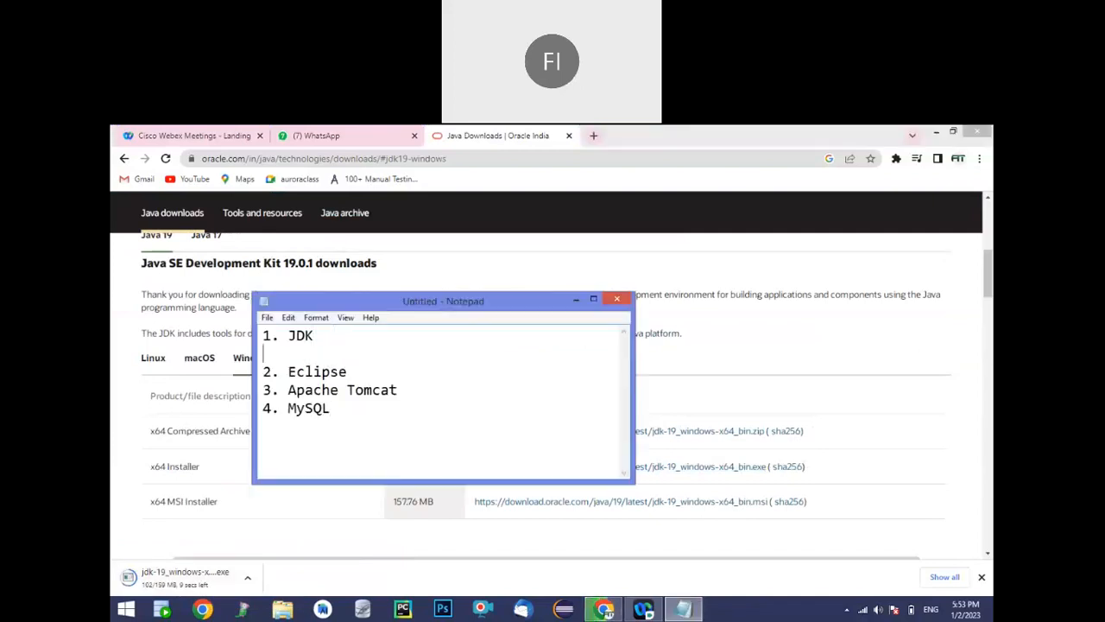
{"action": "key", "text": "Tab"}
{"action": "type", "text": "a. download"}
{"action": "key", "text": "Return"}
{"action": "key", "text": "Tab"}
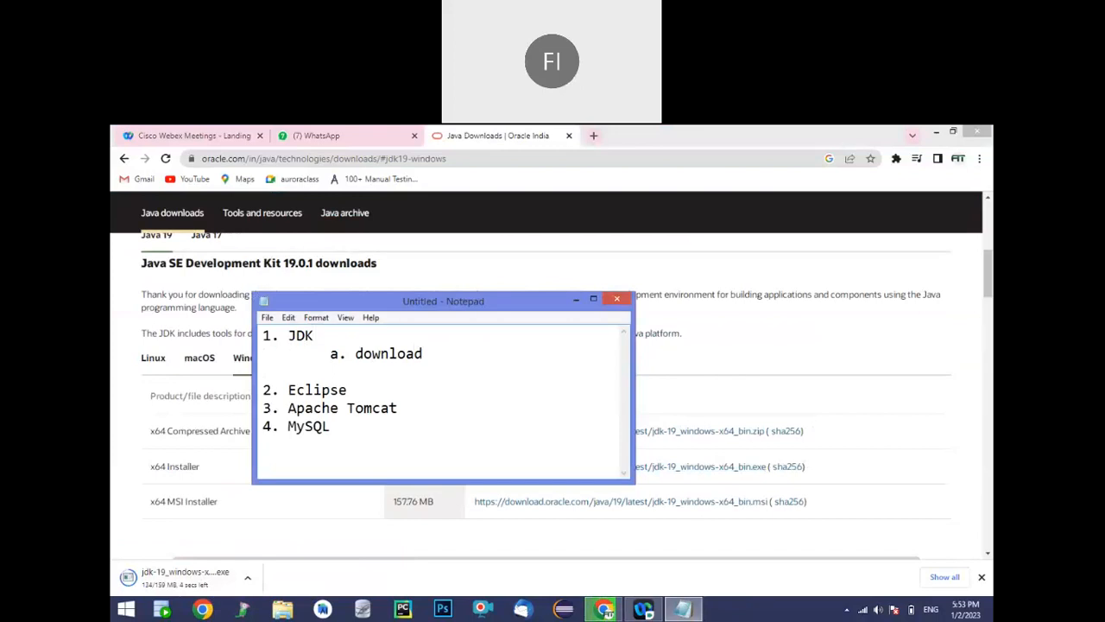
{"action": "type", "text": "b.install"}
{"action": "key", "text": "Return"}
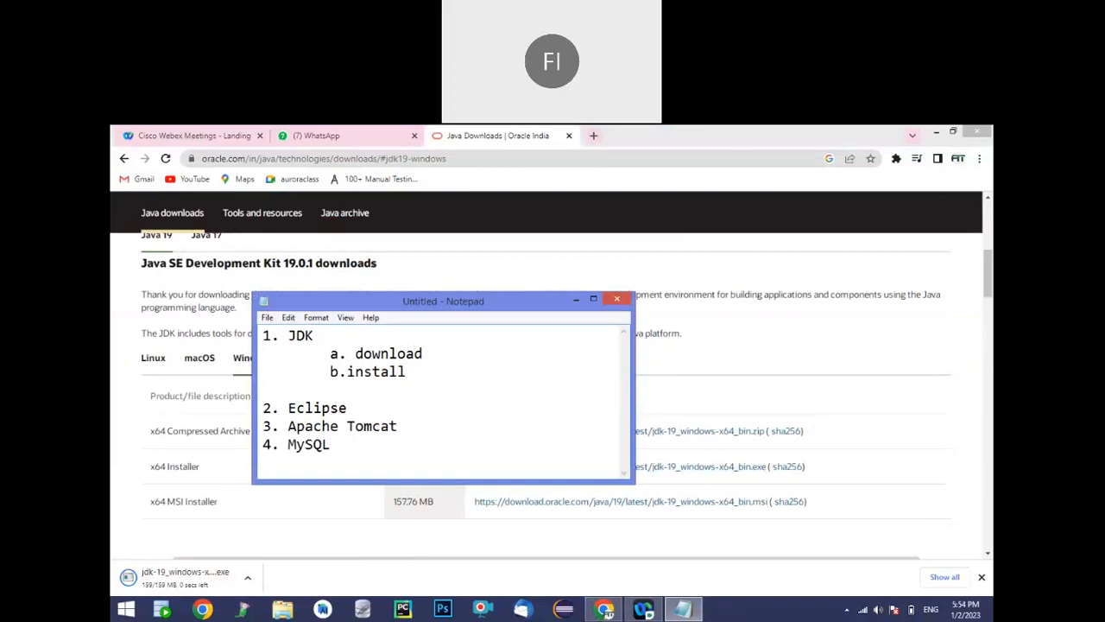
Add the sub-item "c. Path setup" under JDK and insert the missing space in "b. install"
{"action": "type", "text": "c."}
{"action": "left_click", "coordinate": [347, 371]}
{"action": "left_click", "coordinate": [355, 390]}
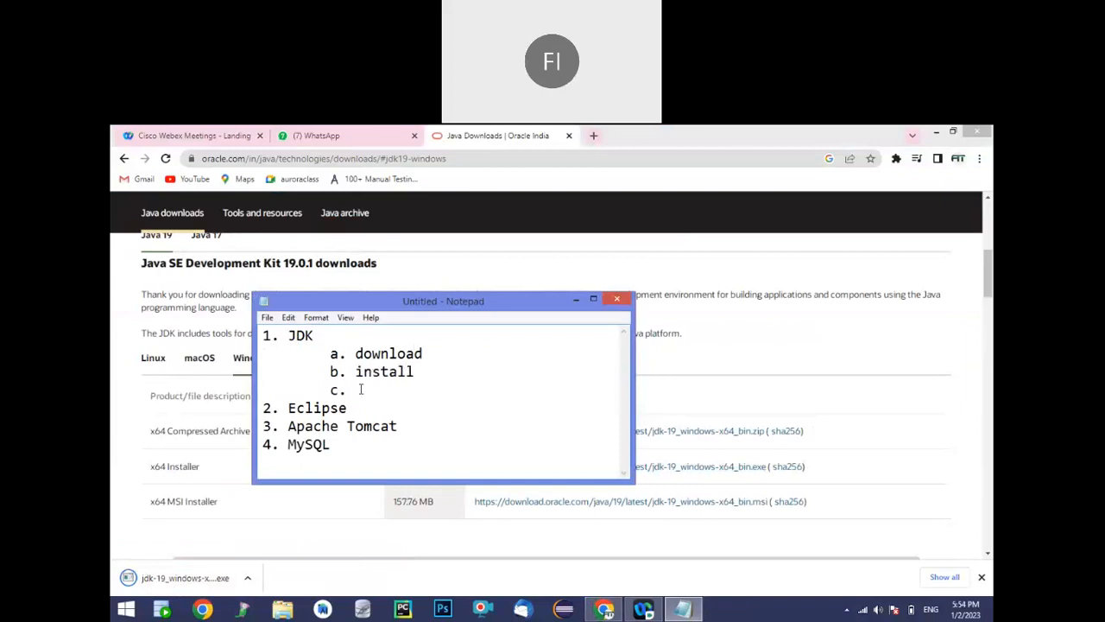
{"action": "type", "text": "Path setup"}
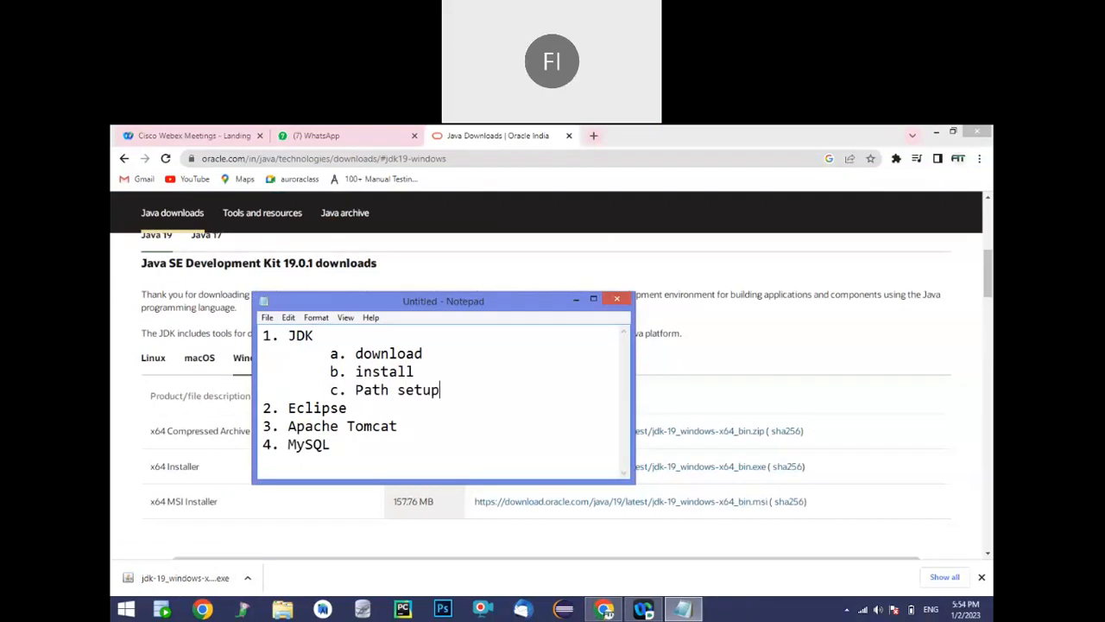
Add the indented sub-item "d. Checking" under JDK, followed by a blank line before "2. Eclipse"
{"action": "key", "text": "Return"}
{"action": "key", "text": "Tab"}
{"action": "key", "text": "Tab"}
{"action": "key", "text": "BackSpace"}
{"action": "type", "text": "d"}
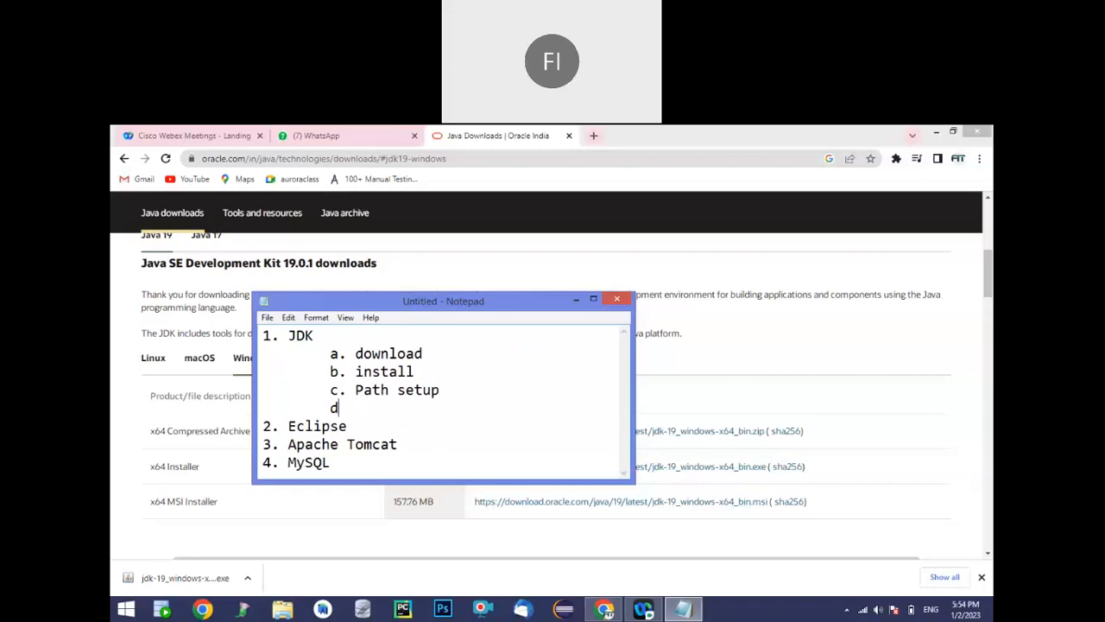
{"action": "type", "text": ". Checking"}
{"action": "key", "text": "Return"}
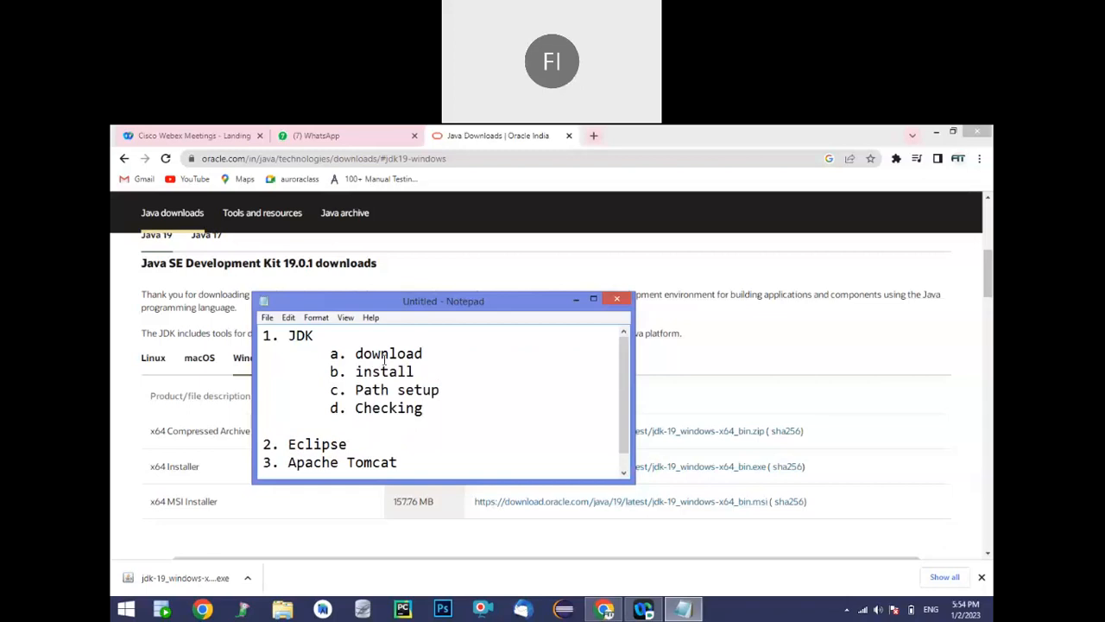
Show the downloaded jdk-19 installer in its folder and launch jdk-19_windows-x64_bin
{"action": "left_click", "coordinate": [246, 578]}
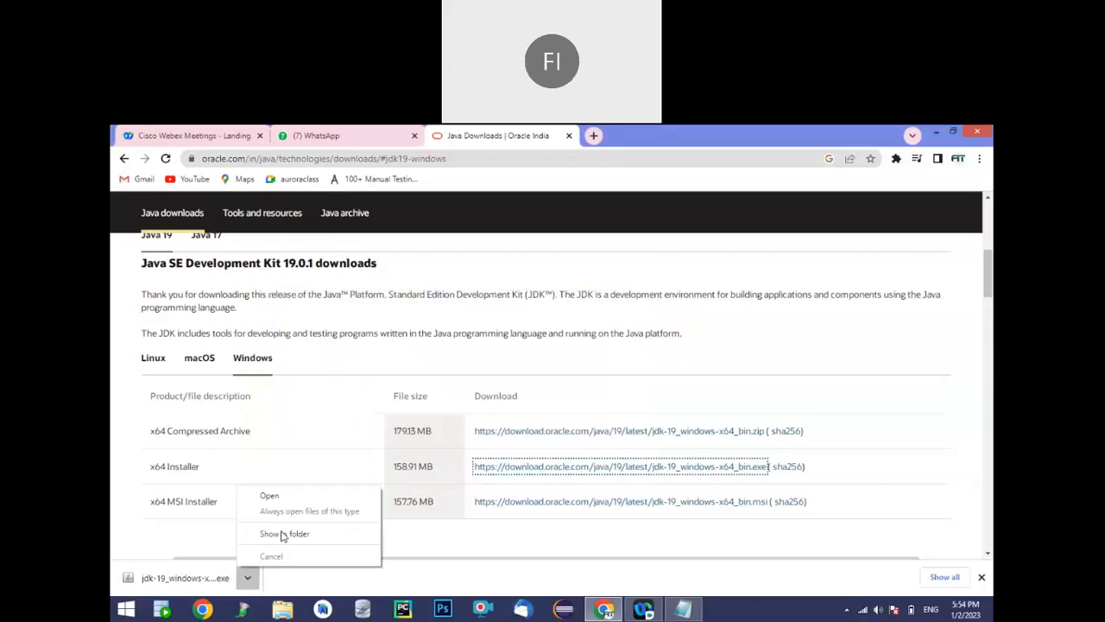
{"action": "left_click", "coordinate": [285, 534]}
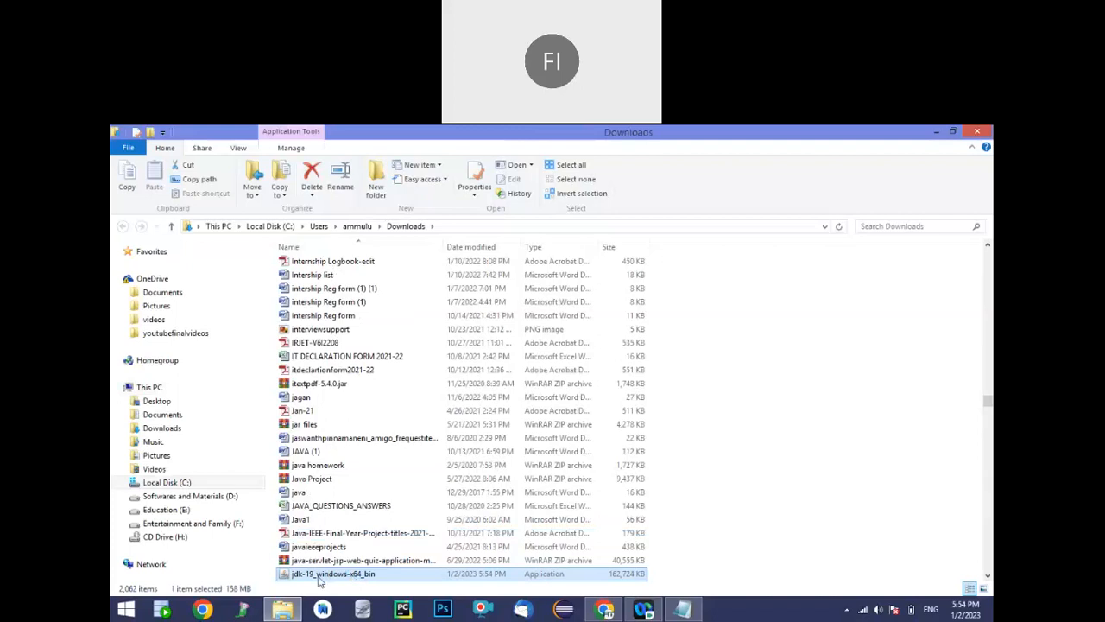
{"action": "double_click", "coordinate": [328, 577]}
{"action": "double_click", "coordinate": [331, 575]}
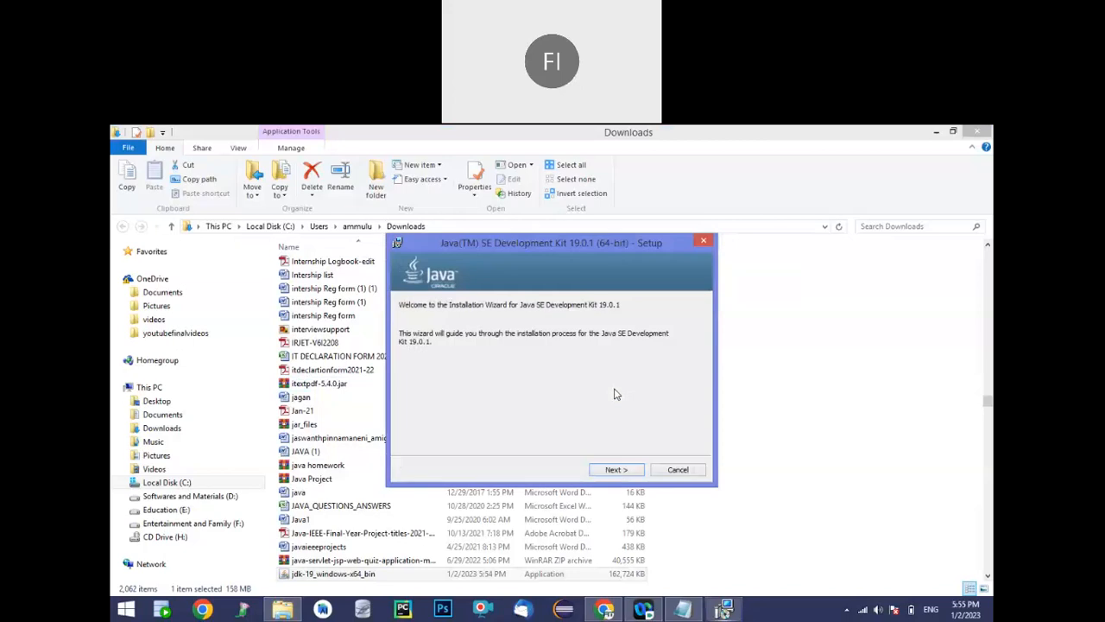
Install Java SE Development Kit 19.0.1 with the wizard's offered settings, reviewing the Notepad checklist meanwhile, and close the finished wizard
{"action": "left_click", "coordinate": [610, 468]}
{"action": "left_click", "coordinate": [612, 469]}
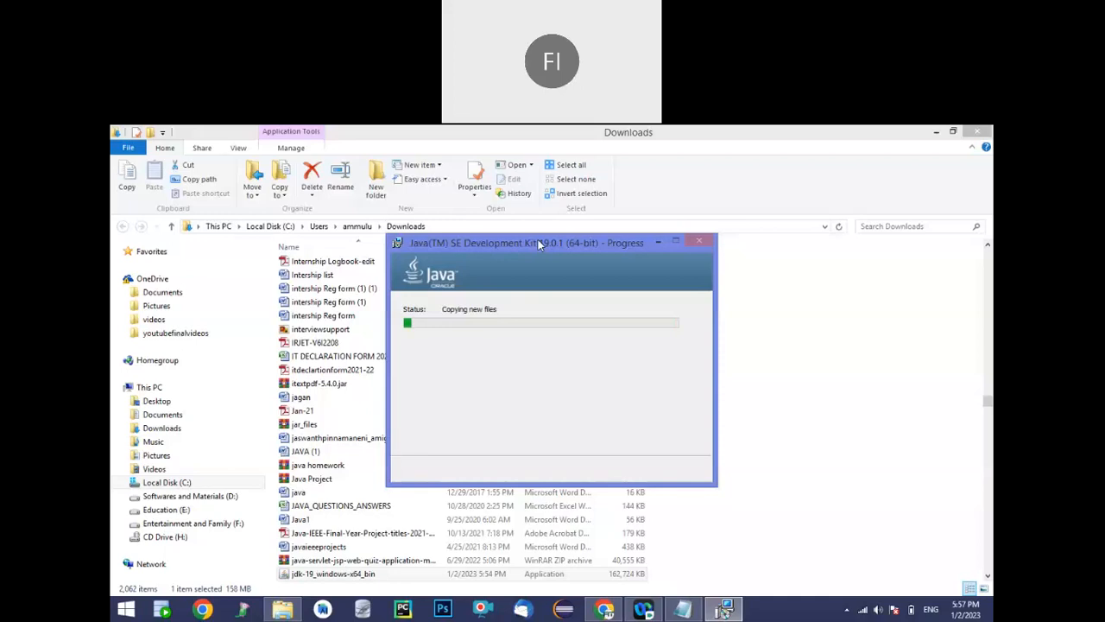
{"action": "left_click", "coordinate": [682, 609]}
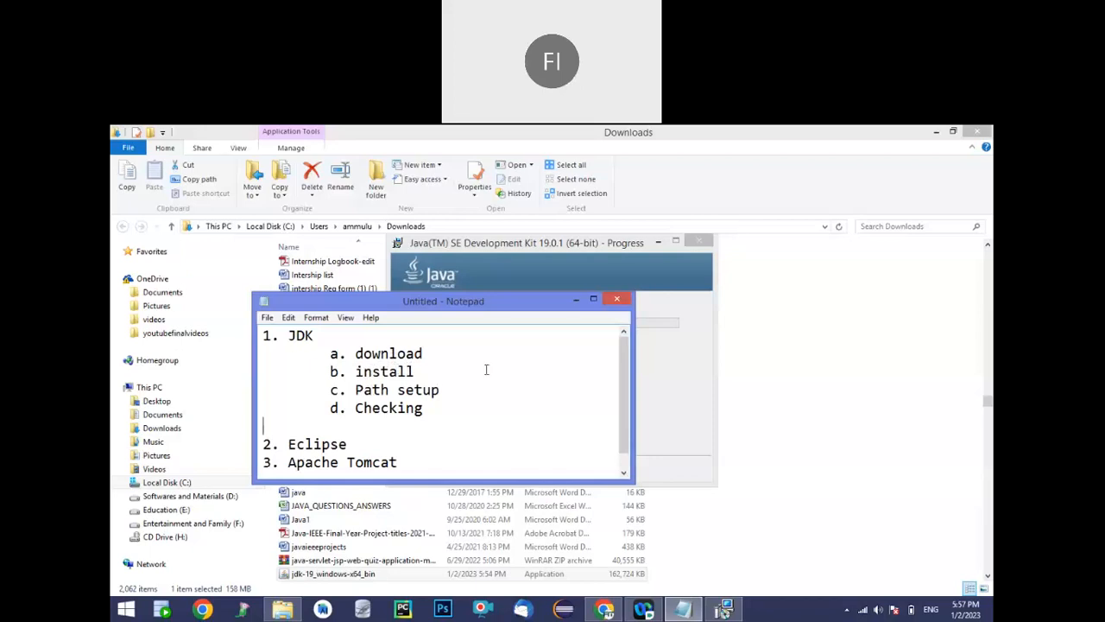
{"action": "left_click", "coordinate": [574, 301]}
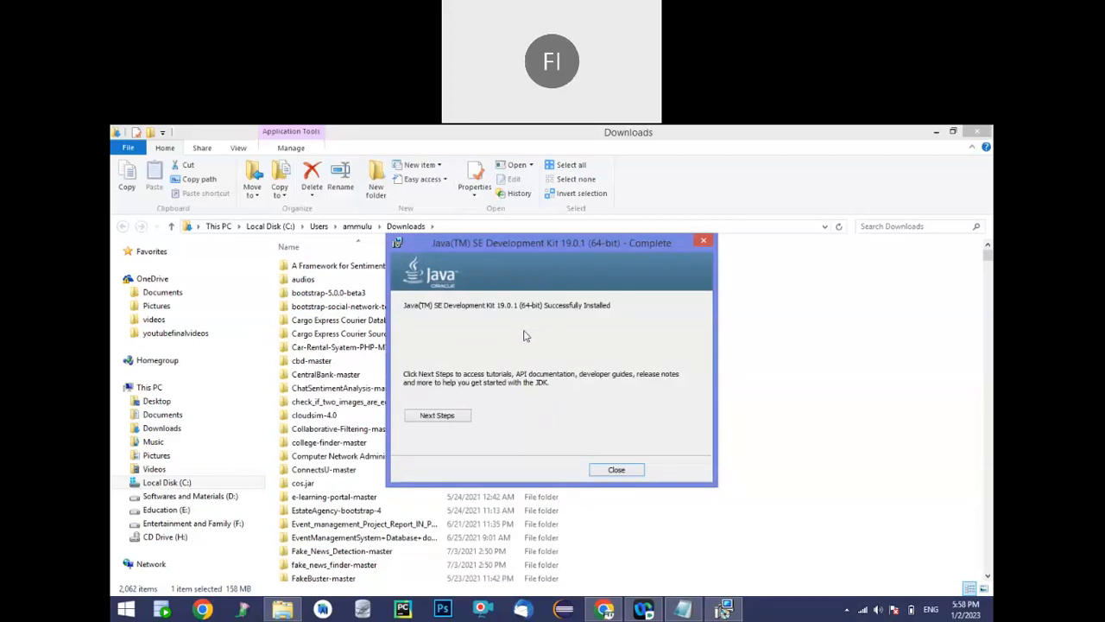
{"action": "left_click", "coordinate": [610, 471]}
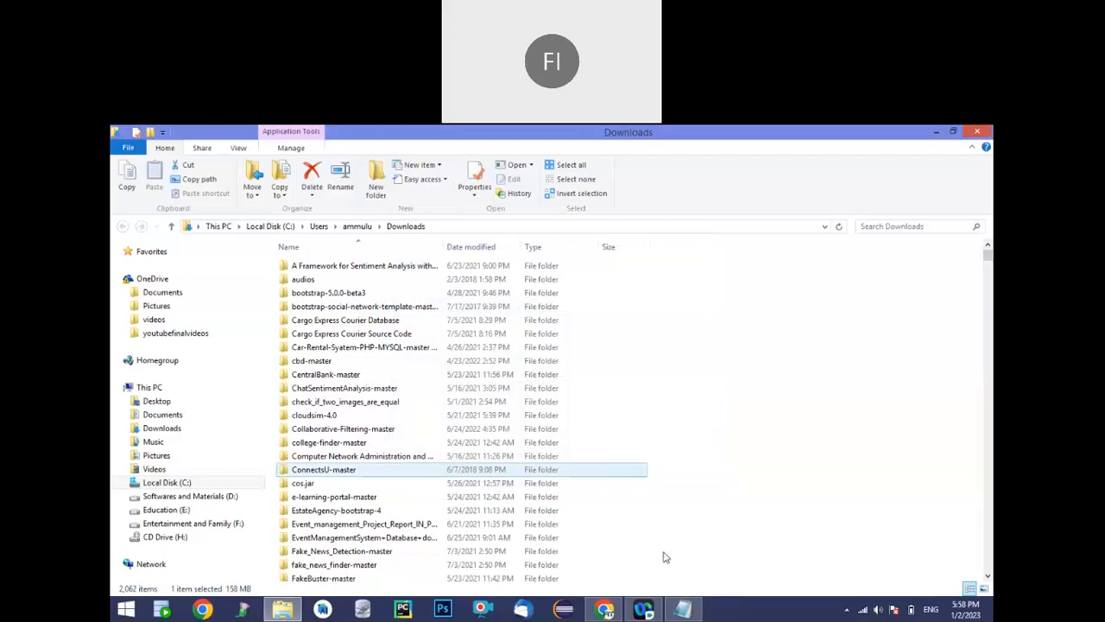
Review the Notepad checklist and browse to the bin folder of the new JDK at C:\Program Files\Java\jdk-19\bin
{"action": "left_click", "coordinate": [681, 607]}
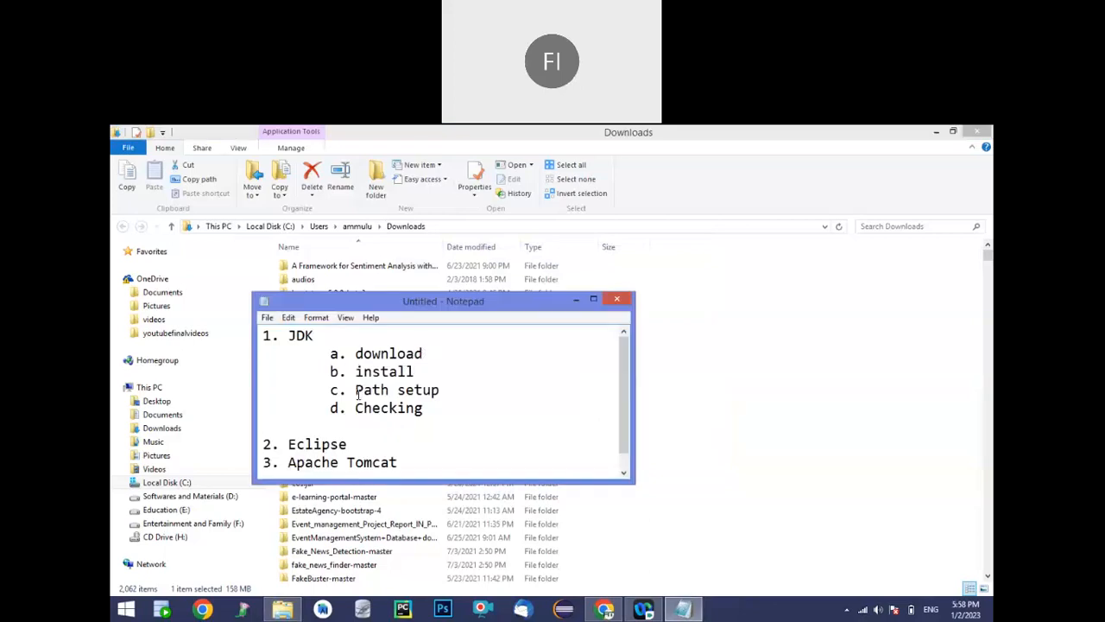
{"action": "left_click", "coordinate": [574, 300]}
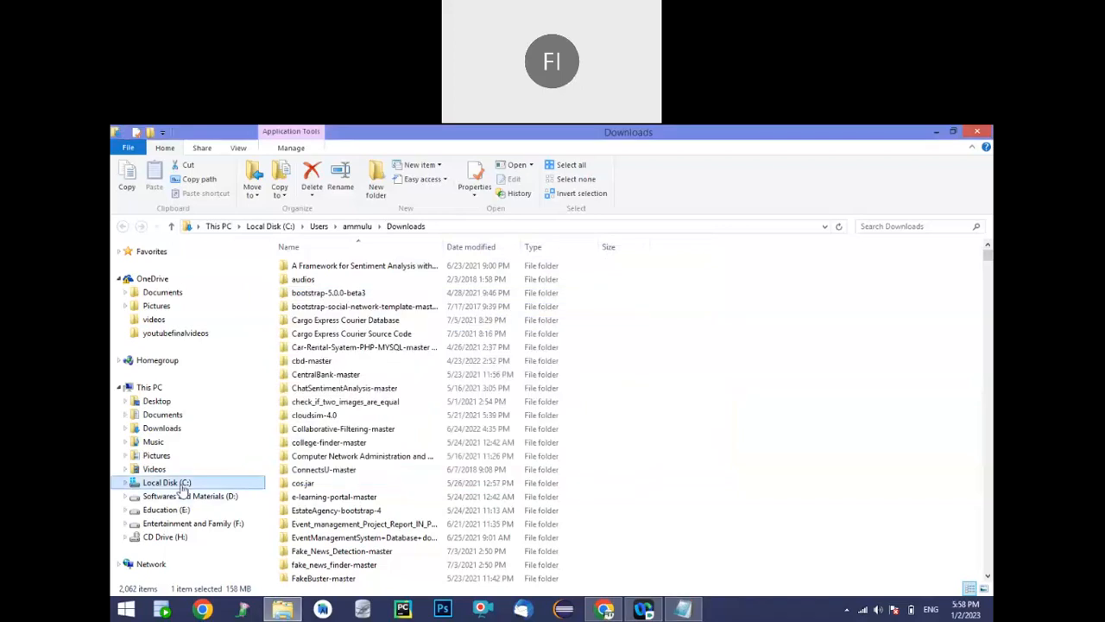
{"action": "left_click", "coordinate": [180, 483]}
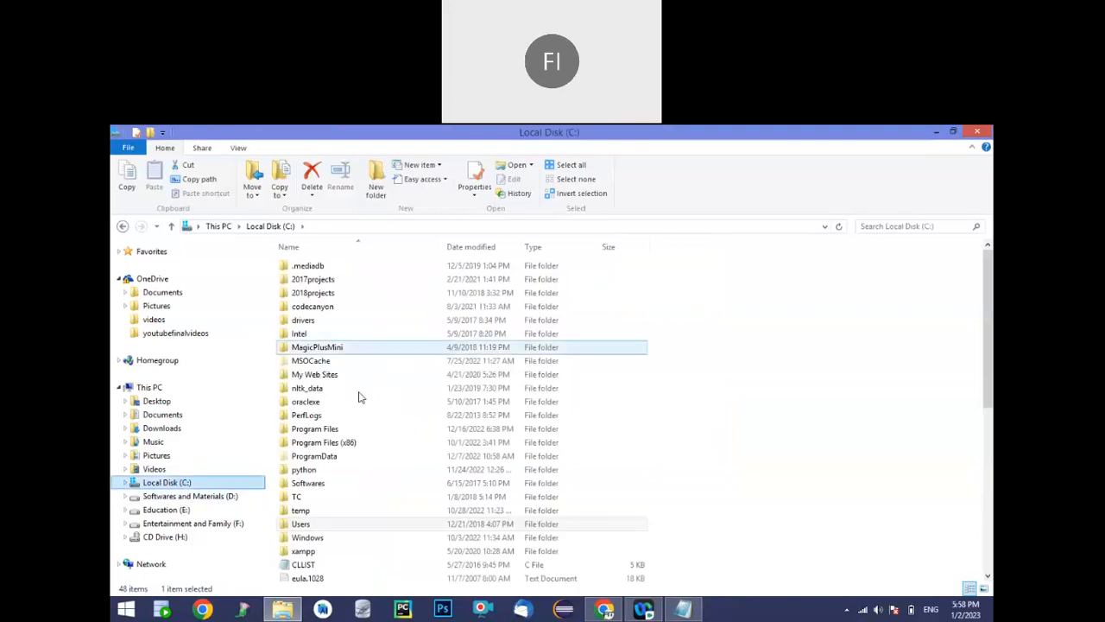
{"action": "left_click", "coordinate": [358, 391]}
{"action": "left_click", "coordinate": [331, 430]}
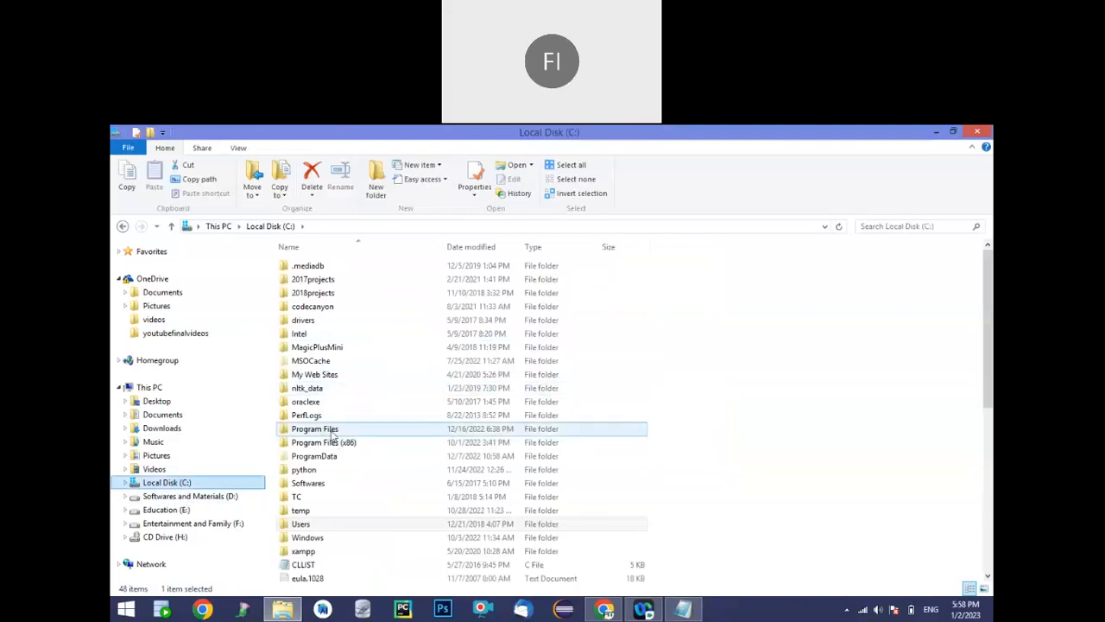
{"action": "double_click", "coordinate": [321, 432]}
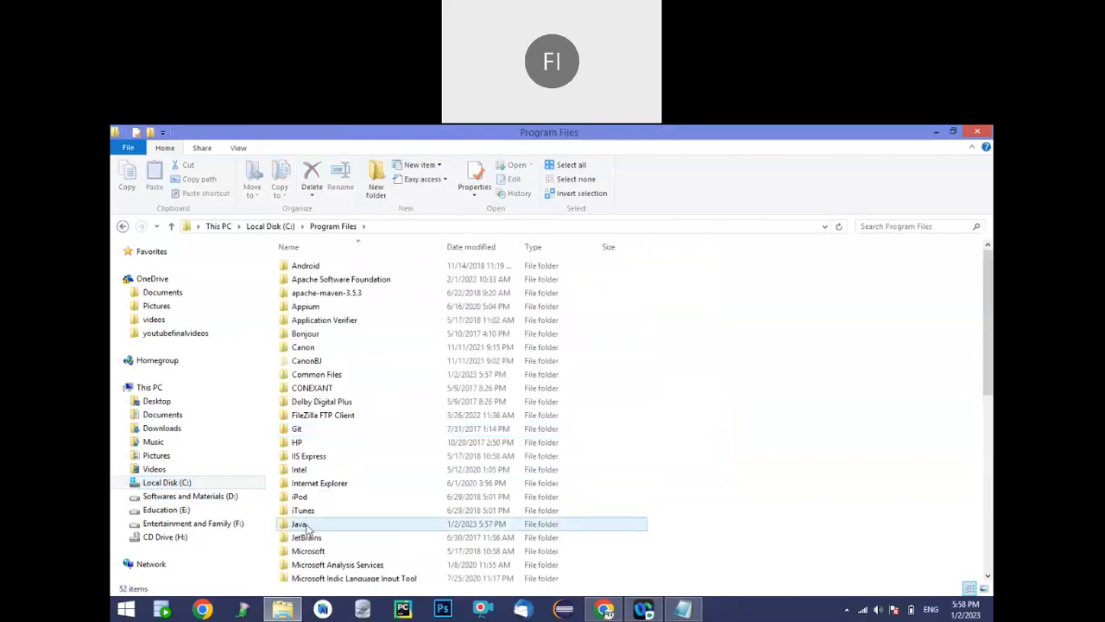
{"action": "double_click", "coordinate": [298, 525]}
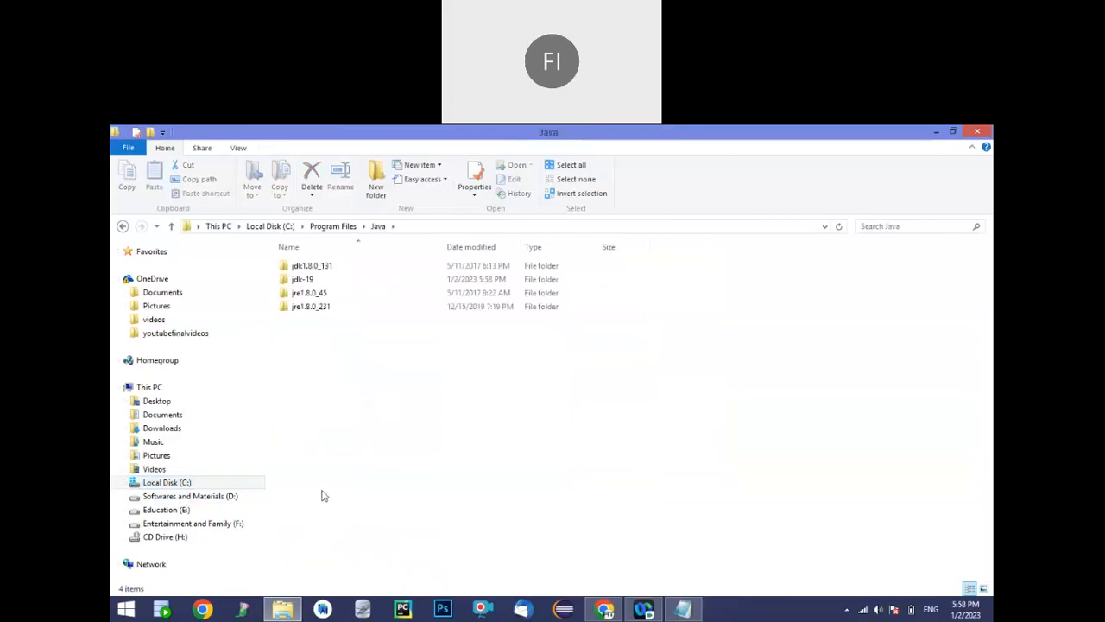
{"action": "left_click", "coordinate": [307, 280]}
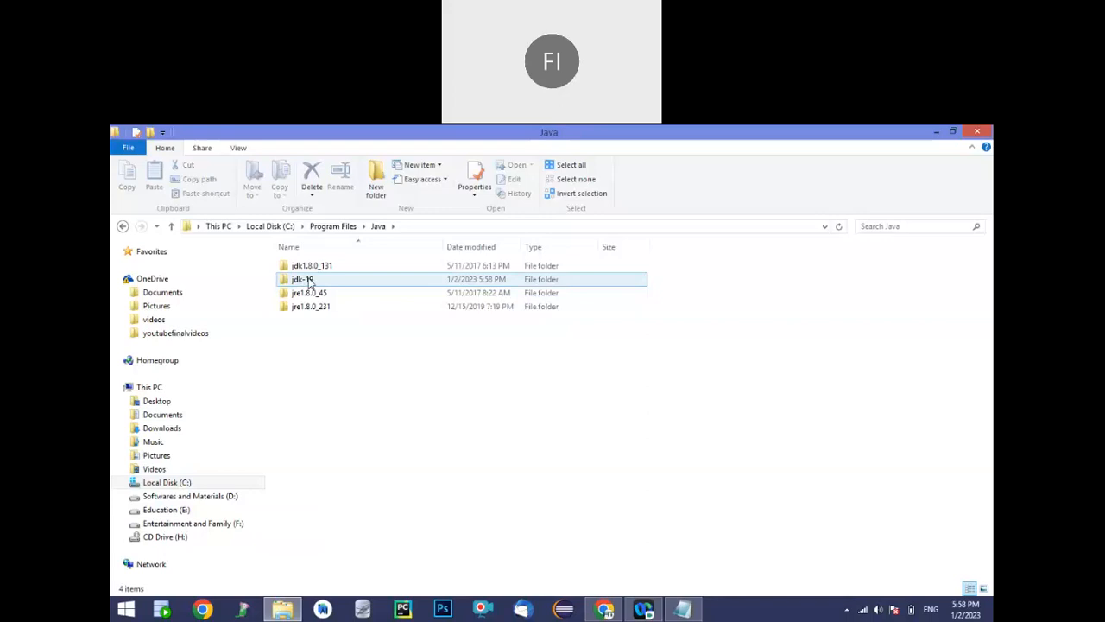
{"action": "double_click", "coordinate": [308, 280]}
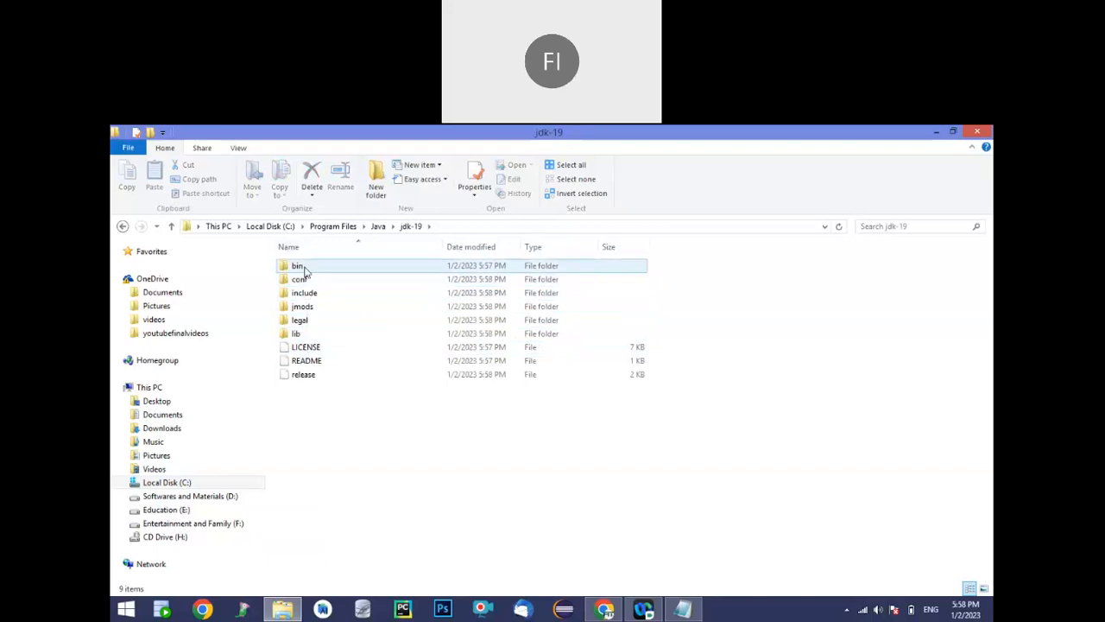
{"action": "mouse_move", "coordinate": [304, 272]}
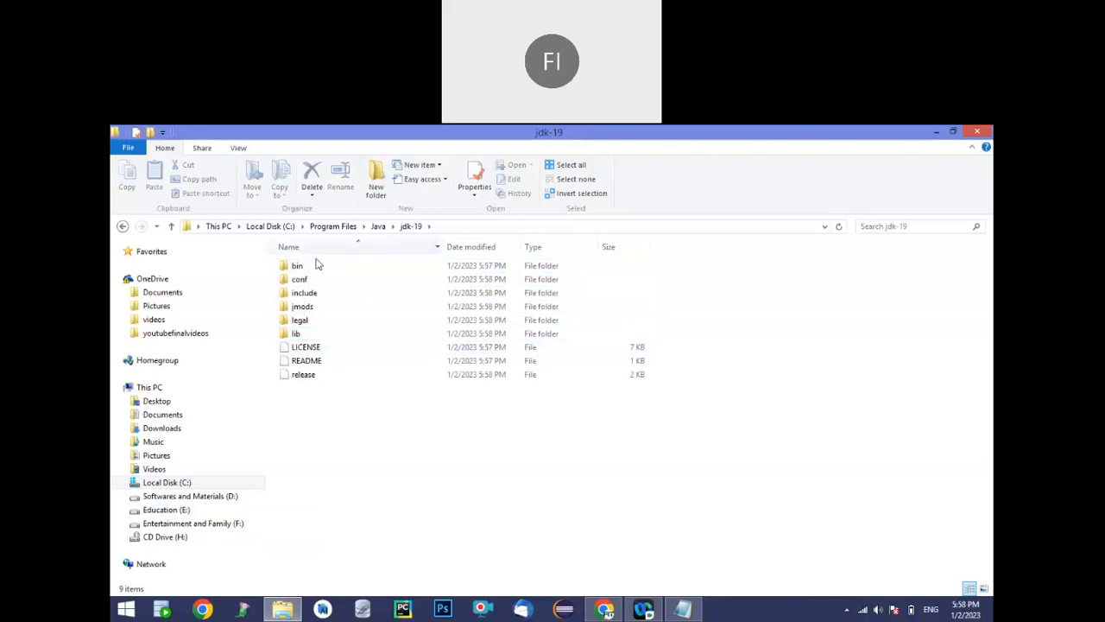
{"action": "double_click", "coordinate": [313, 269]}
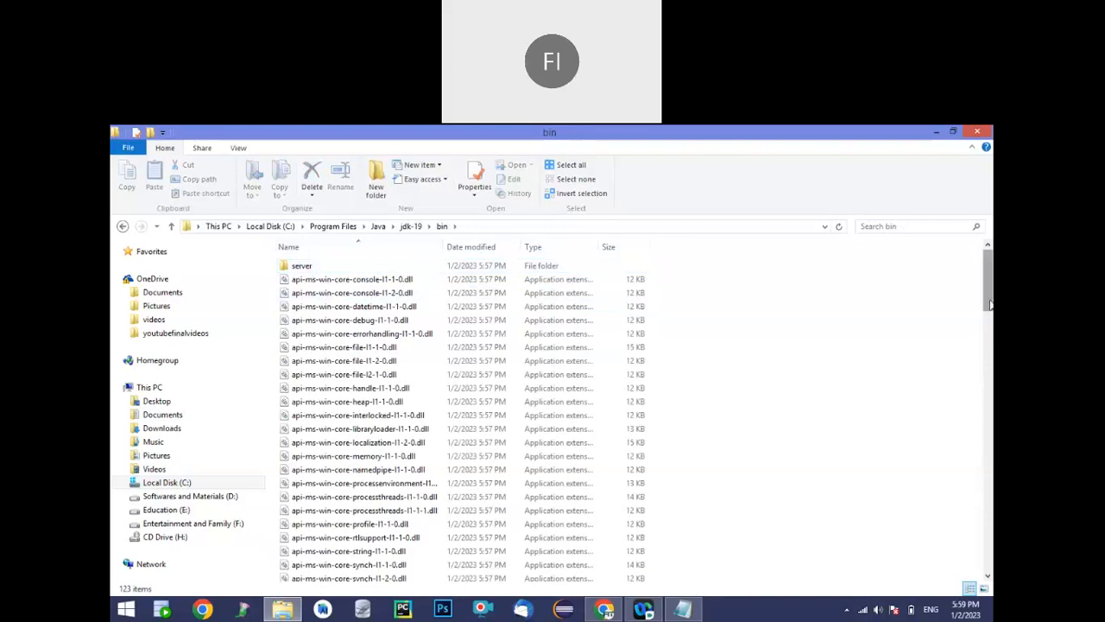
Look through the files in the bin folder and copy its path, C:\Program Files\Java\jdk-19\bin
{"action": "left_click_drag", "start_coordinate": [993, 304], "coordinate": [992, 431]}
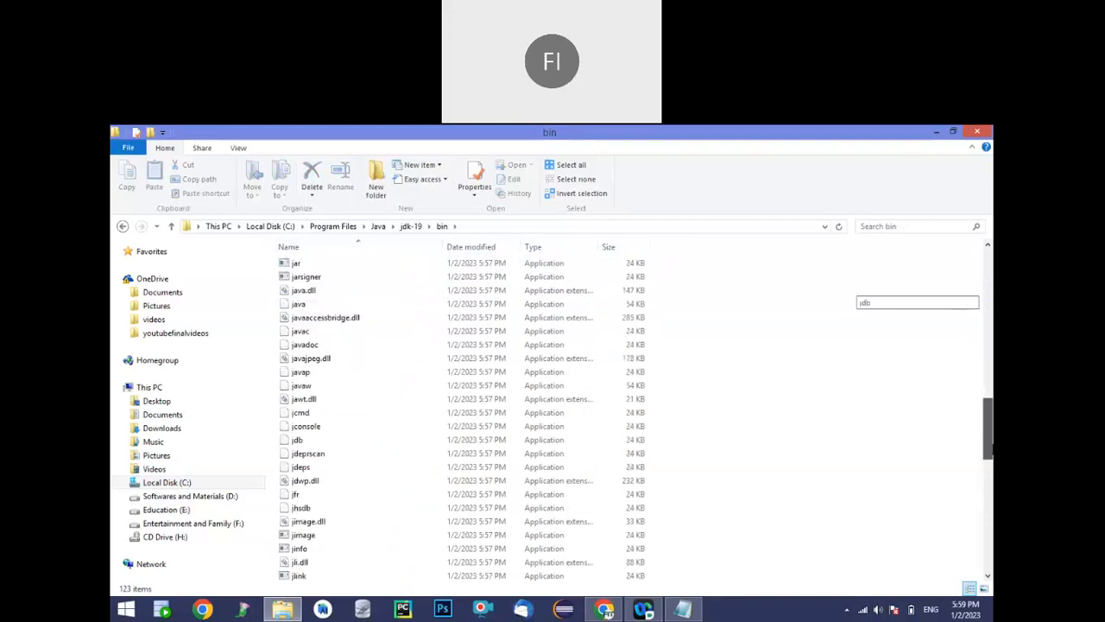
{"action": "left_click_drag", "start_coordinate": [992, 335], "coordinate": [992, 259]}
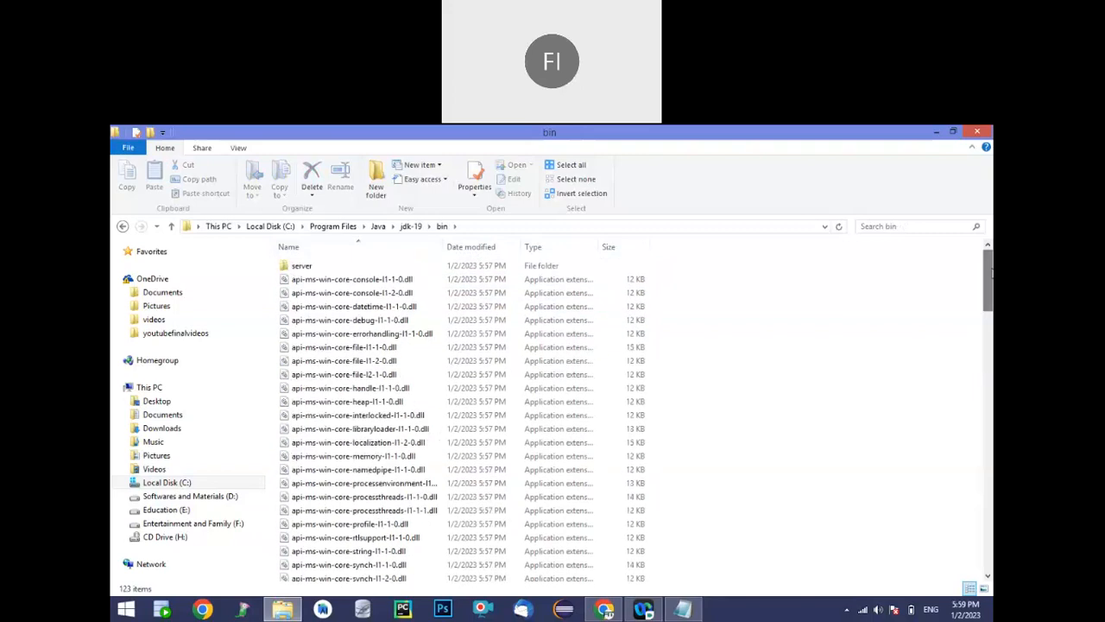
{"action": "left_click", "coordinate": [502, 228]}
{"action": "key", "text": "ctrl+c"}
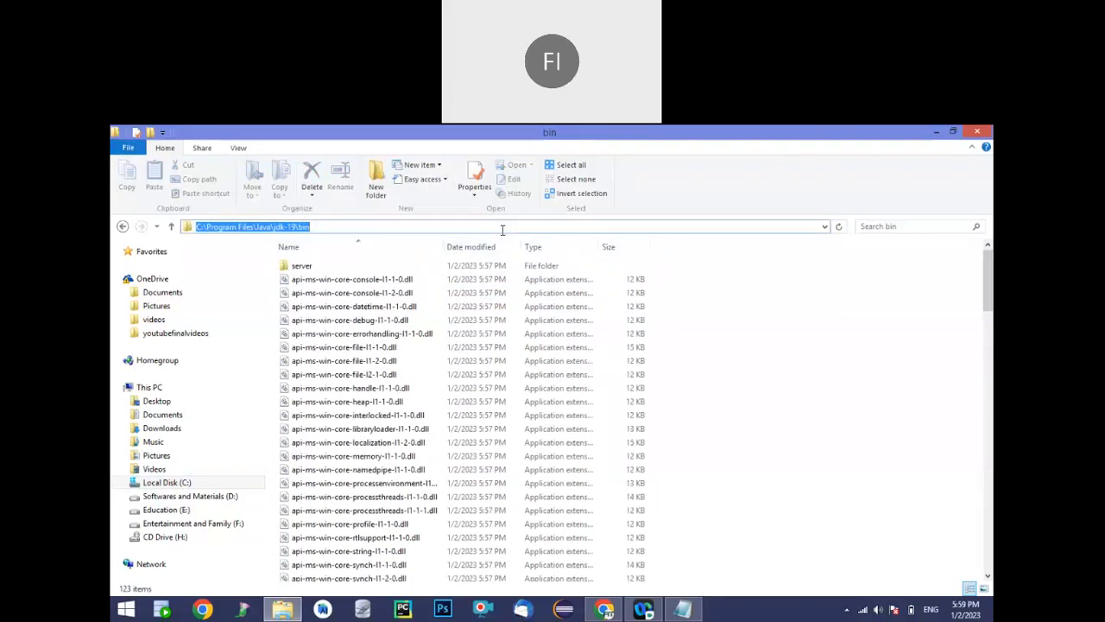
Open the Environment Variables dialog from the advanced system settings of This PC
{"action": "right_click", "coordinate": [149, 393]}
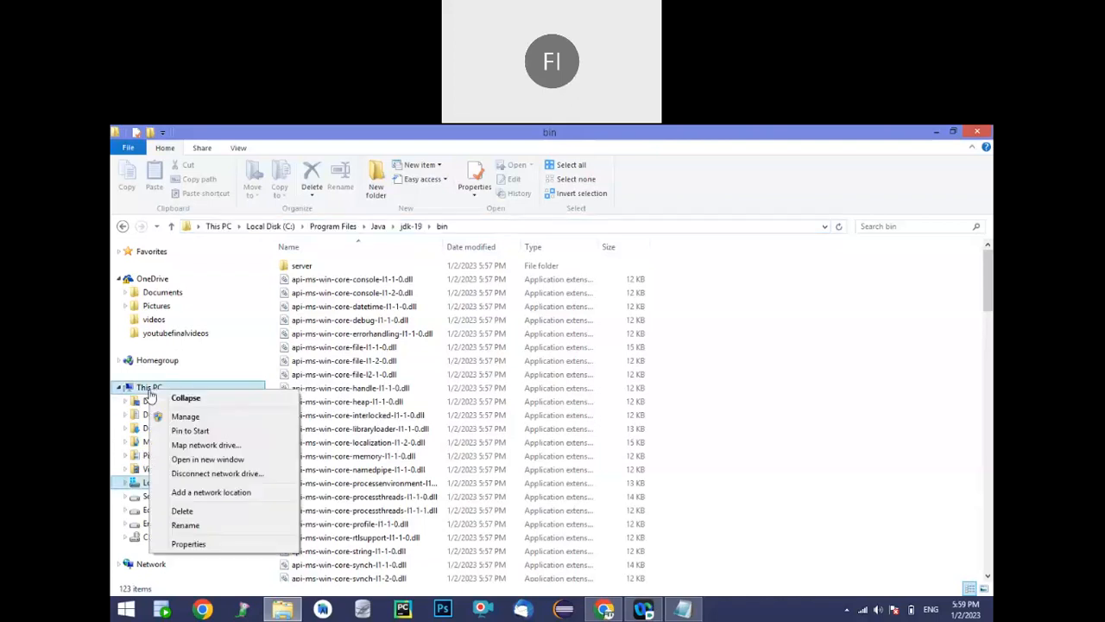
{"action": "left_click", "coordinate": [187, 544]}
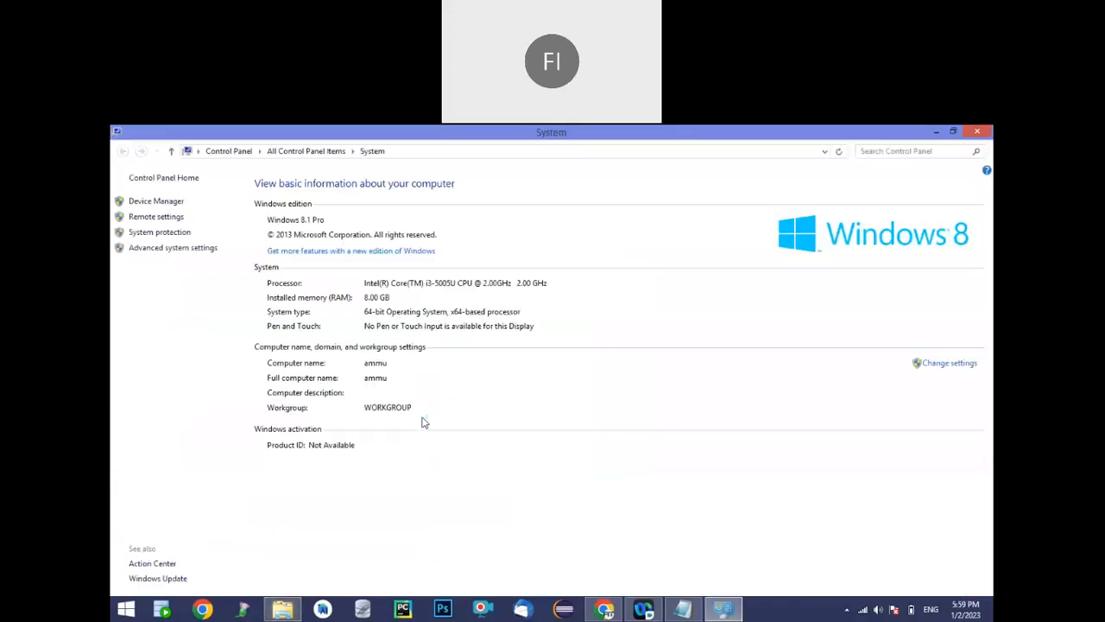
{"action": "left_click", "coordinate": [187, 249]}
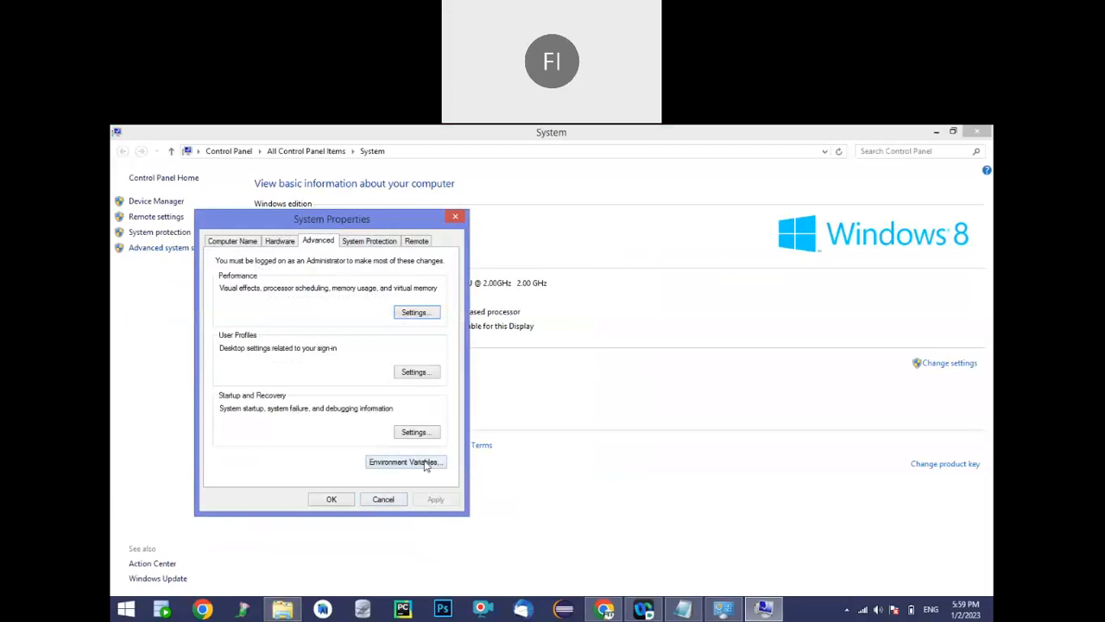
{"action": "left_click", "coordinate": [906, 224]}
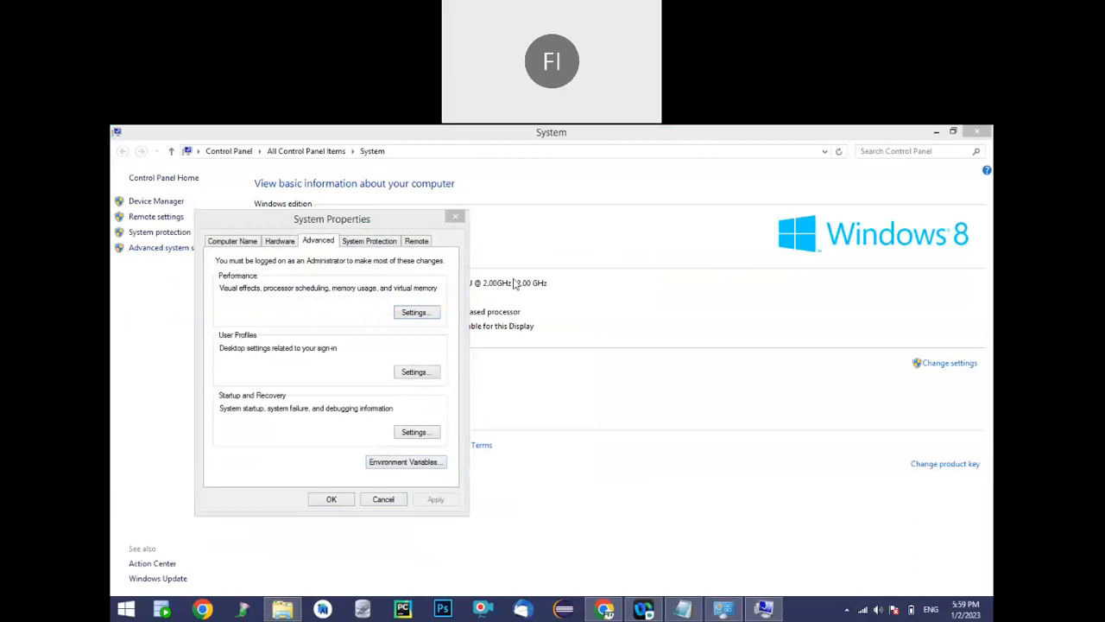
{"action": "left_click", "coordinate": [397, 463]}
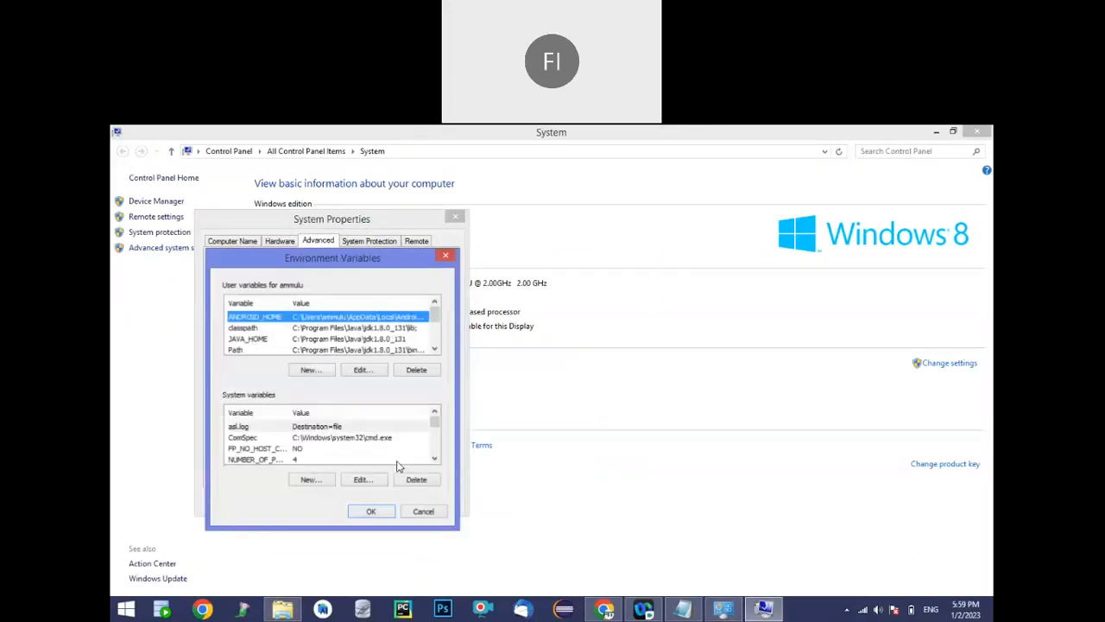
Try to add a user variable named path with the value C:\Program Files\Java\jdk-19\bin
{"action": "left_click", "coordinate": [309, 369]}
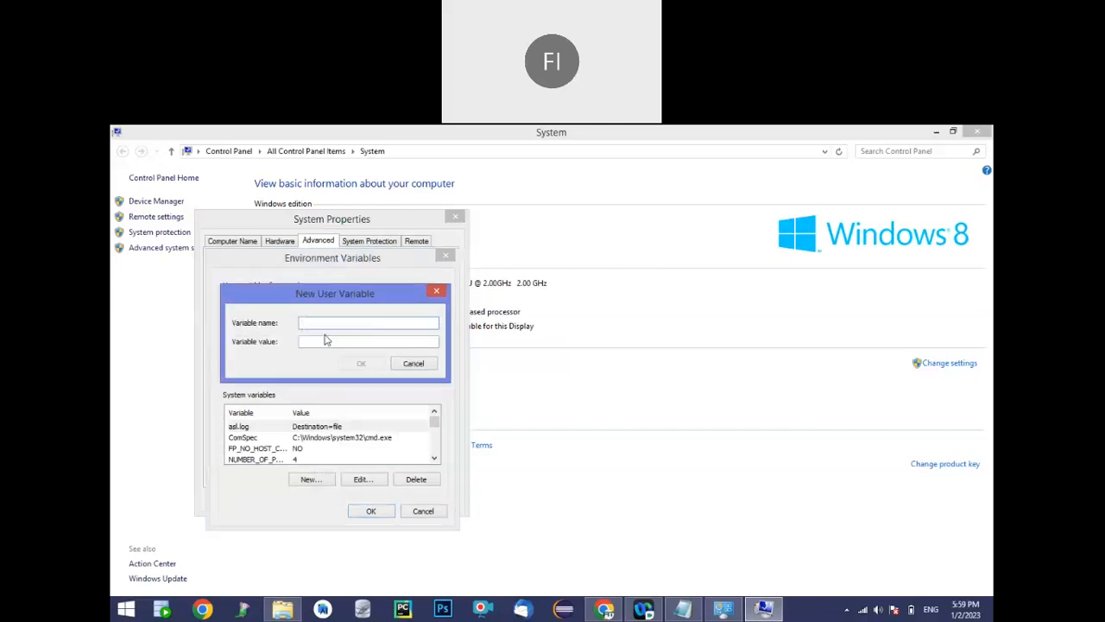
{"action": "type", "text": "path"}
{"action": "left_click", "coordinate": [342, 337]}
{"action": "key", "text": "ctrl+v"}
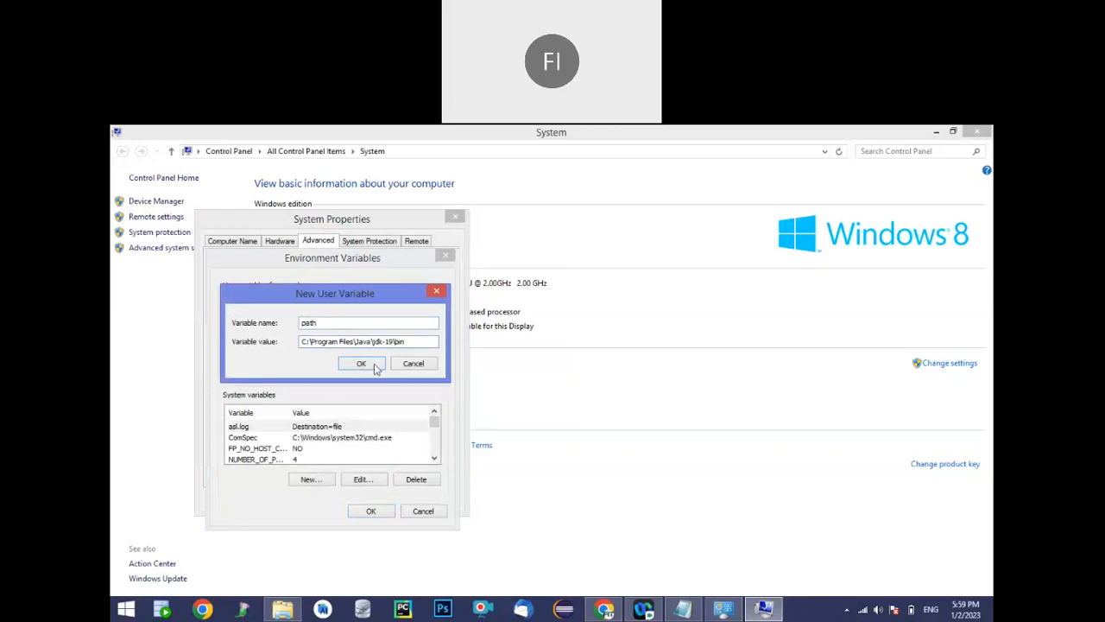
{"action": "left_click", "coordinate": [436, 293]}
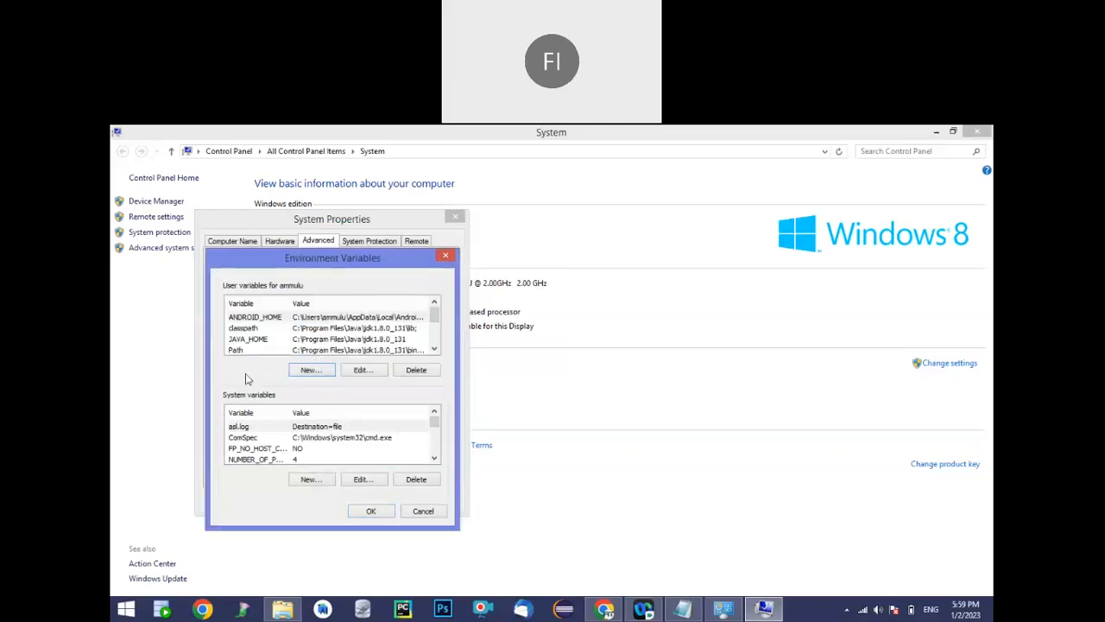
Try to append C:\Program Files\Java\jdk-19\bin; to the existing Path user variable, and close the Environment Variables dialog
{"action": "left_click", "coordinate": [313, 350]}
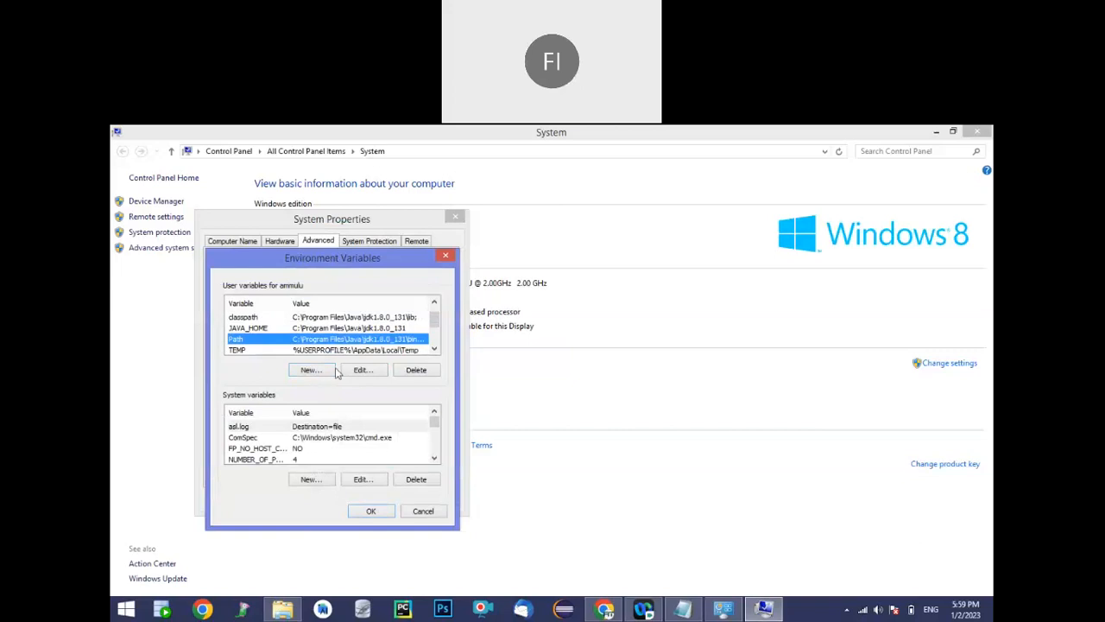
{"action": "left_click", "coordinate": [361, 369]}
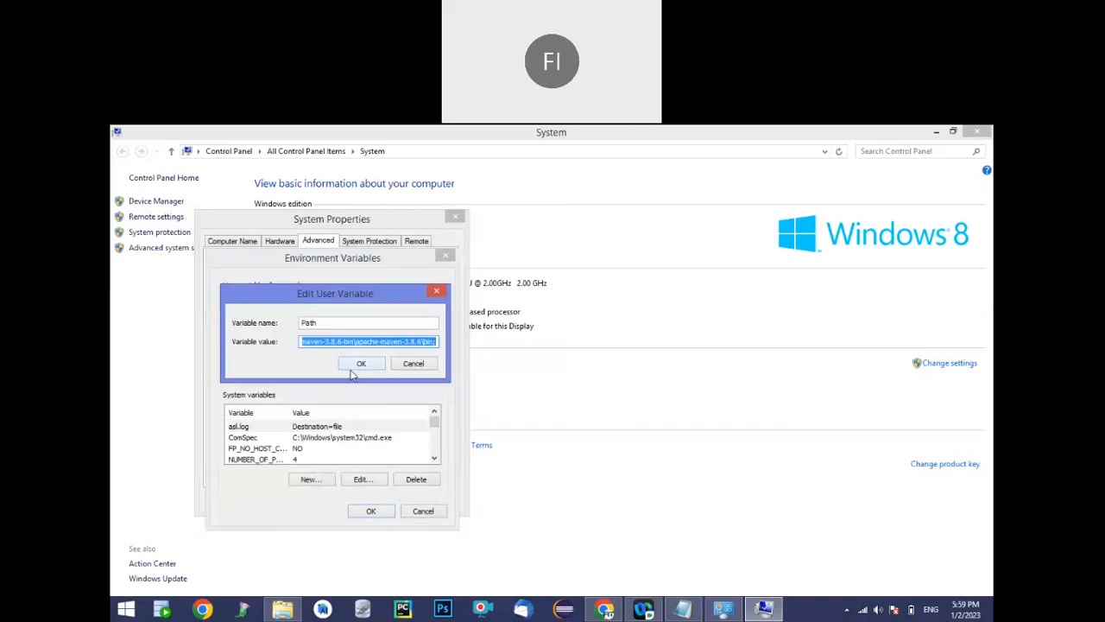
{"action": "left_click", "coordinate": [399, 342]}
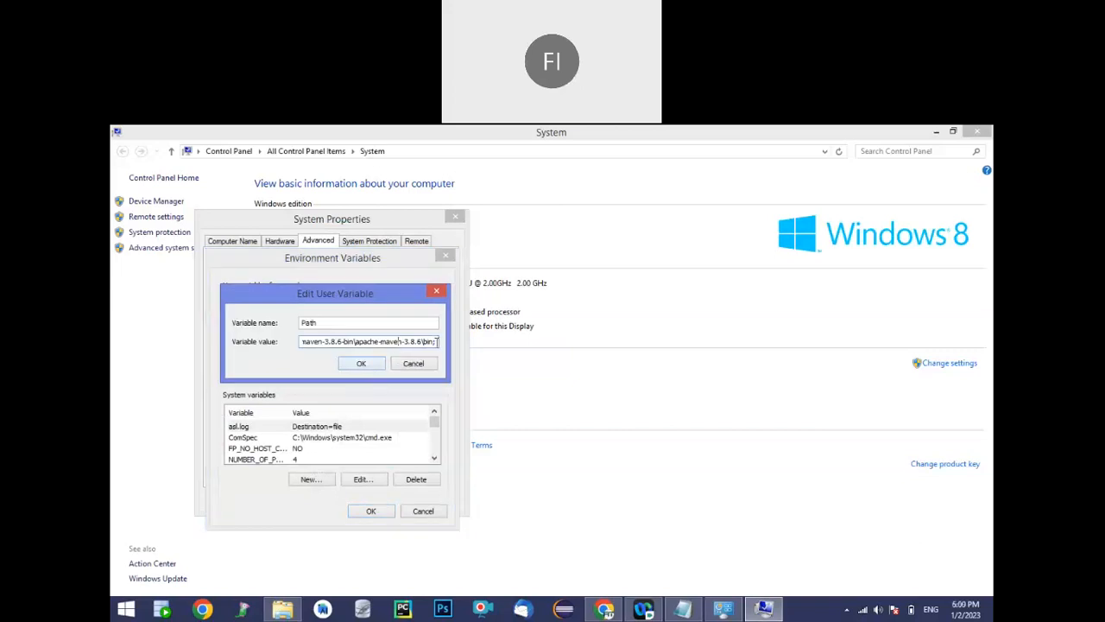
{"action": "key", "text": "ctrl+v"}
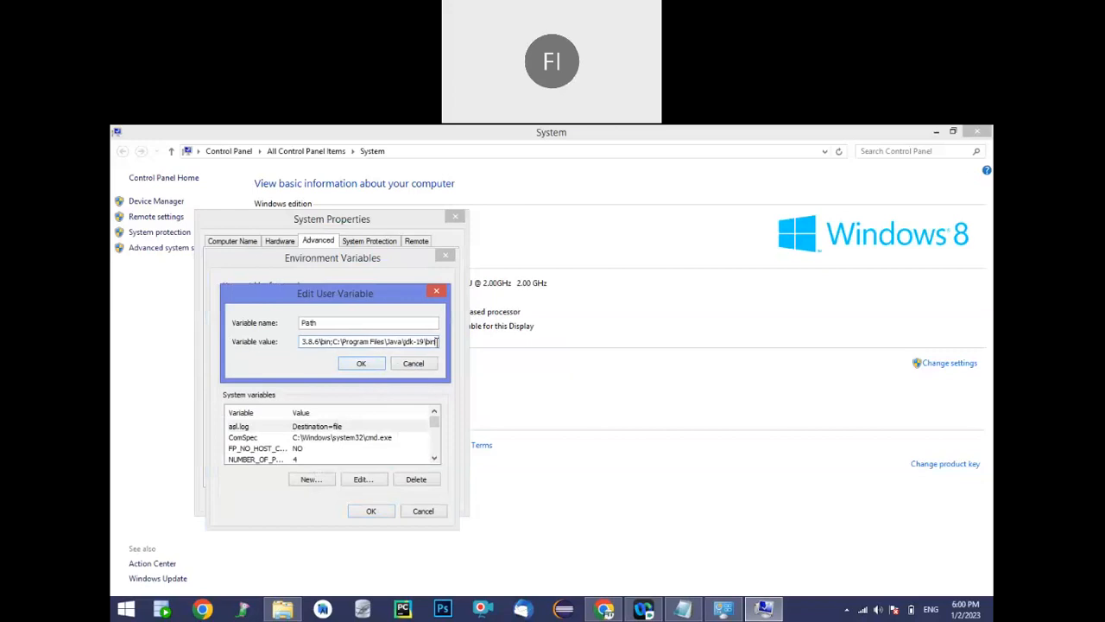
{"action": "type", "text": ";"}
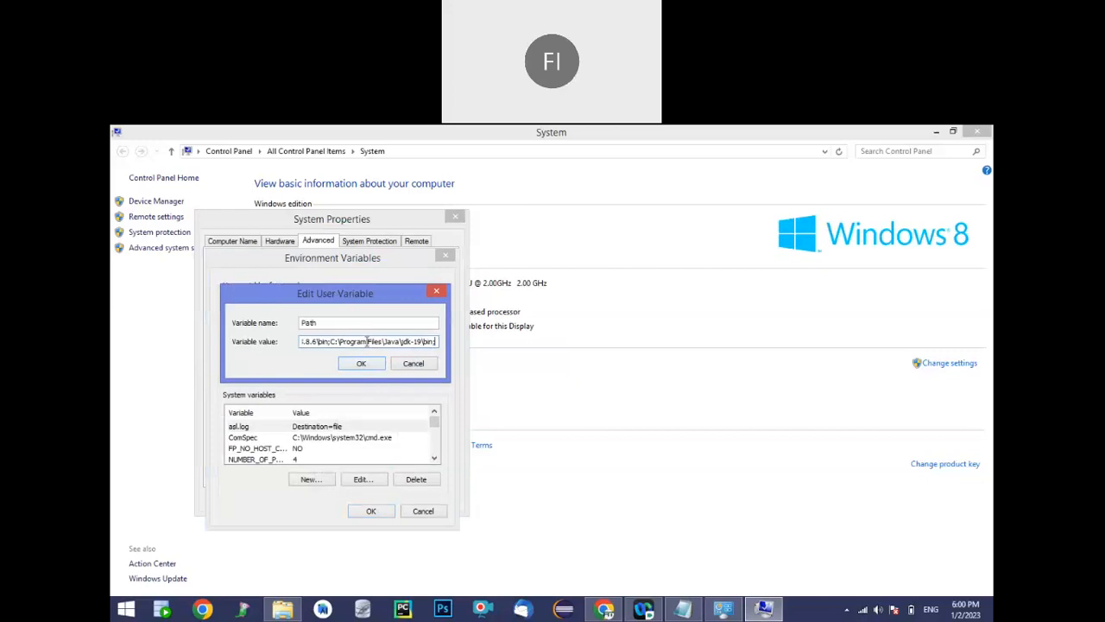
{"action": "left_click", "coordinate": [437, 293]}
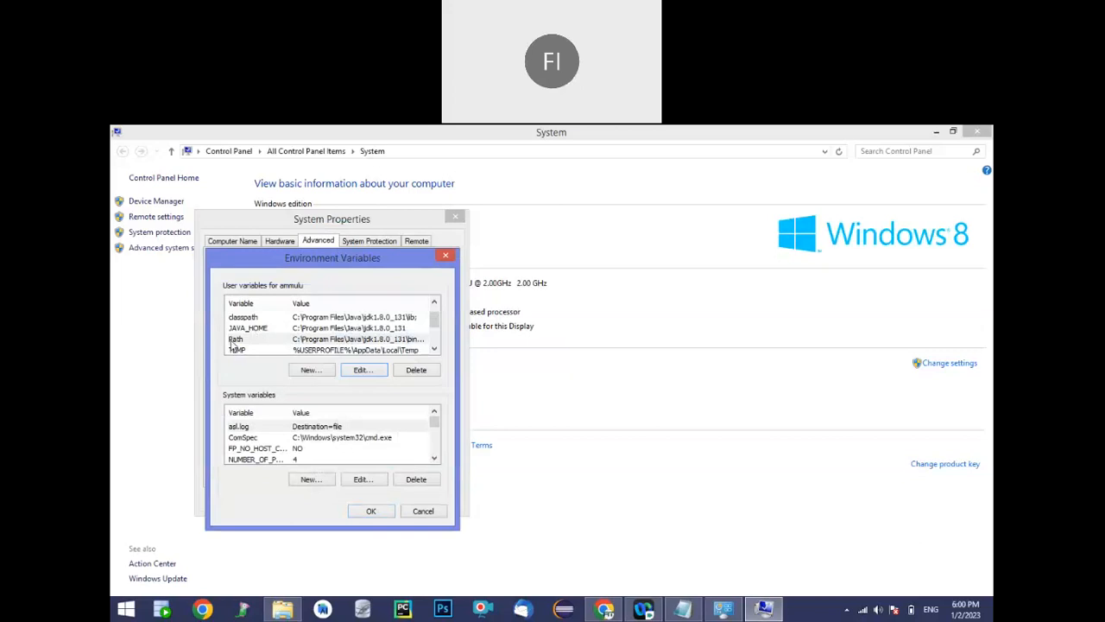
{"action": "left_click", "coordinate": [371, 511]}
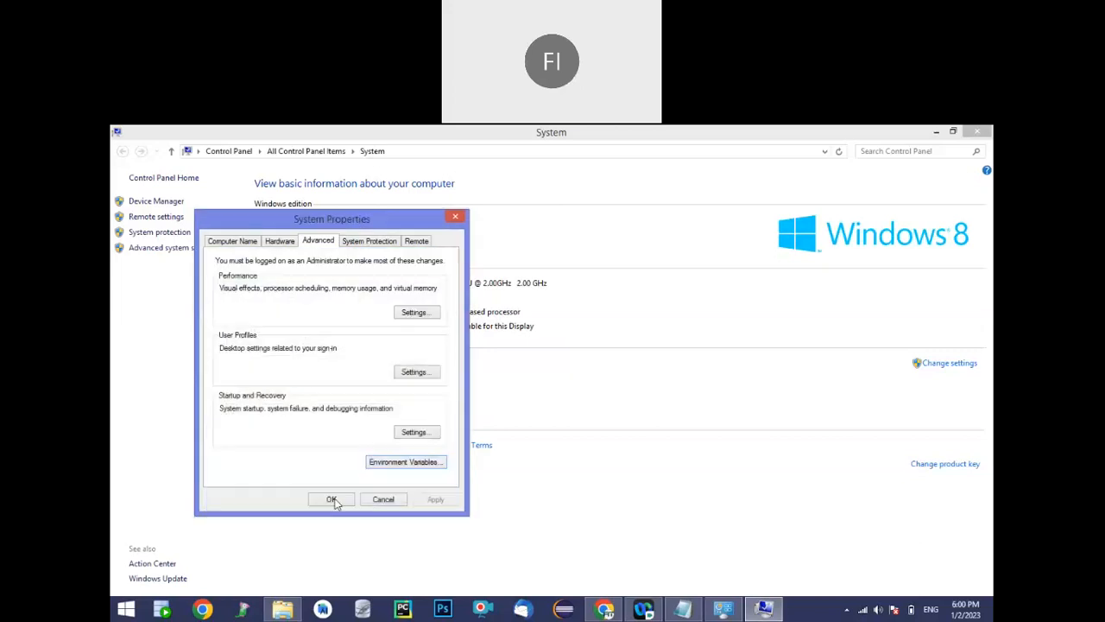
Close the System Properties dialog and run javac in a new Command Prompt window
{"action": "left_click", "coordinate": [333, 500]}
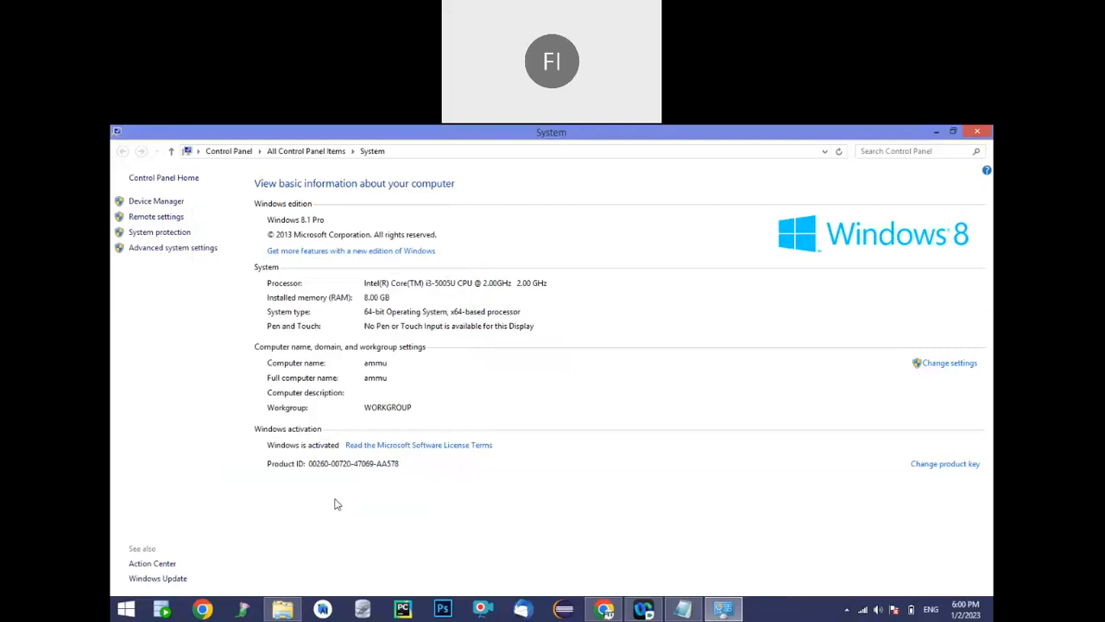
{"action": "key", "text": "super+r"}
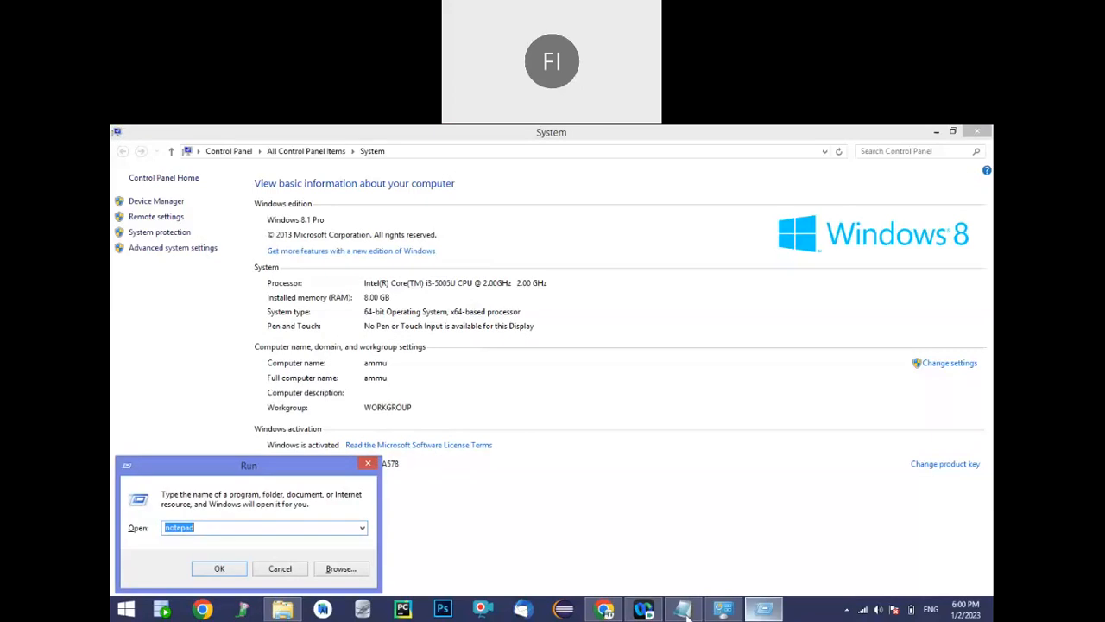
{"action": "type", "text": "cmd"}
{"action": "key", "text": "Return"}
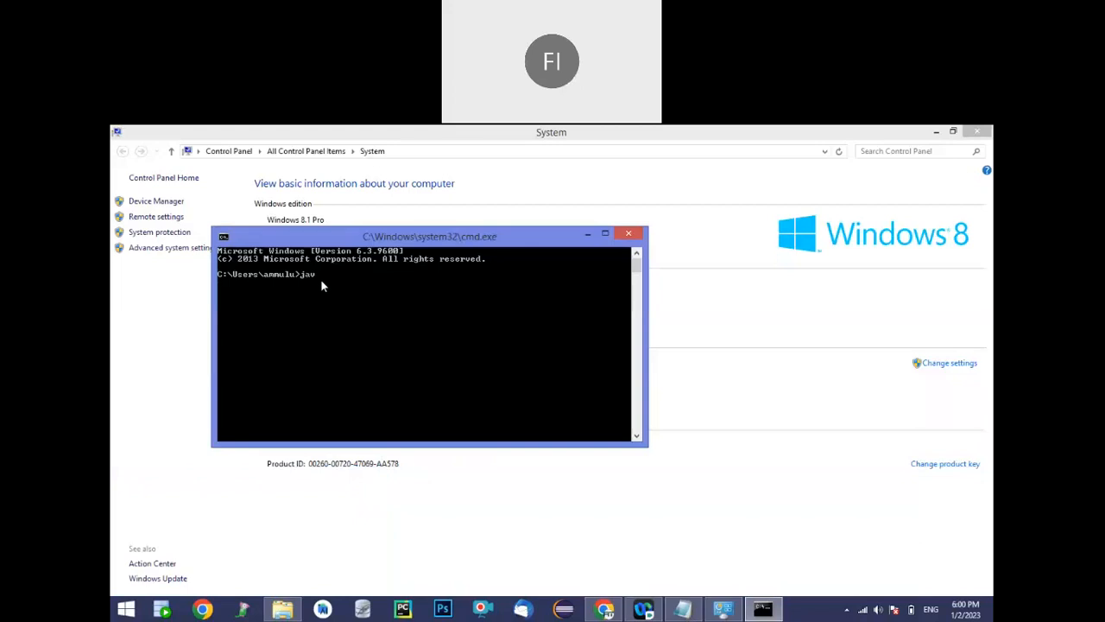
{"action": "type", "text": "javac"}
{"action": "key", "text": "Return"}
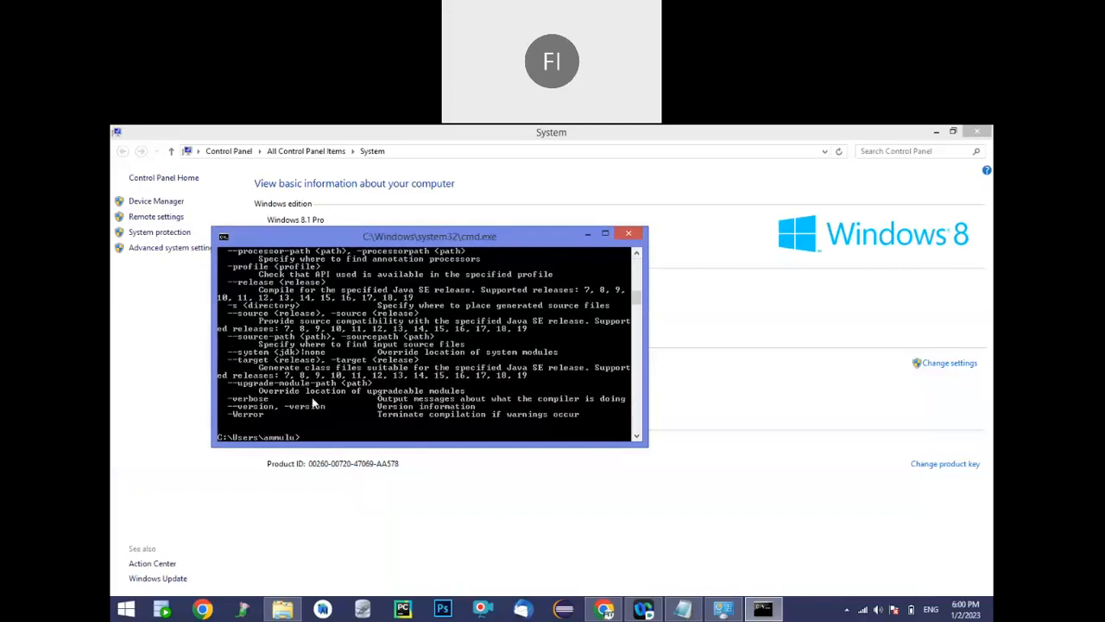
Run the made-up command javaxyz for comparison, followed by the java command
{"action": "type", "text": "javaxyz"}
{"action": "key", "text": "Return"}
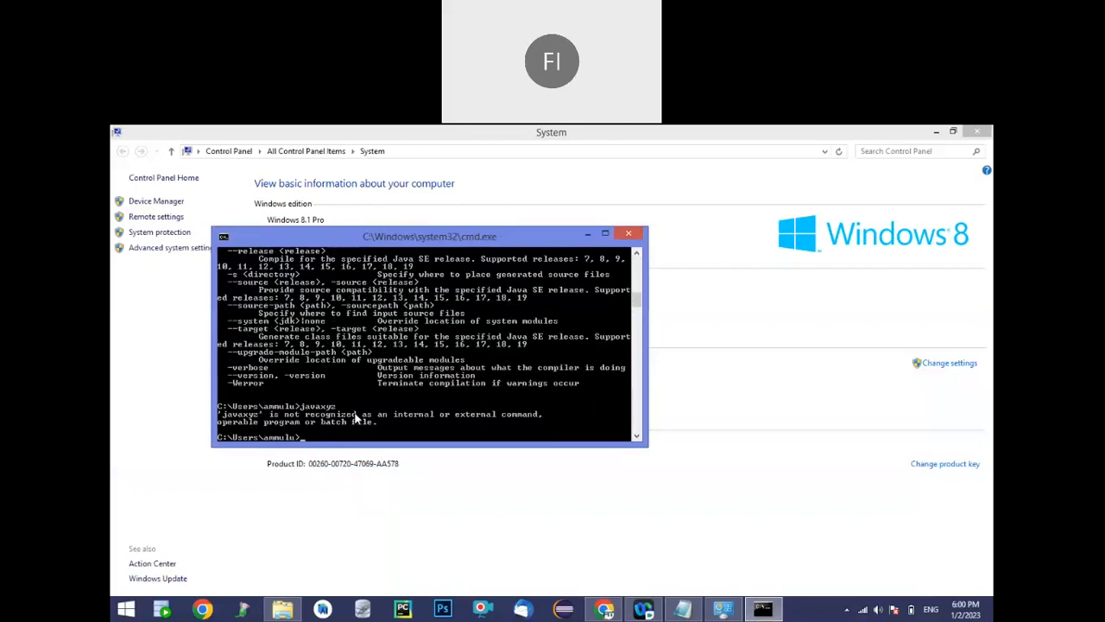
{"action": "type", "text": "java"}
{"action": "key", "text": "Return"}
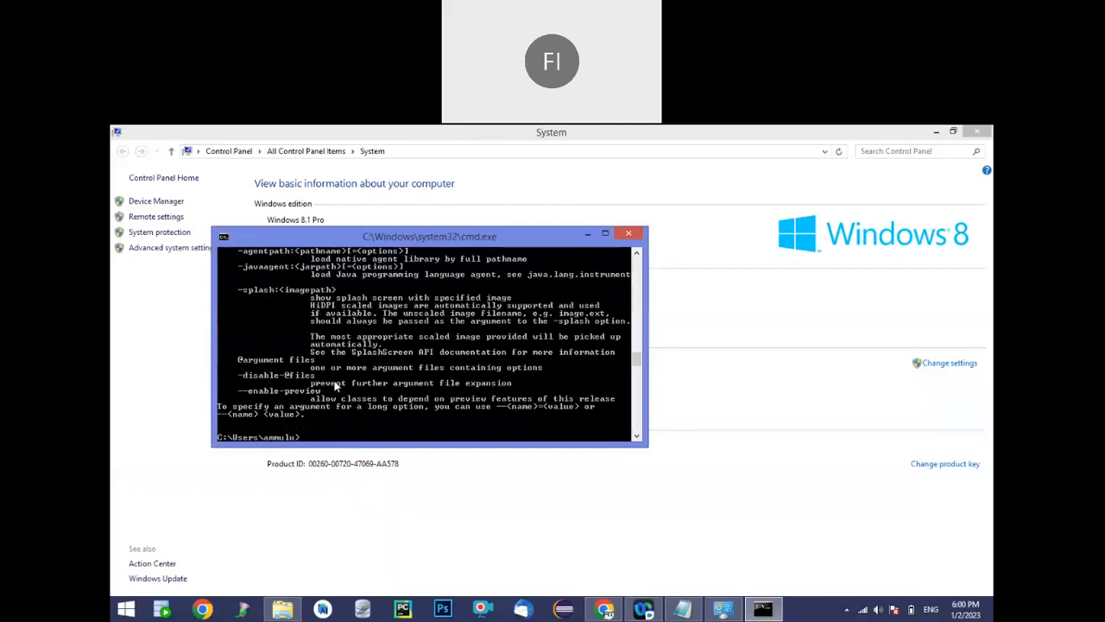
In the Notepad checklist, add "(java and javac)" to the Checking item and "/ java" to the JDK heading
{"action": "left_click", "coordinate": [681, 610]}
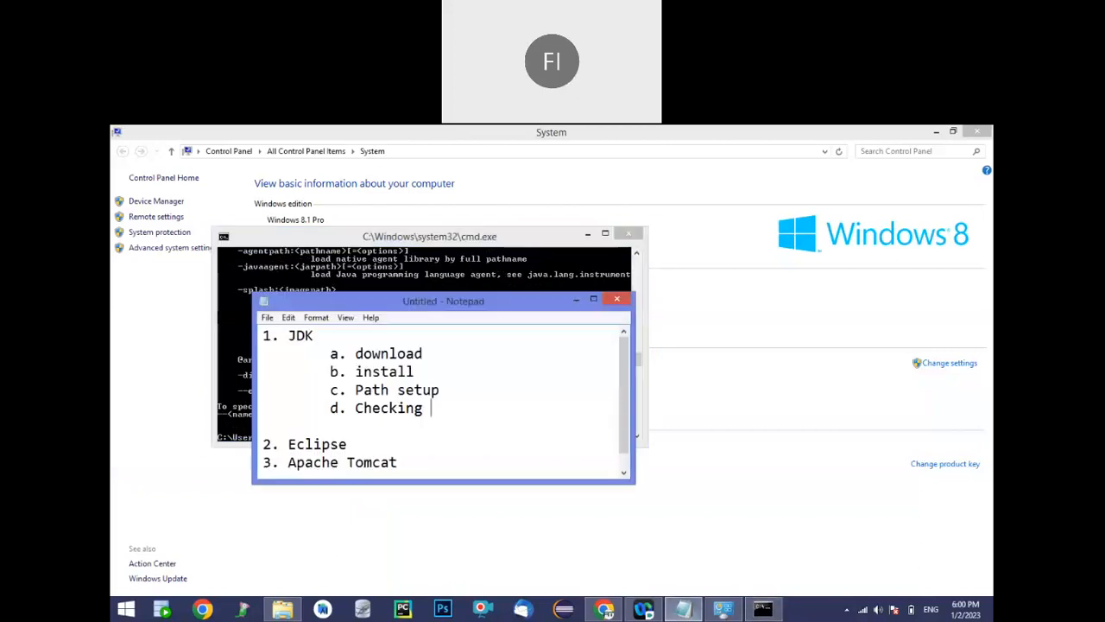
{"action": "type", "text": "(java and javac"}
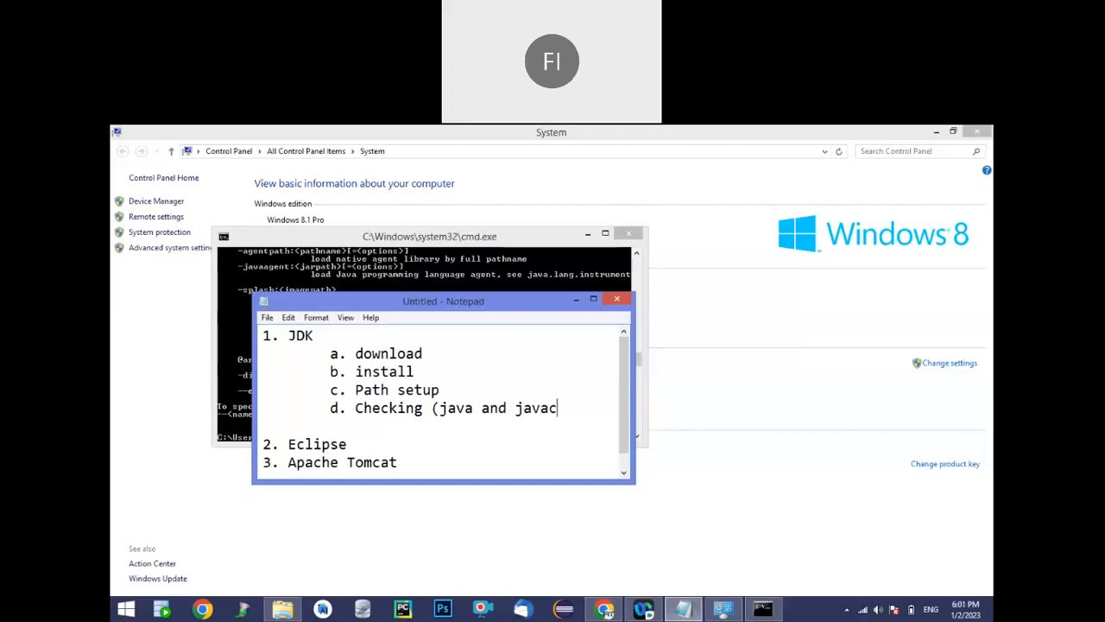
{"action": "type", "text": ")"}
{"action": "left_click", "coordinate": [324, 338]}
{"action": "type", "text": "/ java"}
Add the indented sub-item "a. Download" under the Eclipse heading
{"action": "left_click", "coordinate": [363, 443]}
{"action": "key", "text": "ctrl+z"}
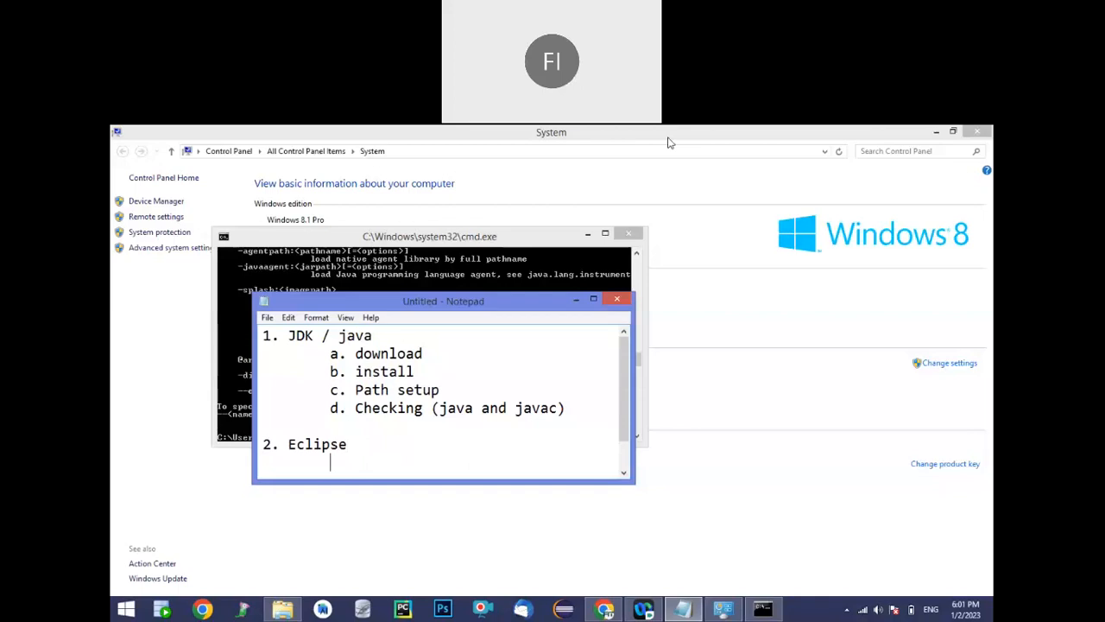
{"action": "type", "text": "a. Download"}
{"action": "key", "text": "Return"}
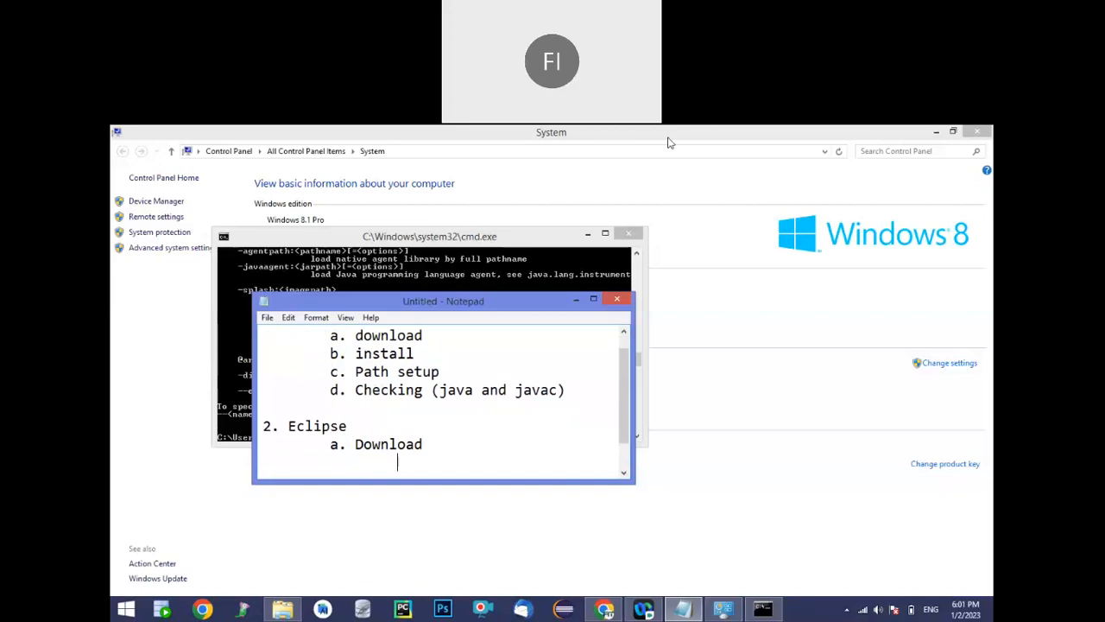
Maximize the Notepad window and add the sub-item "b. Extract" to the Eclipse section
{"action": "left_click", "coordinate": [593, 299]}
{"action": "type", "text": "b "}
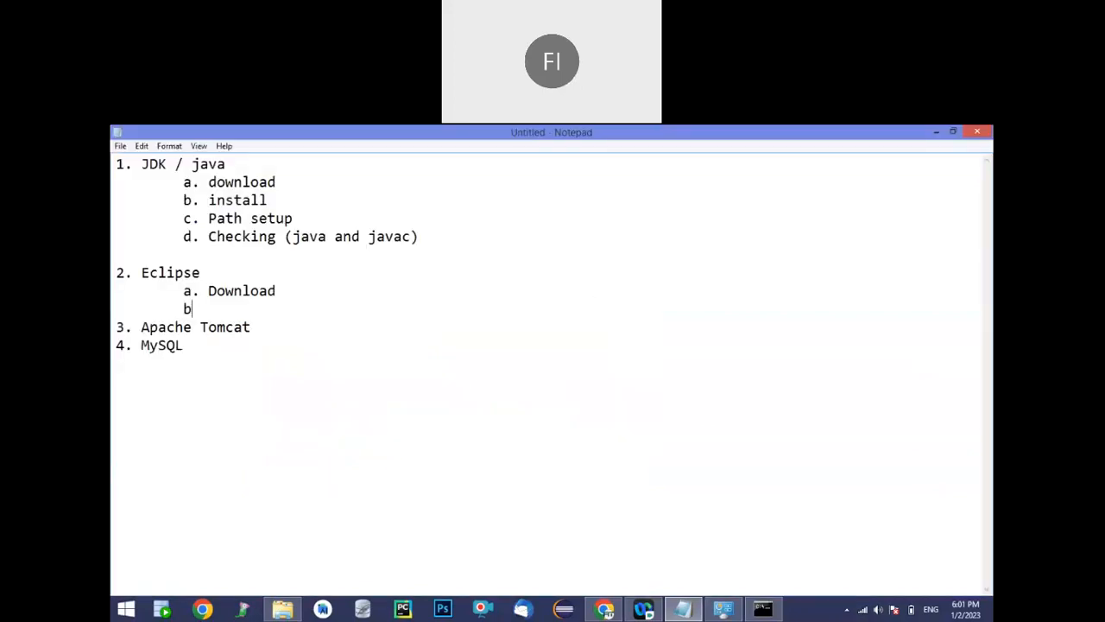
{"action": "type", "text": ". Exr"}
{"action": "key", "text": "BackSpace"}
{"action": "key", "text": "BackSpace"}
{"action": "key", "text": "BackSpace"}
{"action": "key", "text": "BackSpace"}
{"action": "key", "text": "BackSpace"}
{"action": "key", "text": "BackSpace"}
{"action": "type", "text": ". Exre"}
{"action": "key", "text": "BackSpace"}
{"action": "key", "text": "BackSpace"}
{"action": "type", "text": "trat"}
{"action": "key", "text": "BackSpace"}
{"action": "type", "text": "ct"}
{"action": "key", "text": "Return"}
{"action": "key", "text": "Tab"}
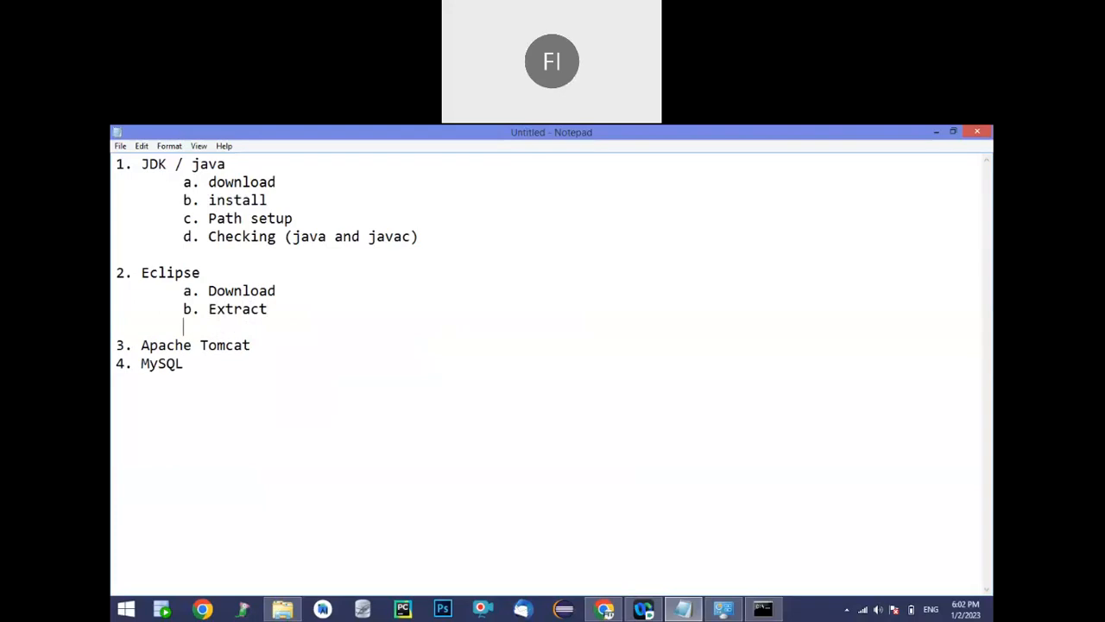
Add the sub-item "c. Click eclipse icon" to the Eclipse section
{"action": "type", "text": "c. Click eclips"}
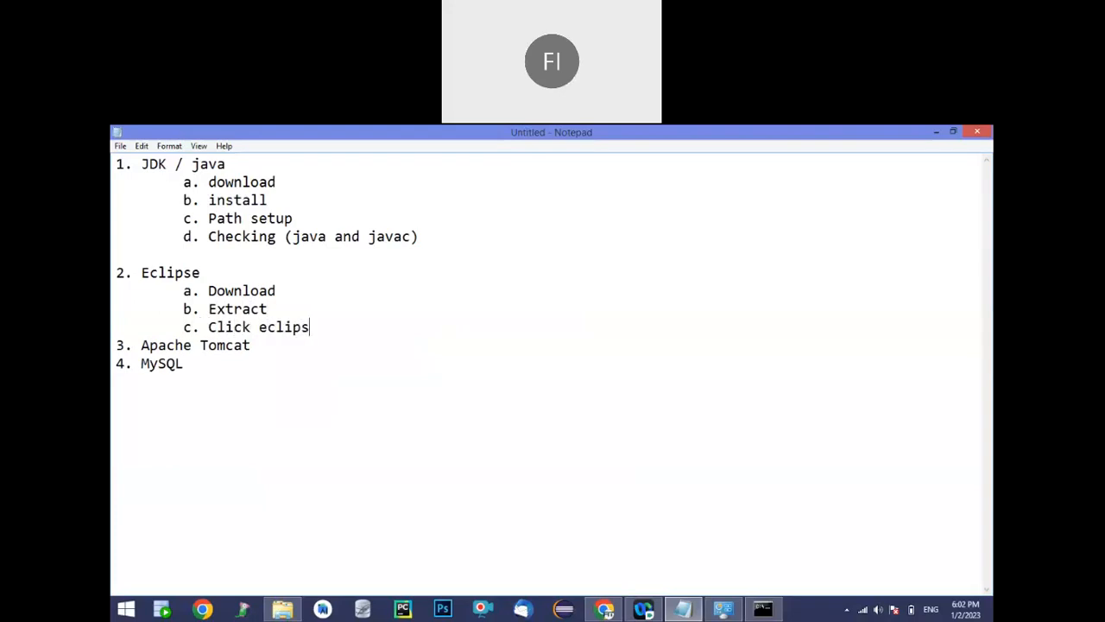
{"action": "type", "text": "e icon"}
Switch to Chrome, search for "eclipse download" in a new tab and open the Eclipse Foundation's downloads page
{"action": "left_click", "coordinate": [603, 609]}
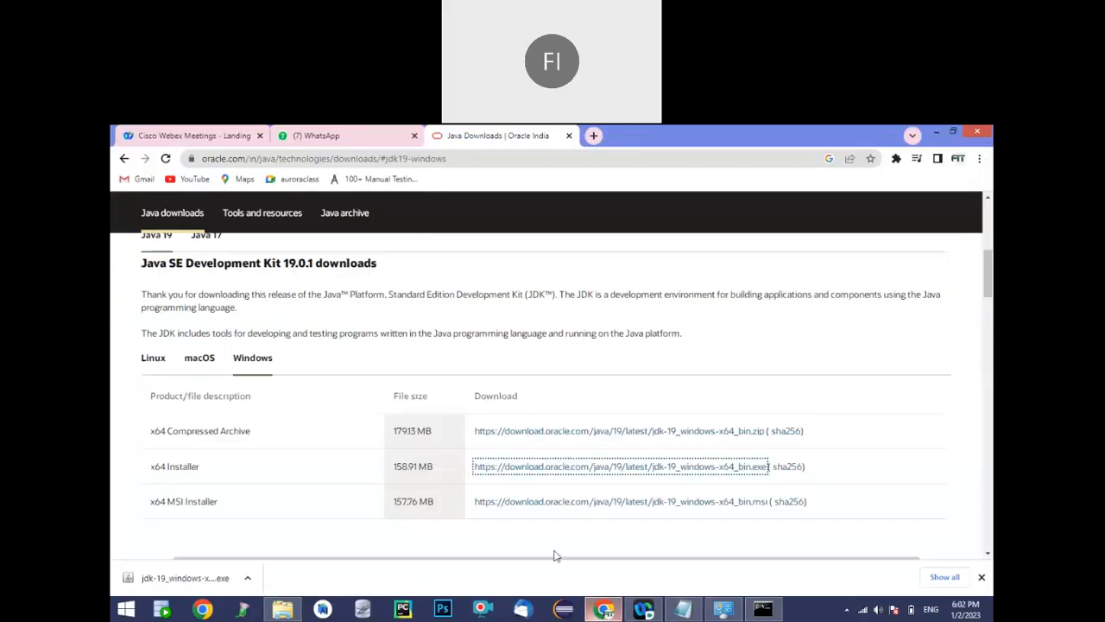
{"action": "key", "text": "ctrl+t"}
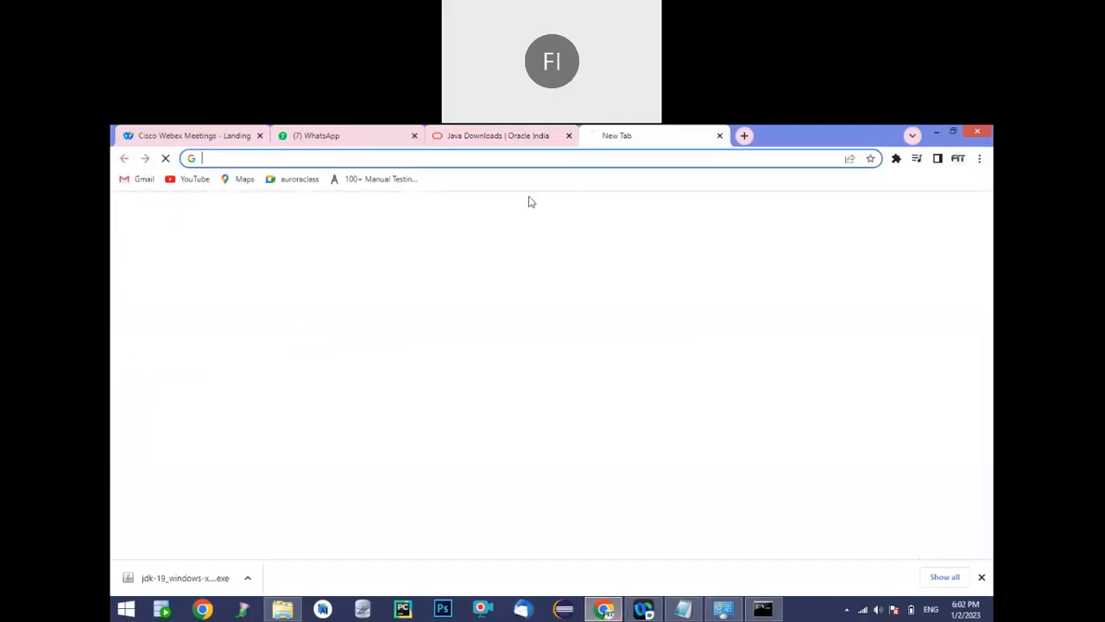
{"action": "type", "text": "ecli"}
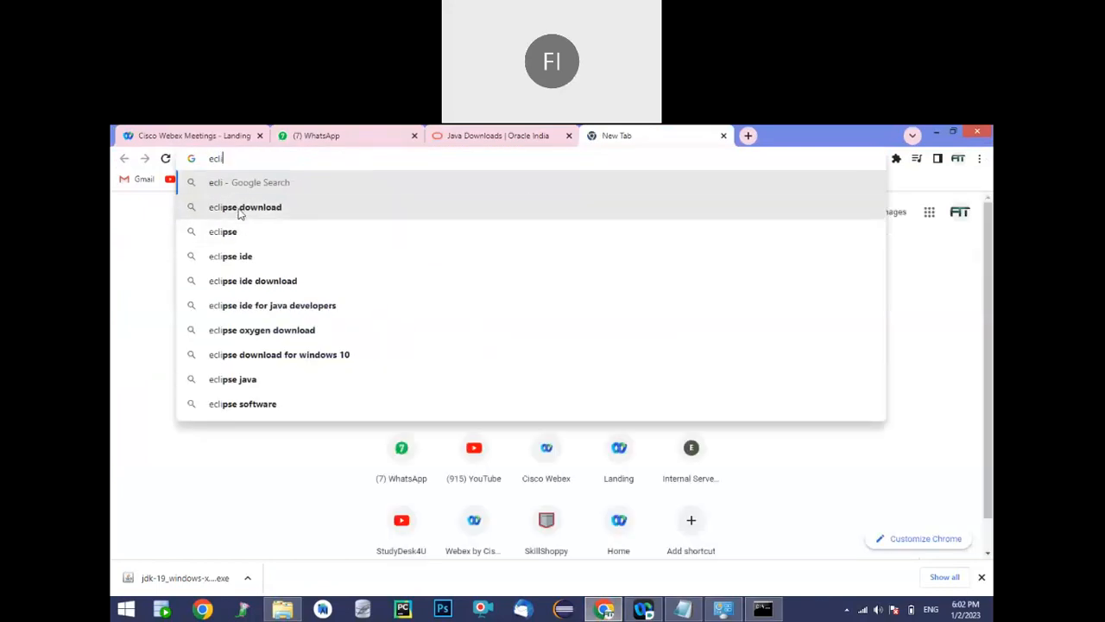
{"action": "left_click", "coordinate": [240, 208]}
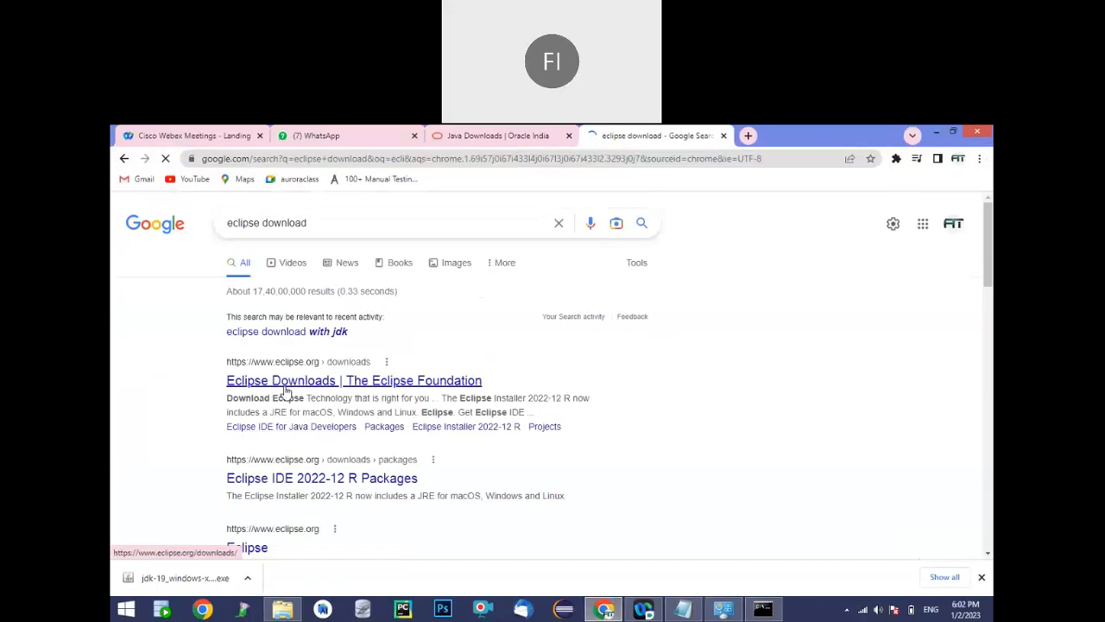
{"action": "left_click", "coordinate": [284, 388]}
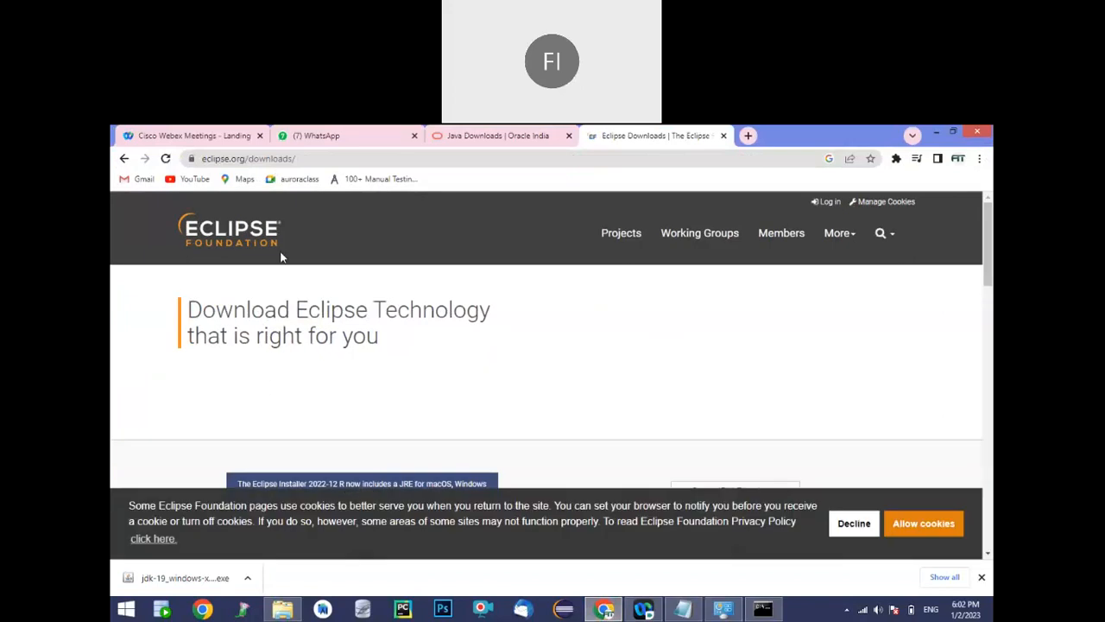
{"action": "left_click", "coordinate": [124, 159]}
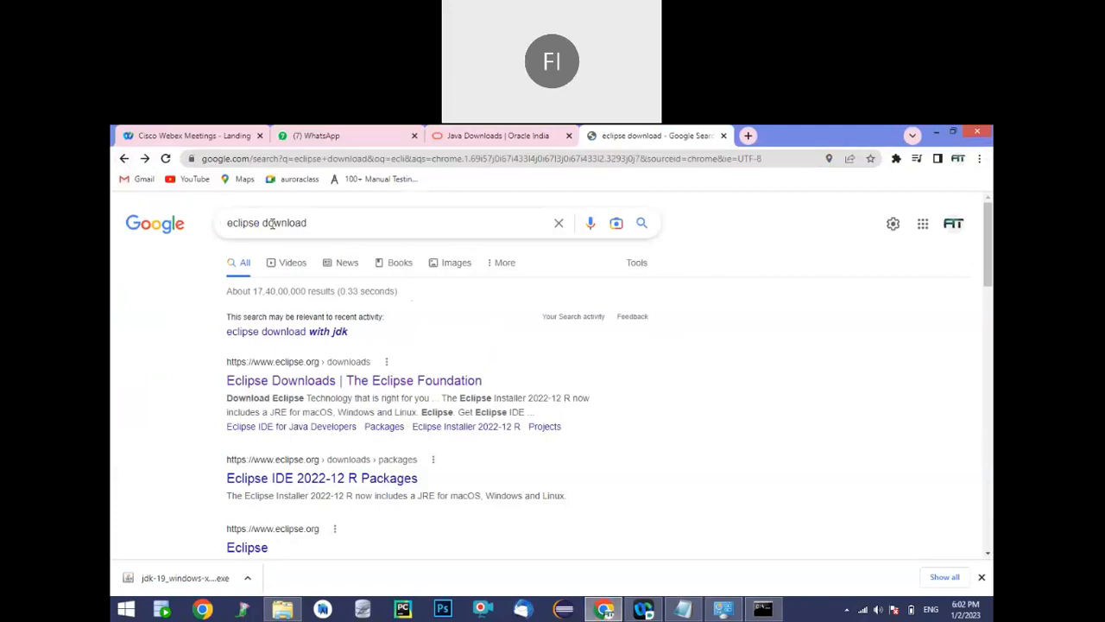
{"action": "left_click", "coordinate": [352, 384]}
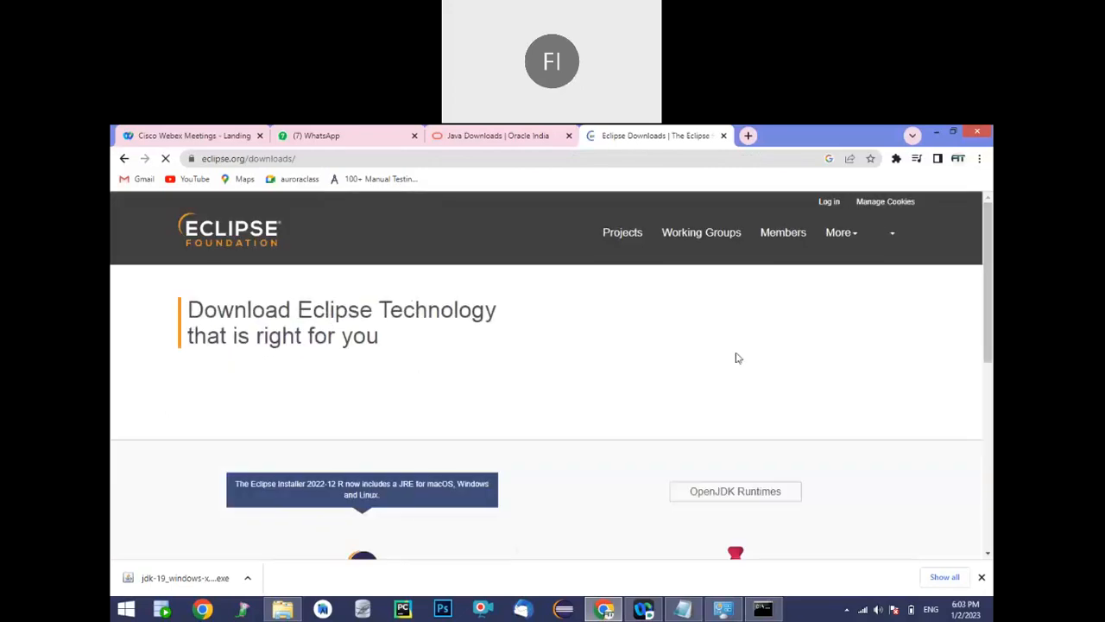
Open the Download Packages page for Eclipse IDE 2022-12
{"action": "scroll", "coordinate": [991, 271], "scroll_direction": "down", "scroll_amount": 2}
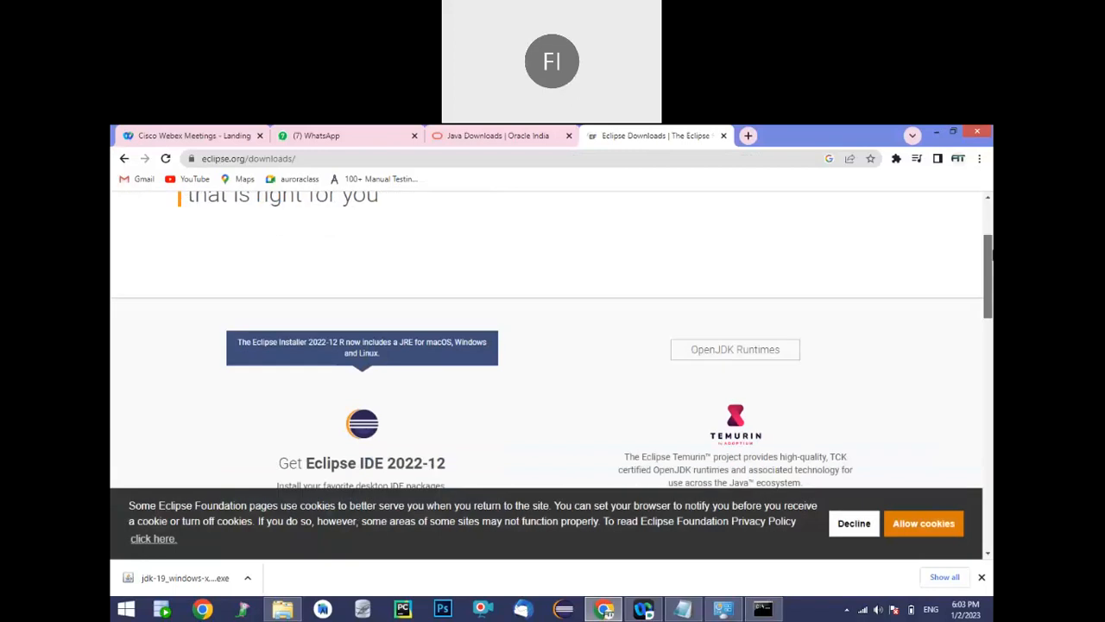
{"action": "scroll", "coordinate": [991, 271], "scroll_direction": "up", "scroll_amount": 2}
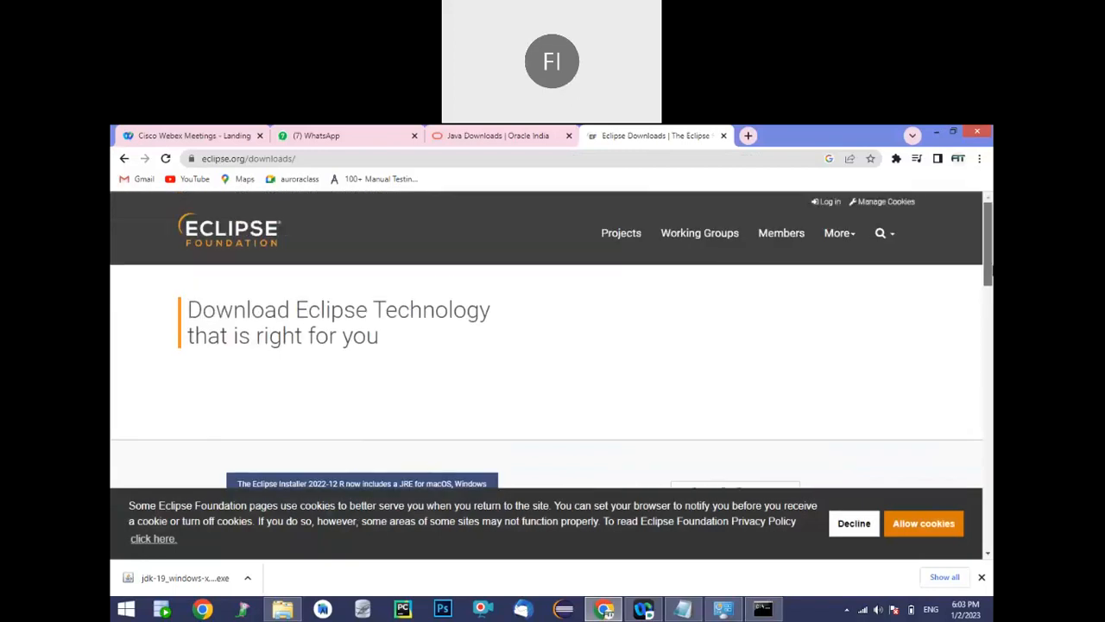
{"action": "scroll", "coordinate": [991, 271], "scroll_direction": "down", "scroll_amount": 3}
{"action": "scroll", "coordinate": [751, 316], "scroll_direction": "down", "scroll_amount": 1}
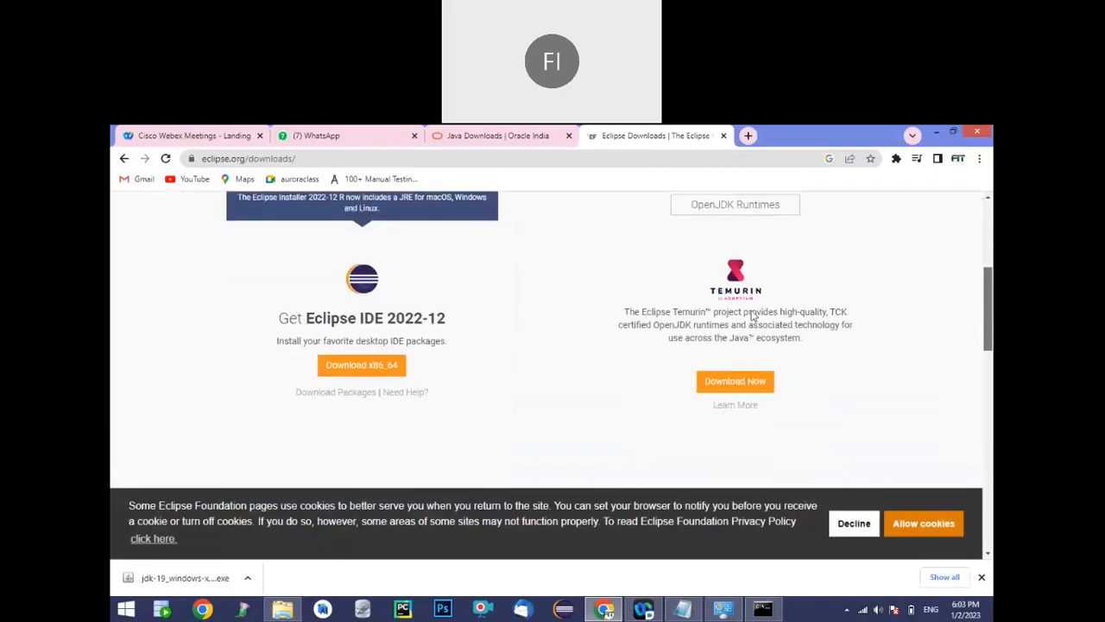
{"action": "scroll", "coordinate": [371, 336], "scroll_direction": "down", "scroll_amount": 1}
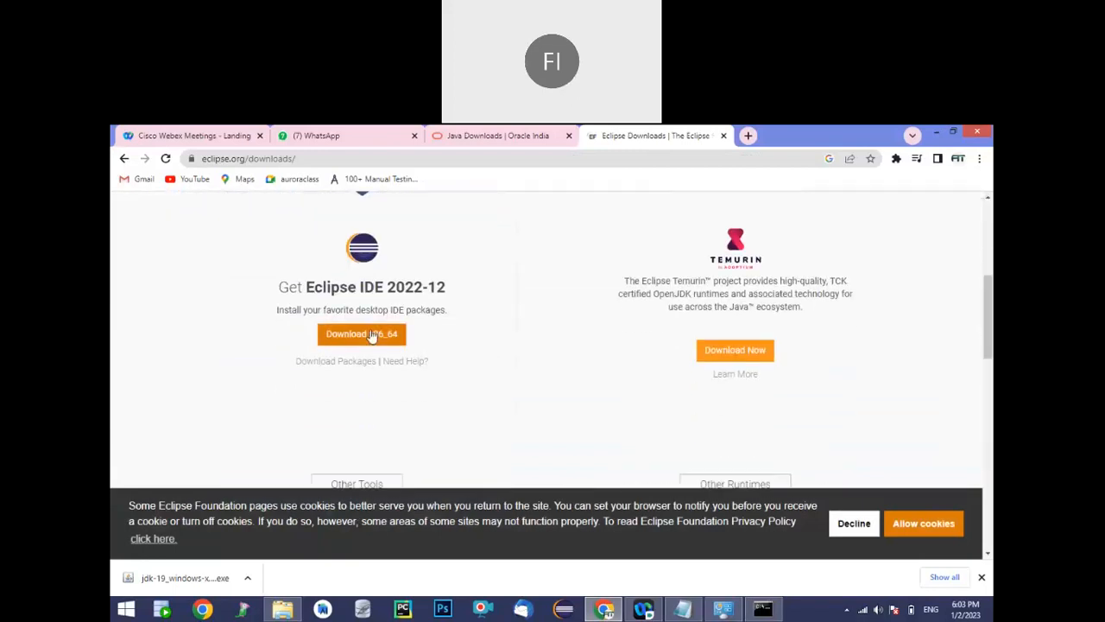
{"action": "left_click", "coordinate": [337, 363]}
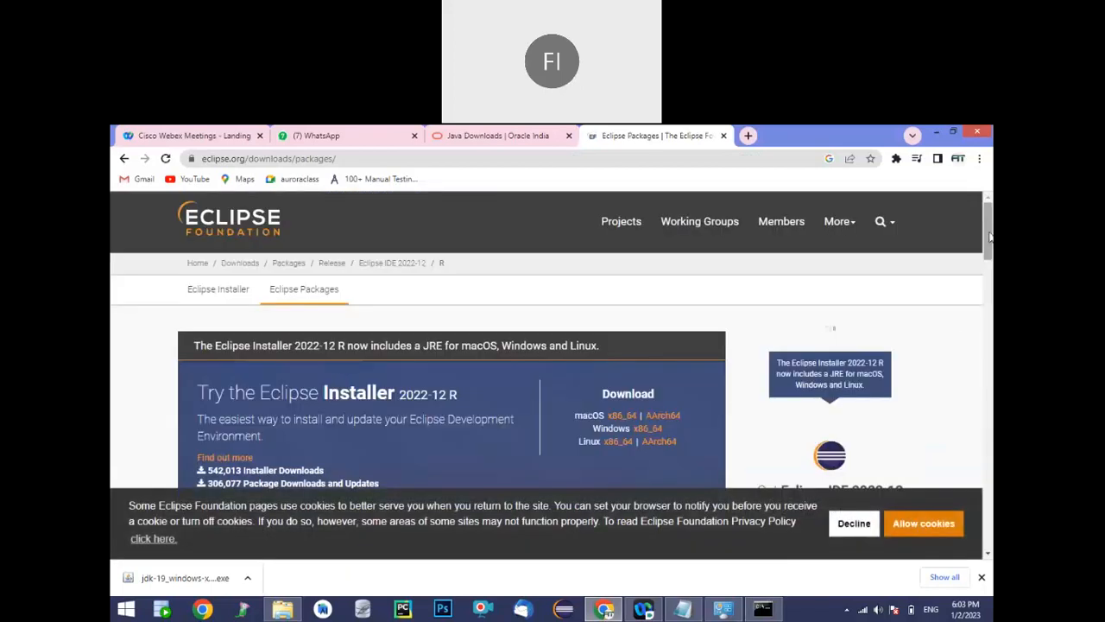
Download the Windows x86_64 package of Eclipse IDE for Enterprise Java and Web Developers, eclipse-jee-2022-12-R-win32-x86_64.zip
{"action": "scroll", "coordinate": [826, 328], "scroll_direction": "down", "scroll_amount": 3}
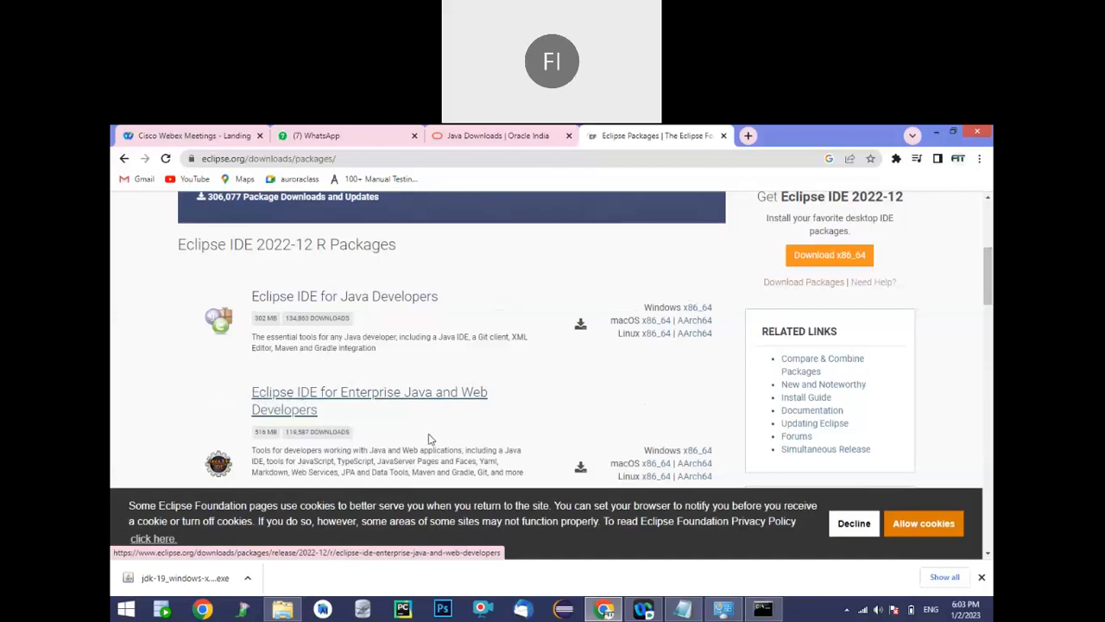
{"action": "left_click", "coordinate": [690, 453]}
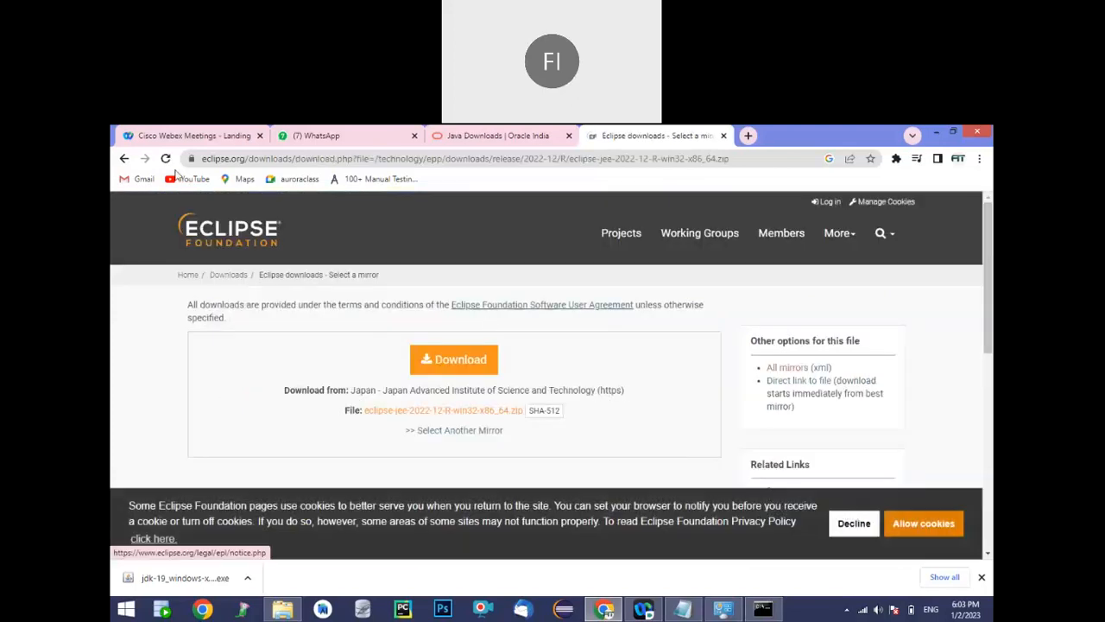
{"action": "left_click", "coordinate": [123, 159]}
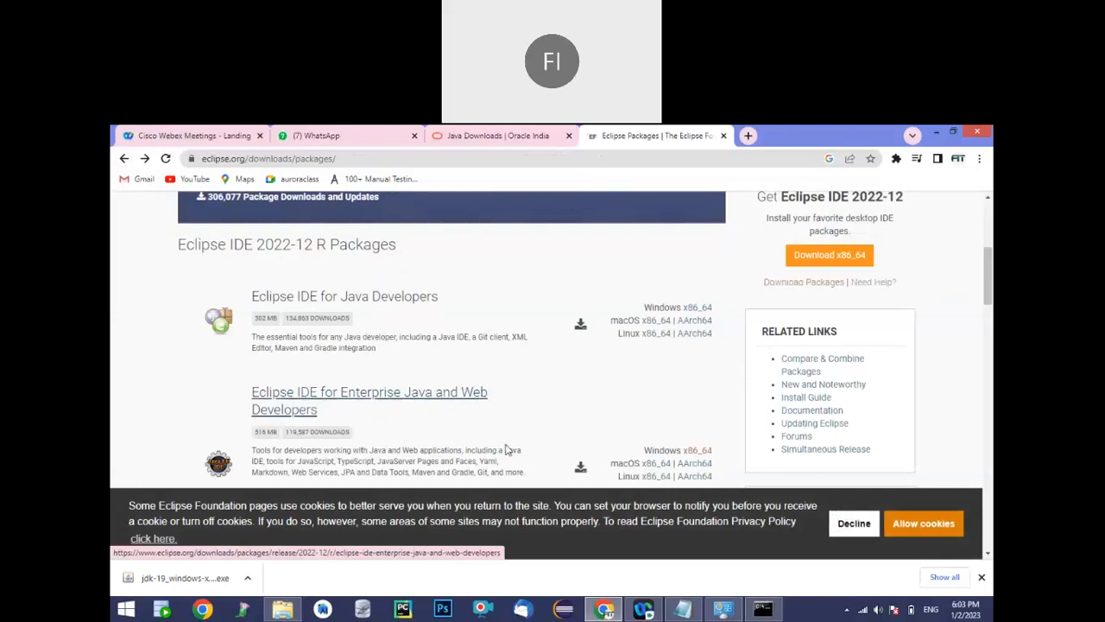
{"action": "left_click", "coordinate": [691, 452]}
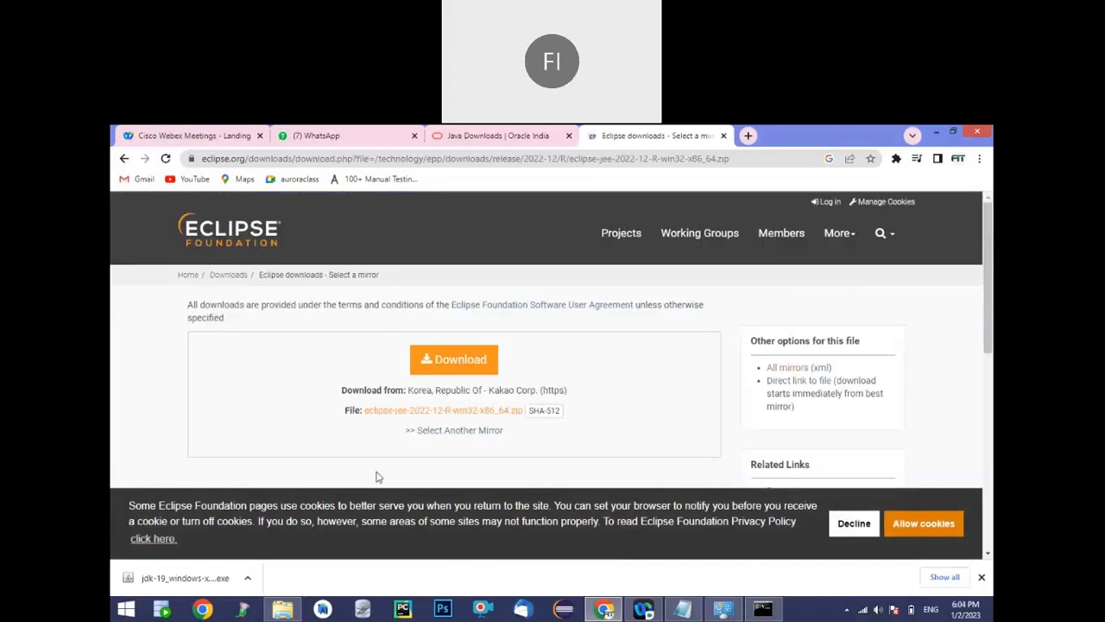
{"action": "left_click", "coordinate": [466, 369]}
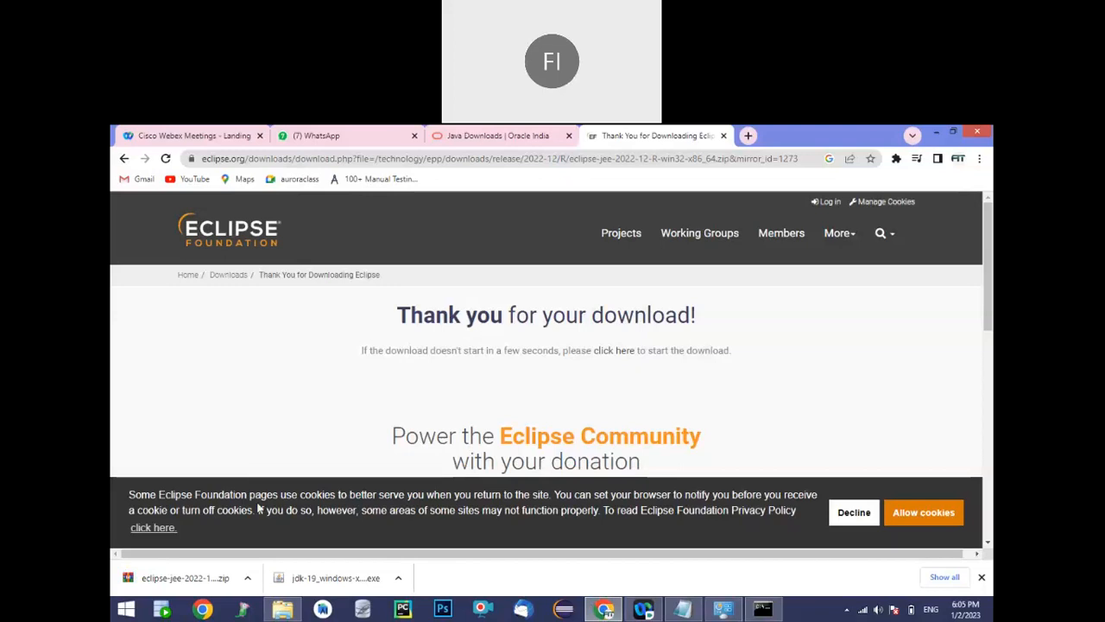
Show the downloaded Eclipse zip in its folder and extract it to eclipse-jee-2022-12-R-win32-x86_64\
{"action": "left_click", "coordinate": [682, 607]}
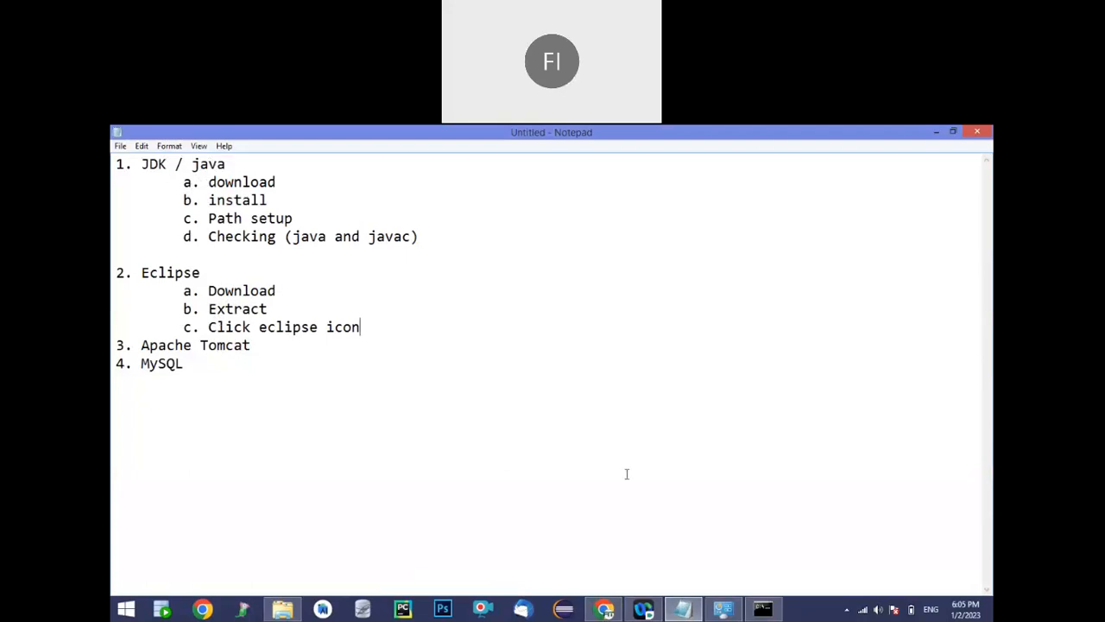
{"action": "left_click", "coordinate": [604, 608]}
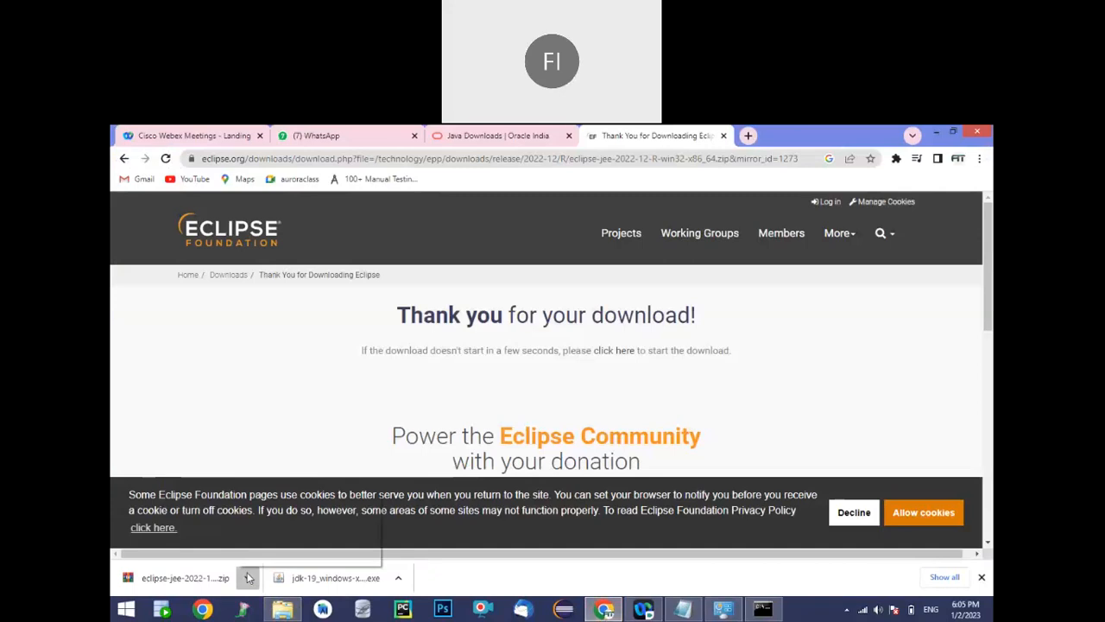
{"action": "left_click", "coordinate": [248, 578]}
{"action": "left_click", "coordinate": [279, 539]}
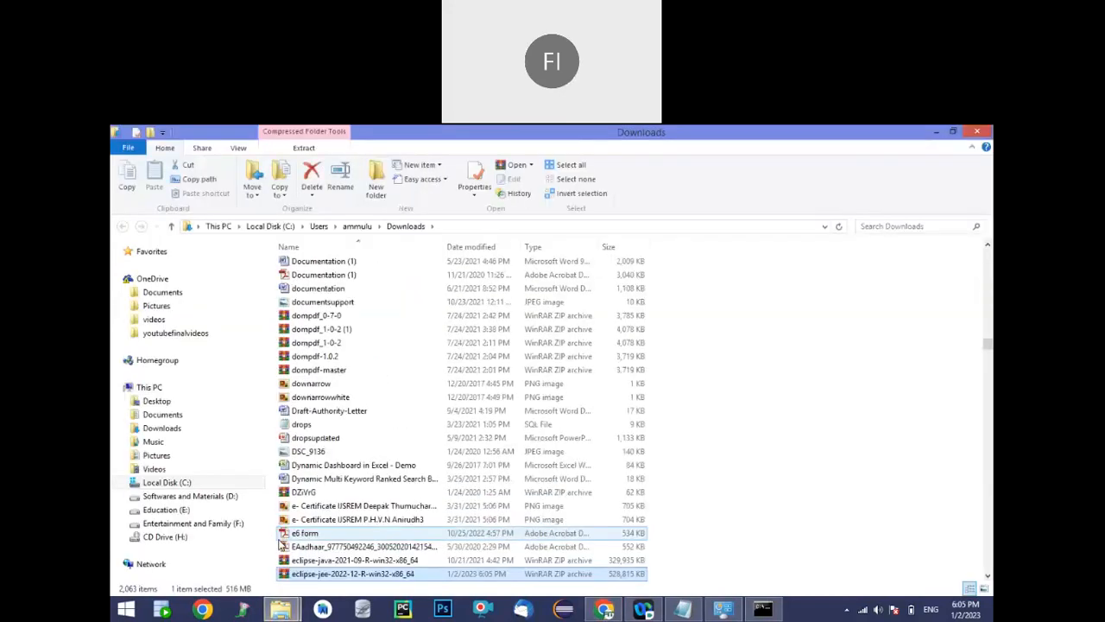
{"action": "right_click", "coordinate": [312, 577]}
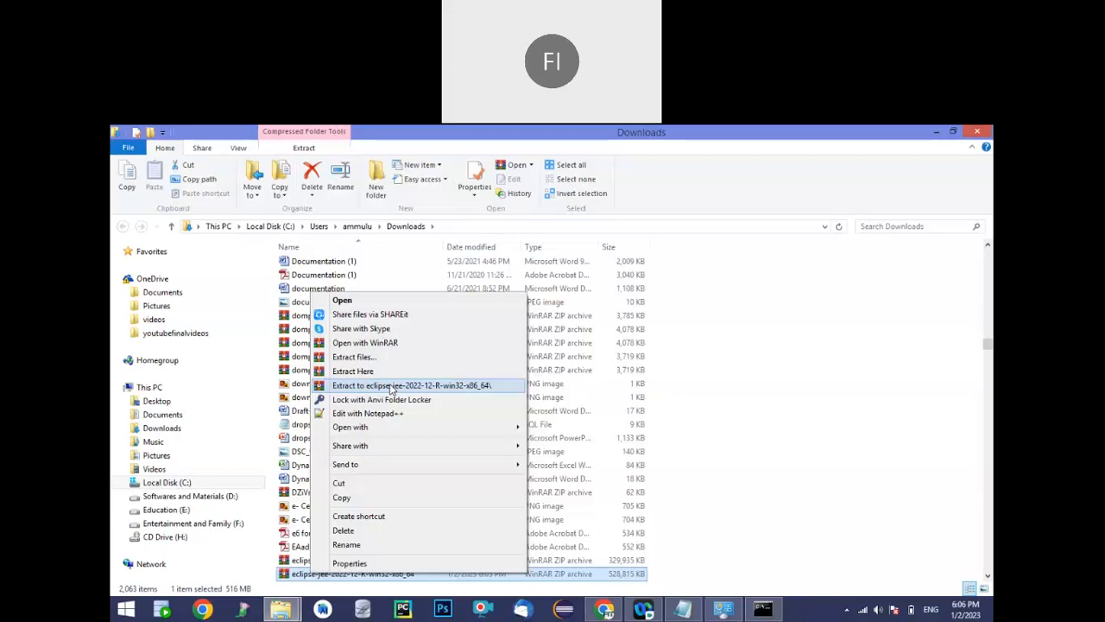
{"action": "left_click", "coordinate": [390, 385]}
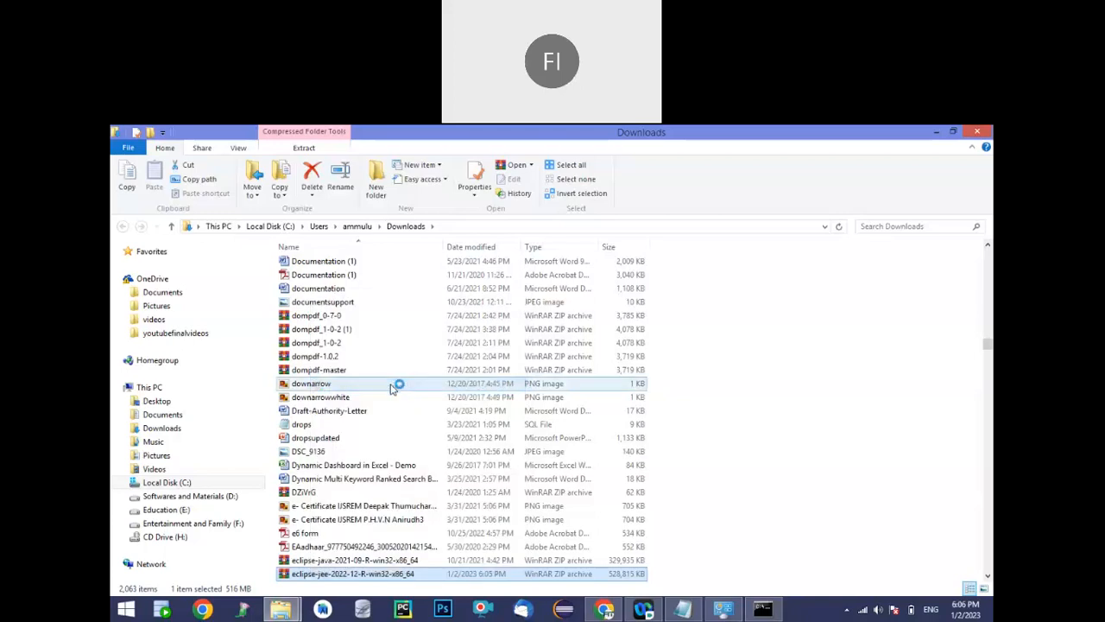
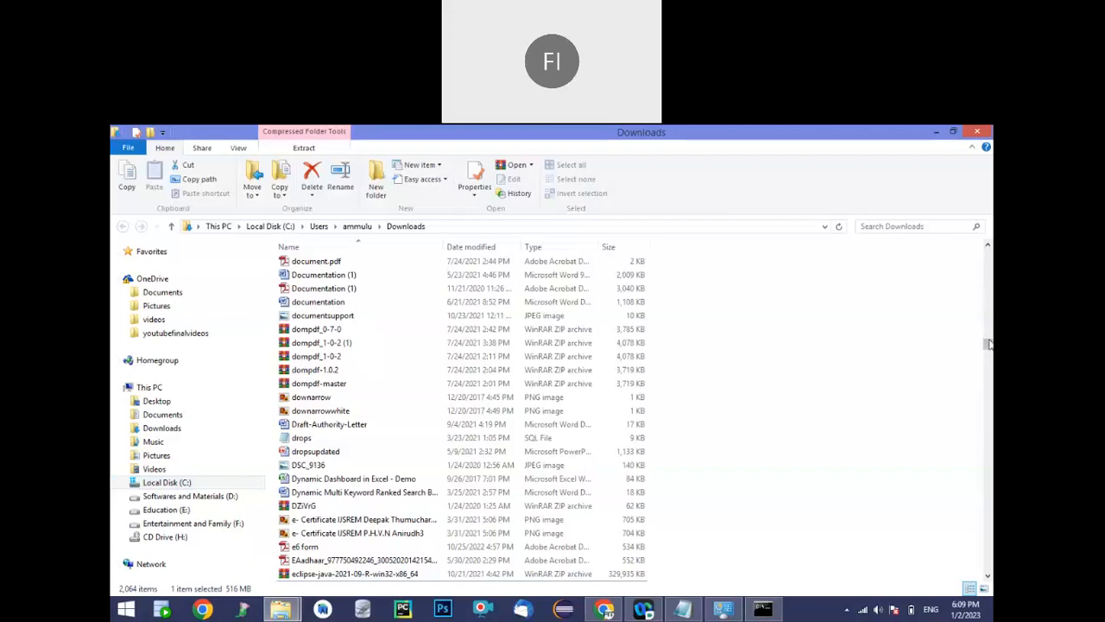
Look through the Downloads folder for the extracted eclipse-jee-2022-12-R-win32-x86_64 folder
{"action": "left_click_drag", "start_coordinate": [989, 342], "coordinate": [991, 242]}
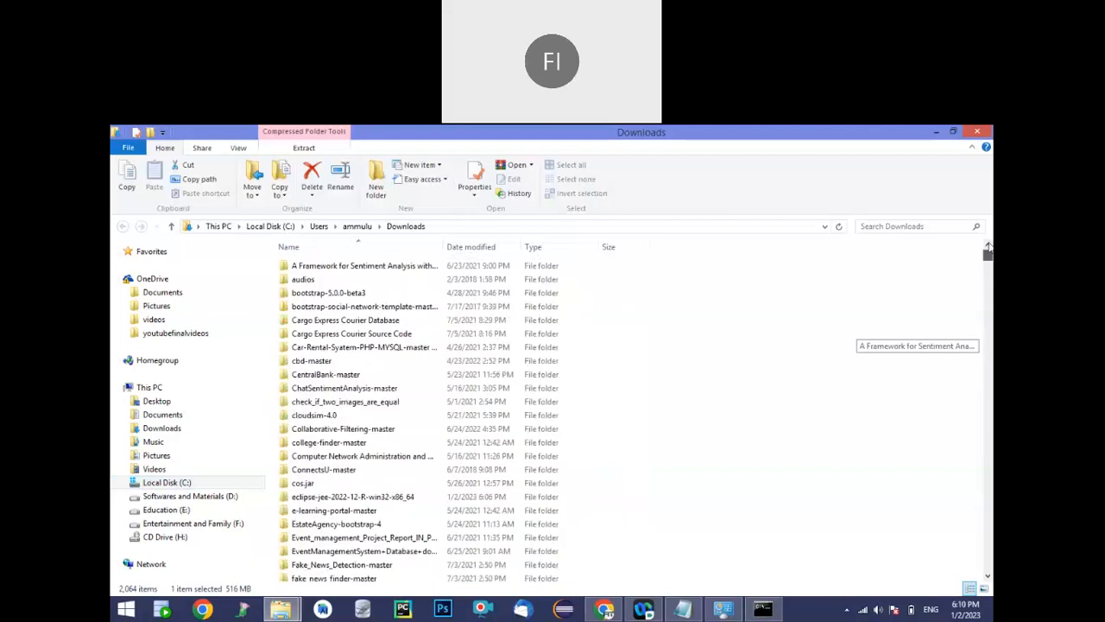
{"action": "left_click", "coordinate": [990, 350]}
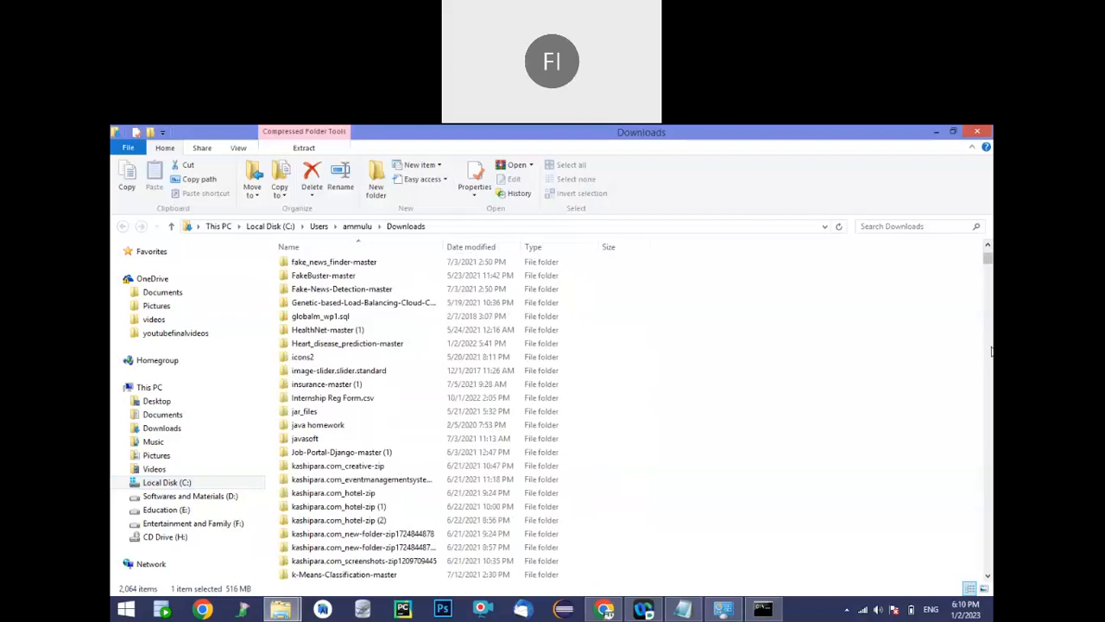
{"action": "left_click", "coordinate": [989, 350]}
{"action": "left_click", "coordinate": [990, 350]}
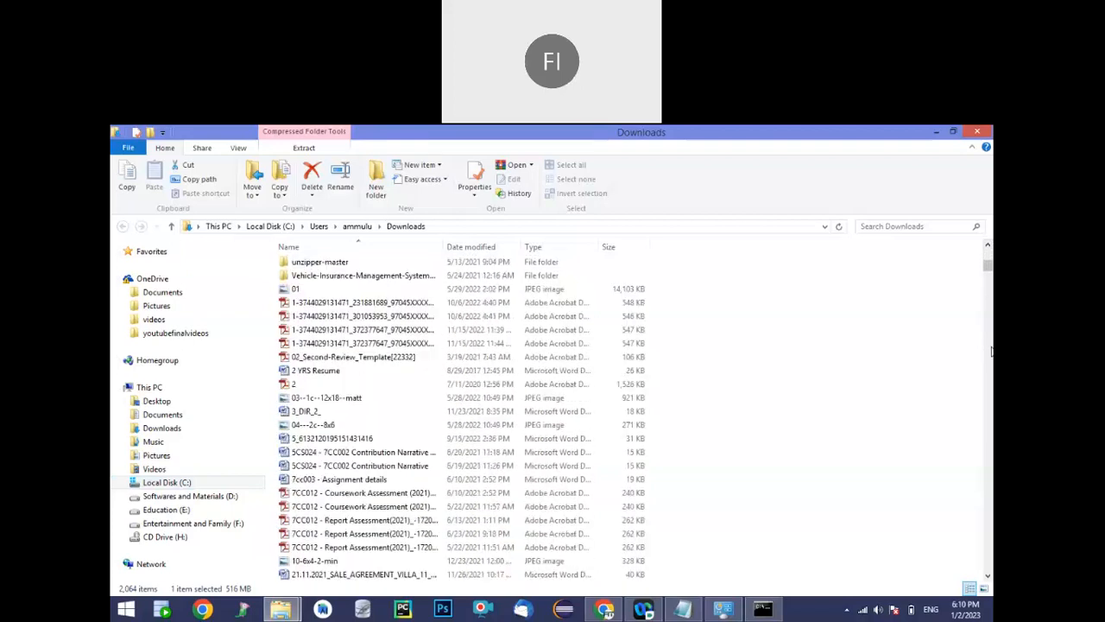
{"action": "left_click", "coordinate": [990, 350]}
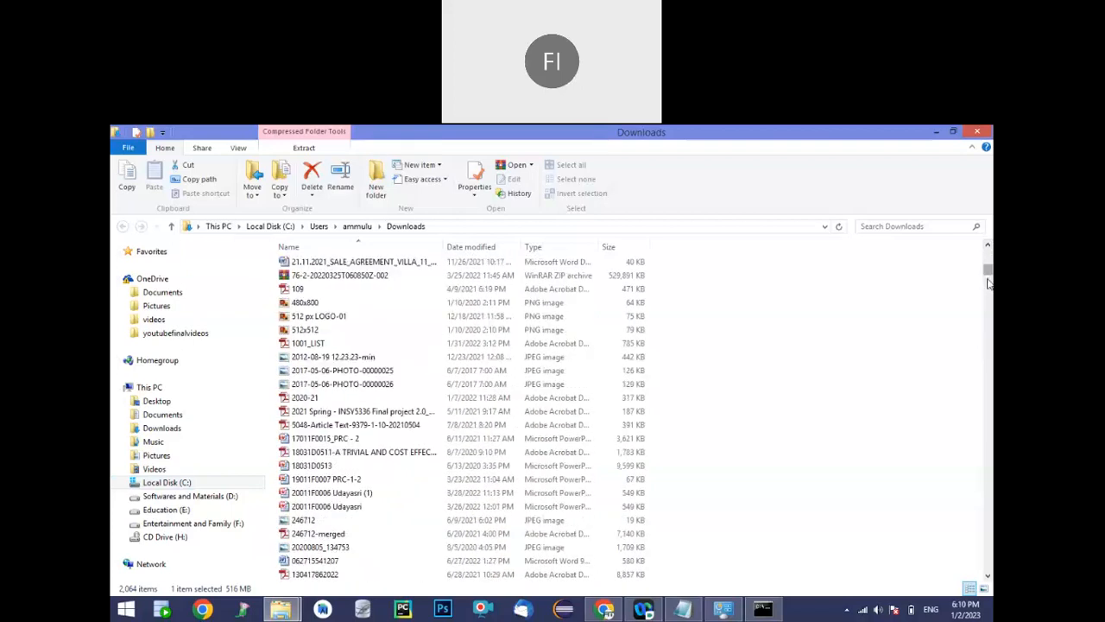
{"action": "left_click_drag", "start_coordinate": [990, 284], "coordinate": [985, 471]}
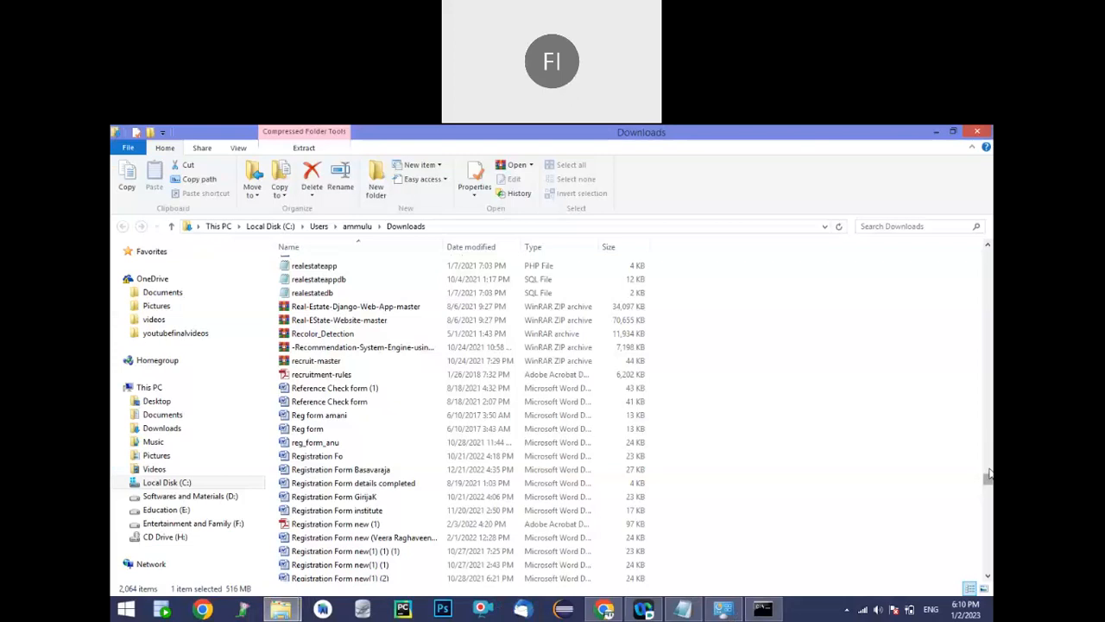
{"action": "left_click_drag", "start_coordinate": [990, 474], "coordinate": [987, 351]}
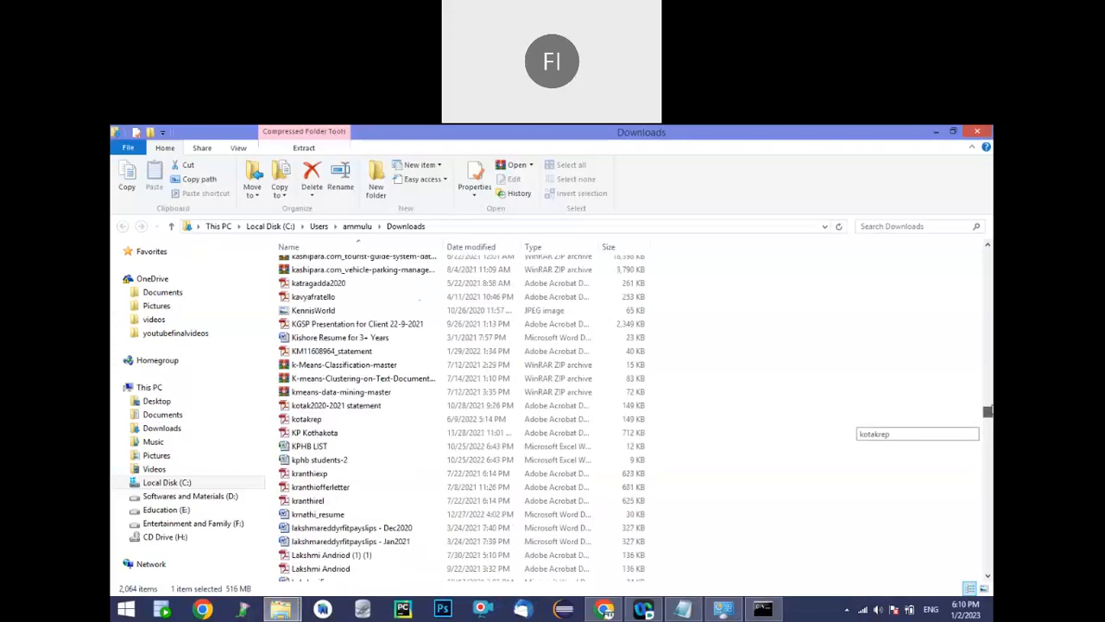
{"action": "left_click_drag", "start_coordinate": [989, 411], "coordinate": [989, 265]}
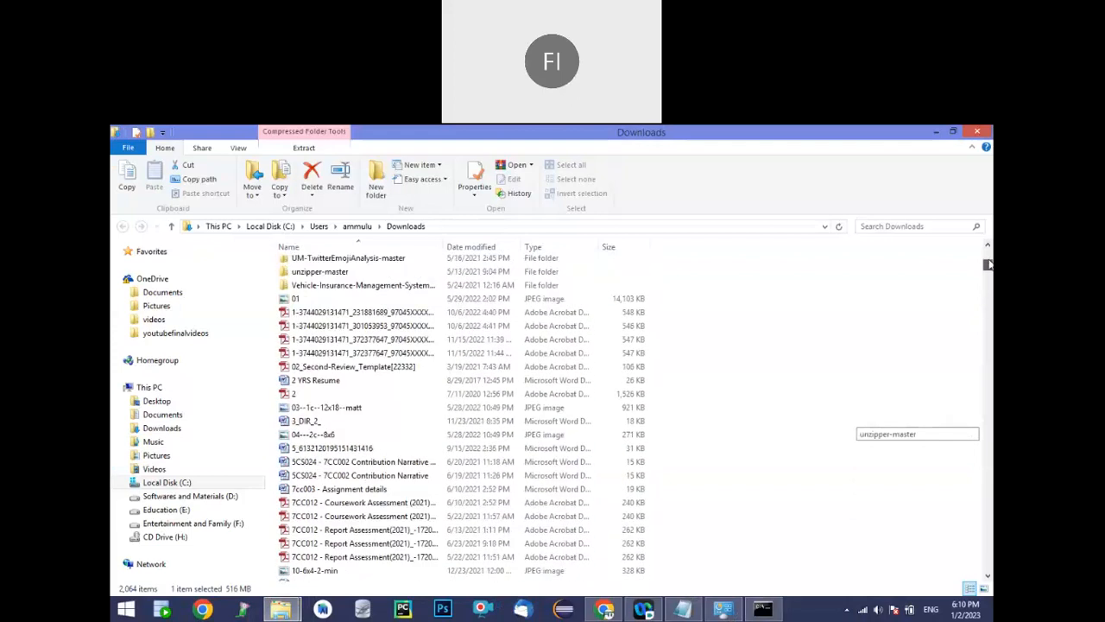
{"action": "left_click", "coordinate": [990, 306]}
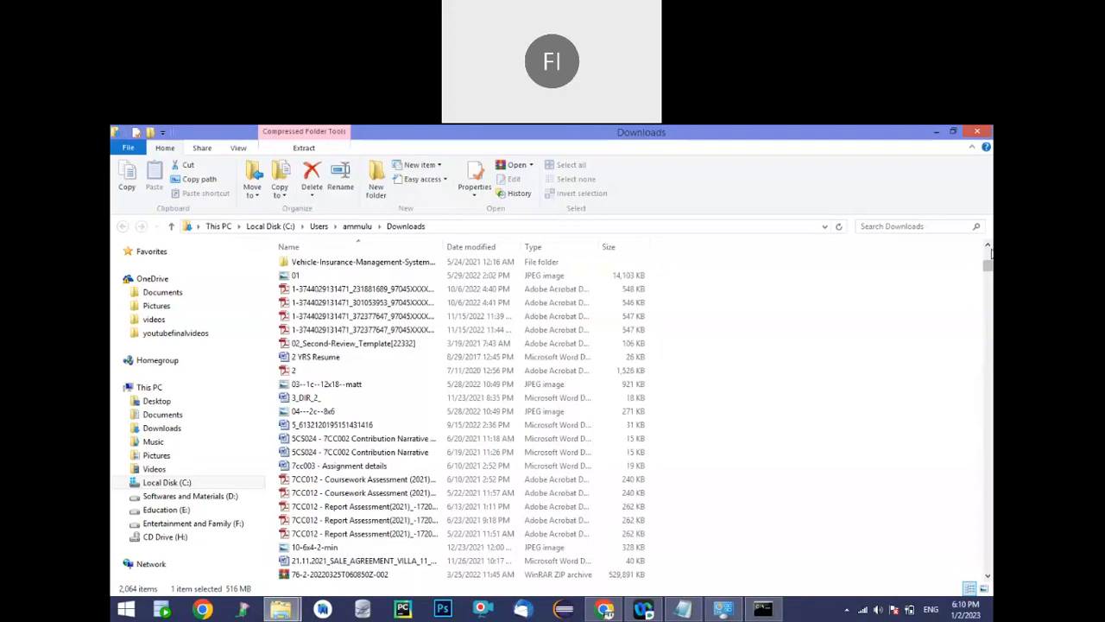
{"action": "left_click", "coordinate": [990, 253]}
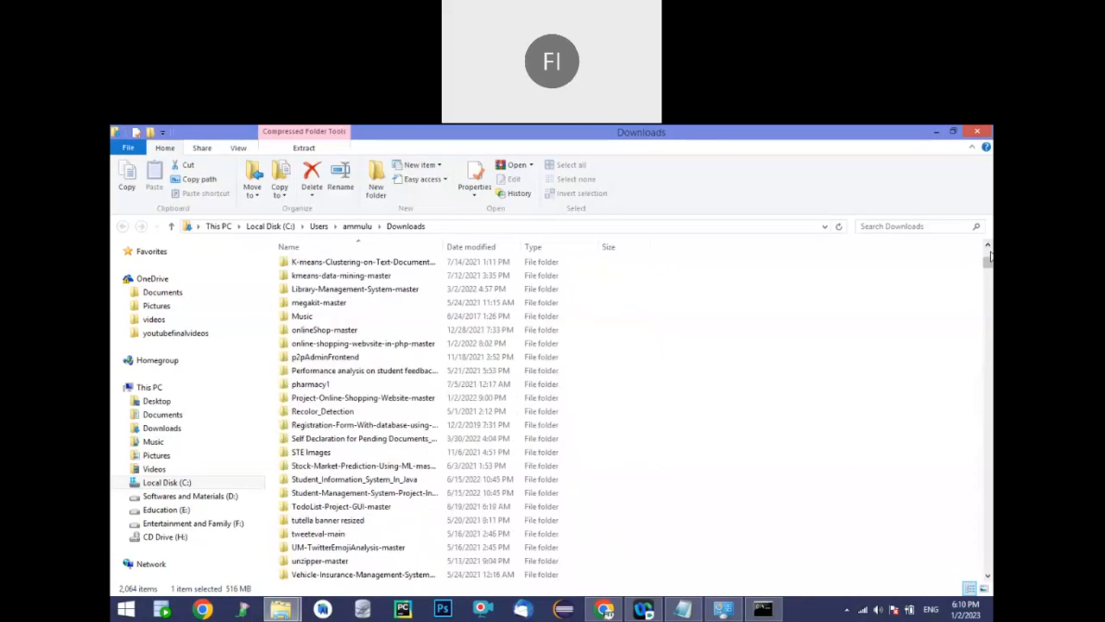
{"action": "left_click", "coordinate": [990, 253]}
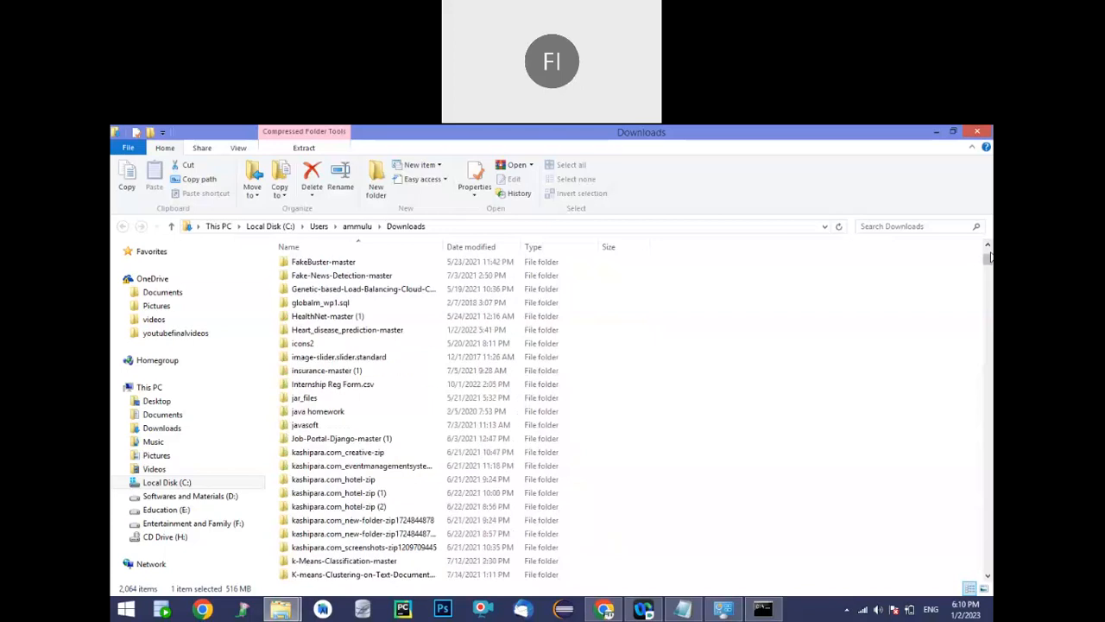
{"action": "left_click", "coordinate": [989, 253]}
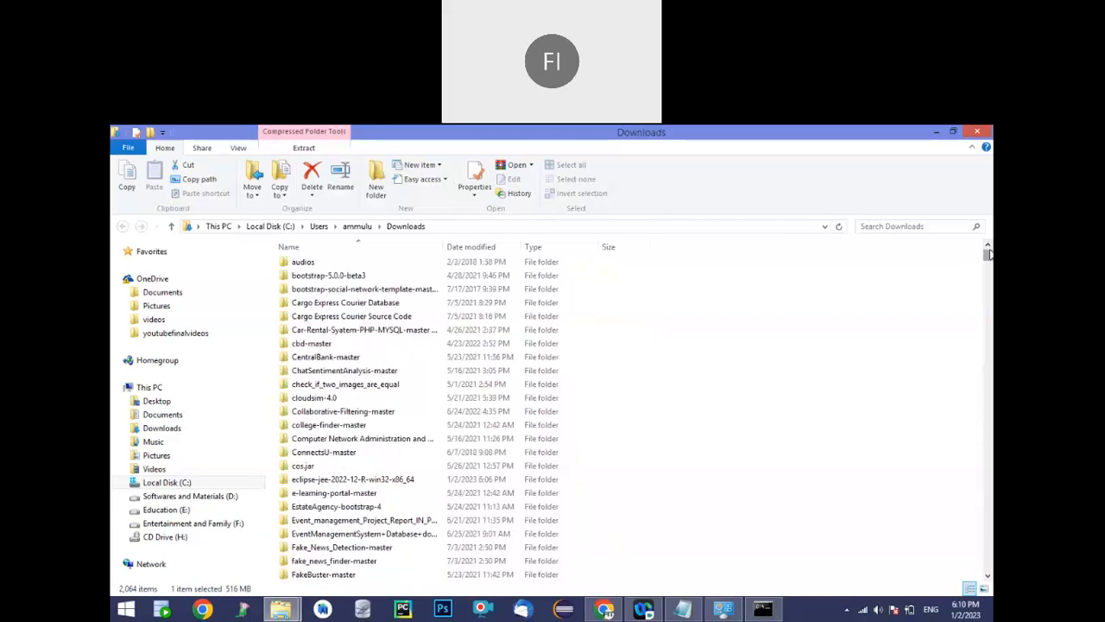
{"action": "left_click", "coordinate": [989, 251]}
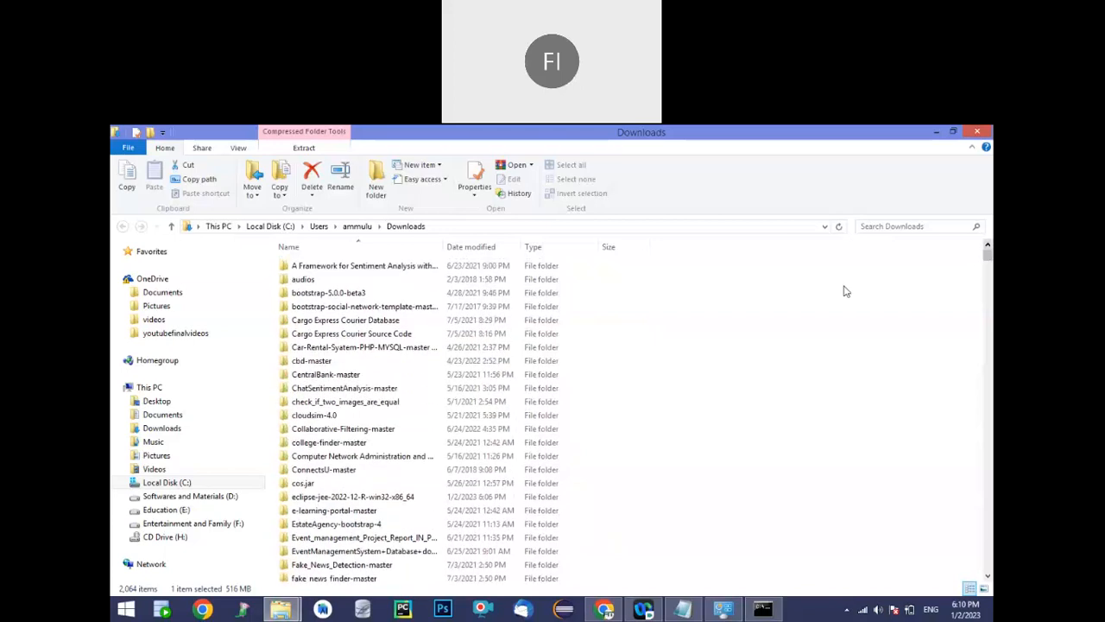
Open the eclipse subfolder of eclipse-jee-2022-12-R-win32-x86_64 in Downloads and start the eclipse application
{"action": "left_click", "coordinate": [307, 268]}
{"action": "key", "text": "e"}
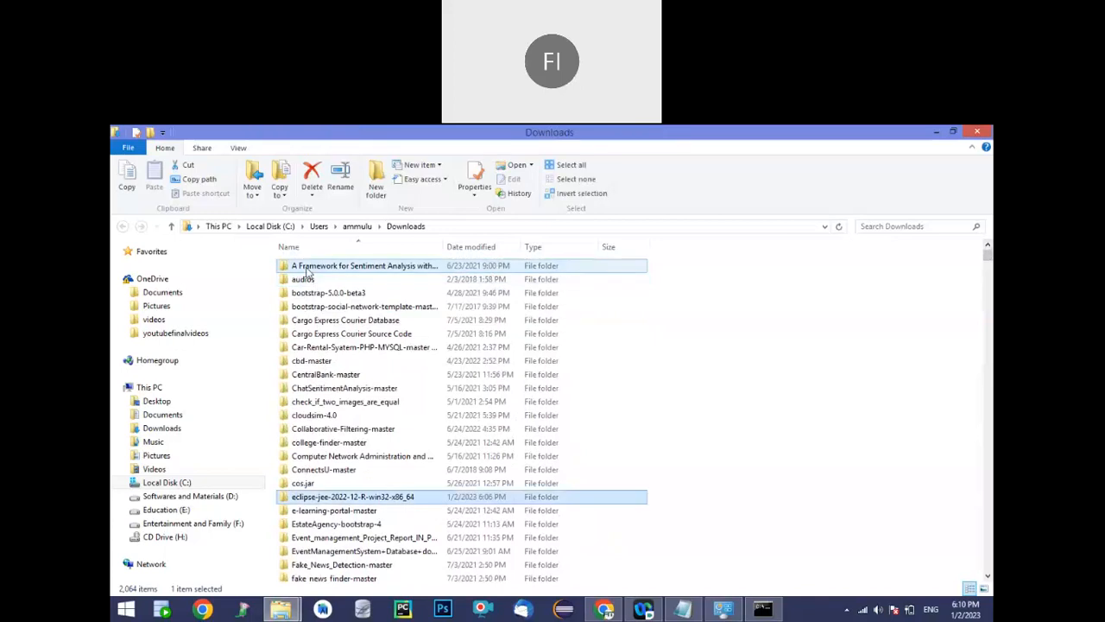
{"action": "key", "text": "e"}
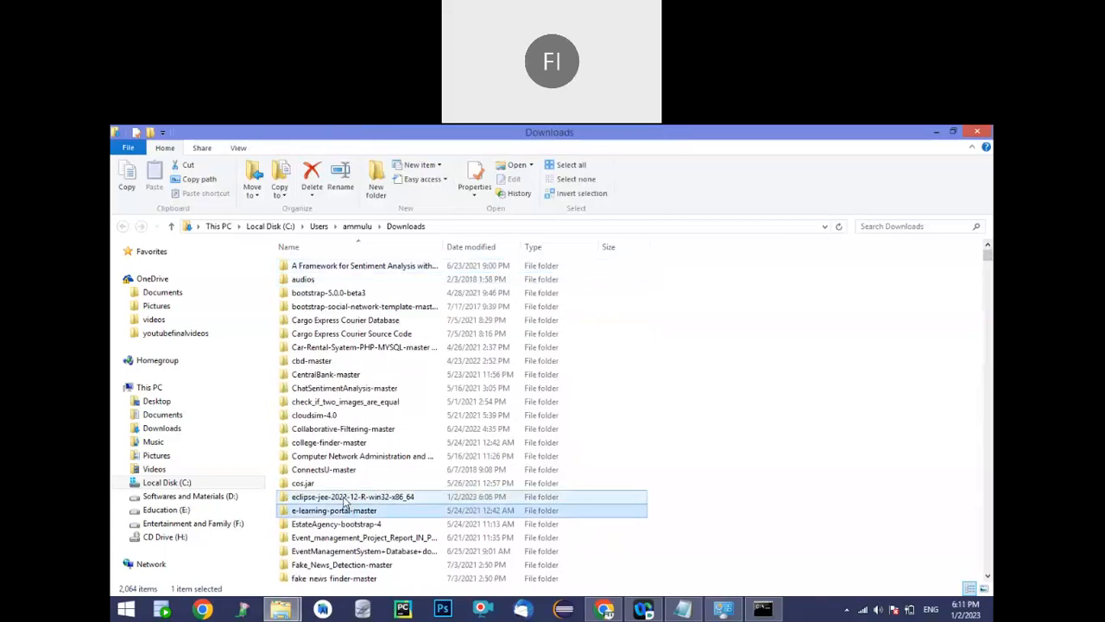
{"action": "double_click", "coordinate": [345, 501]}
{"action": "left_click", "coordinate": [301, 268]}
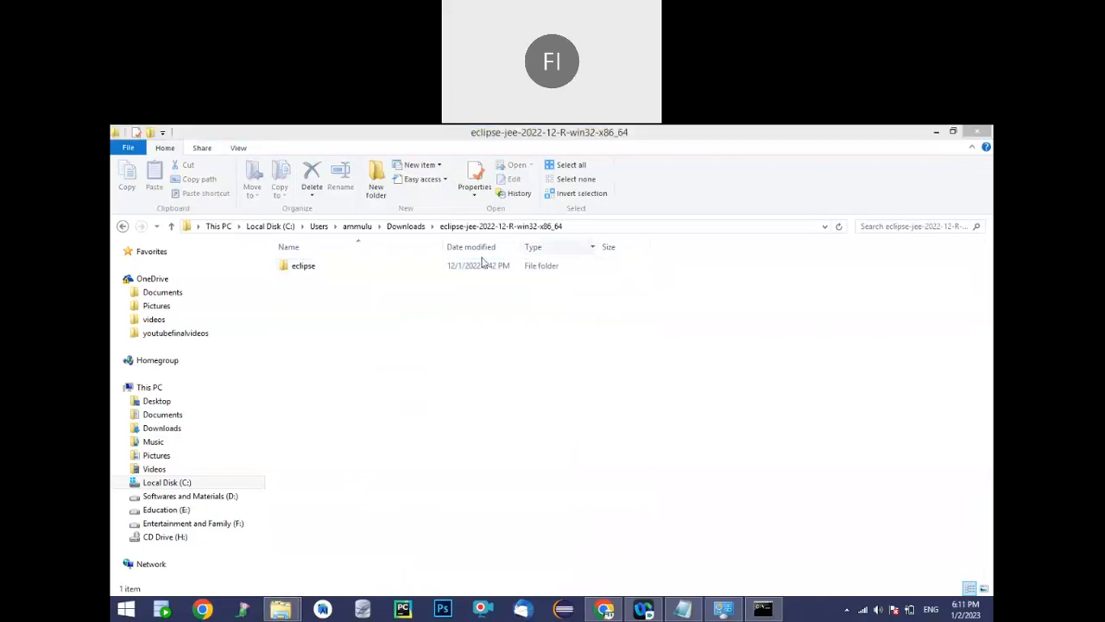
{"action": "left_click", "coordinate": [305, 271]}
{"action": "double_click", "coordinate": [305, 269]}
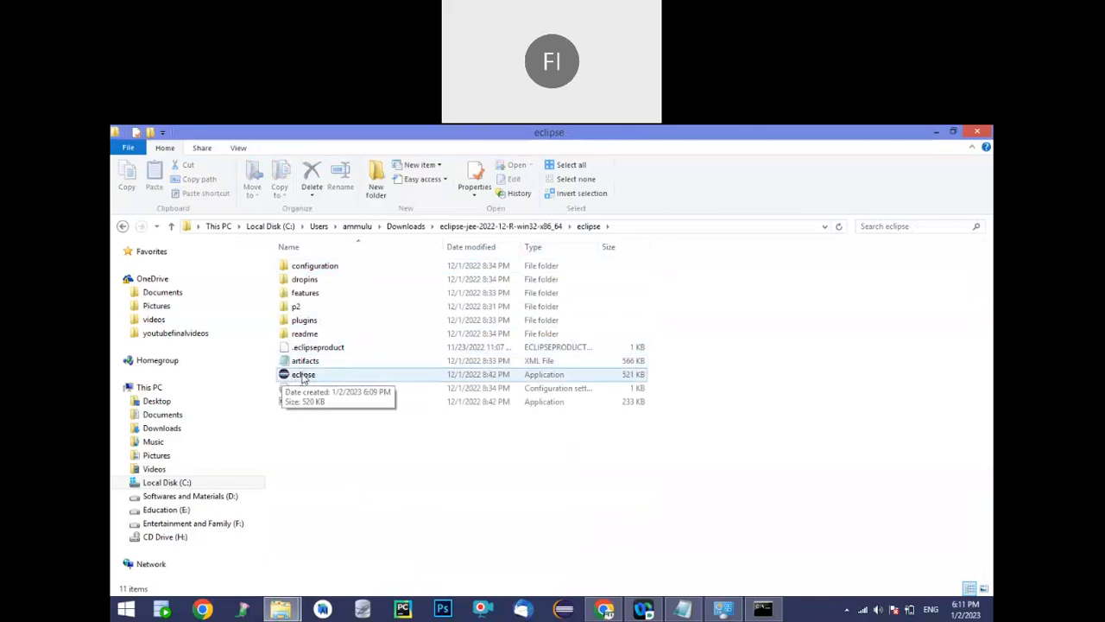
{"action": "double_click", "coordinate": [303, 377]}
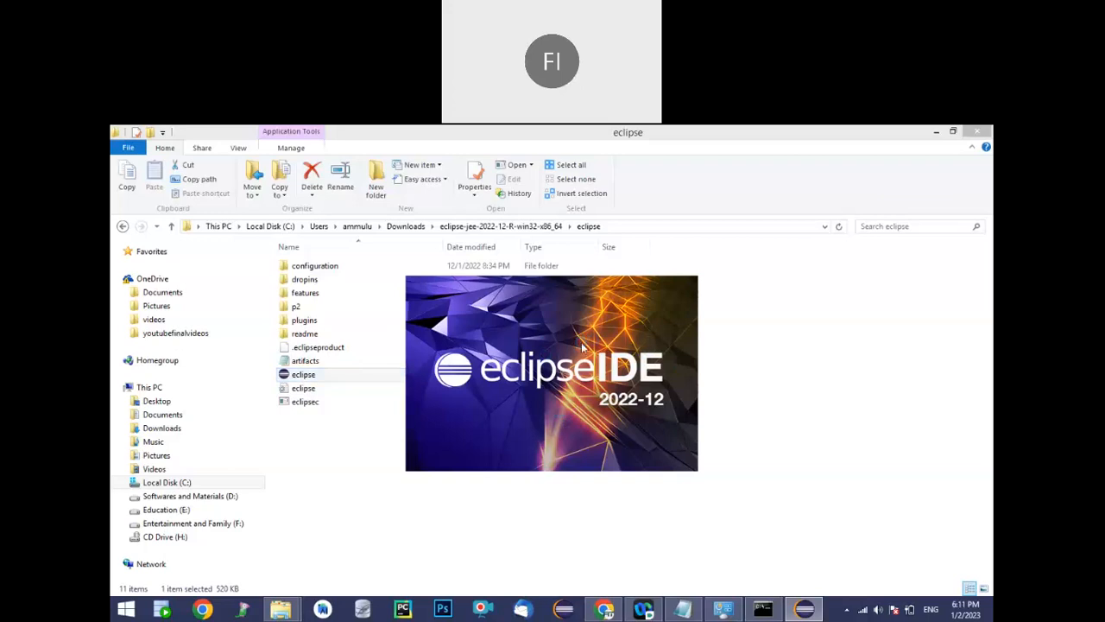
Minimize the File Explorer and Command Prompt windows while Eclipse starts
{"action": "right_click", "coordinate": [812, 613]}
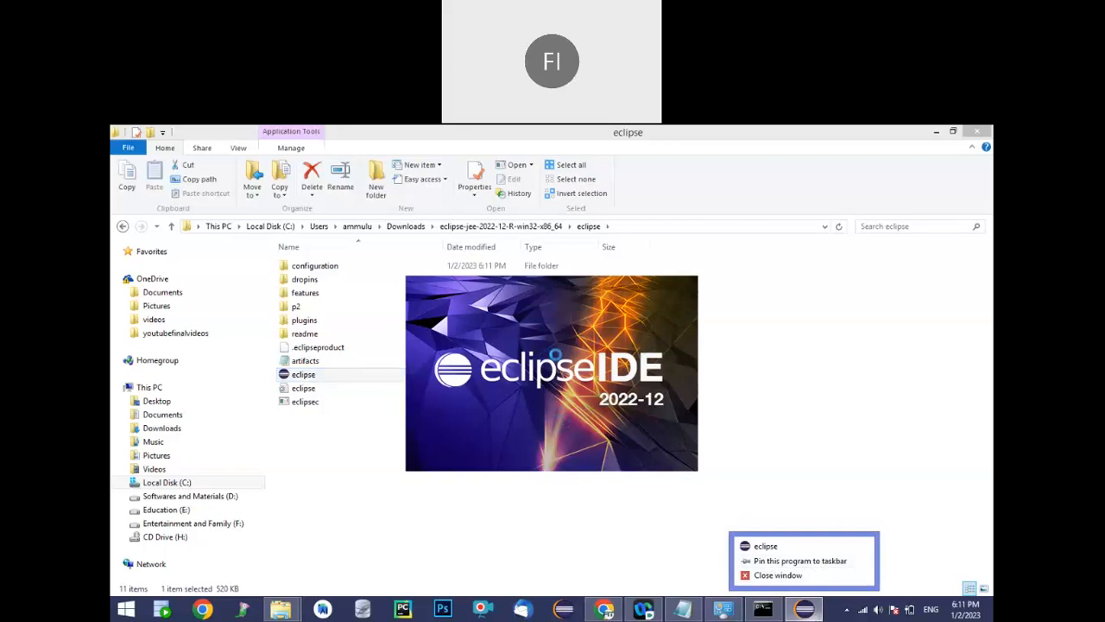
{"action": "left_click", "coordinate": [450, 525]}
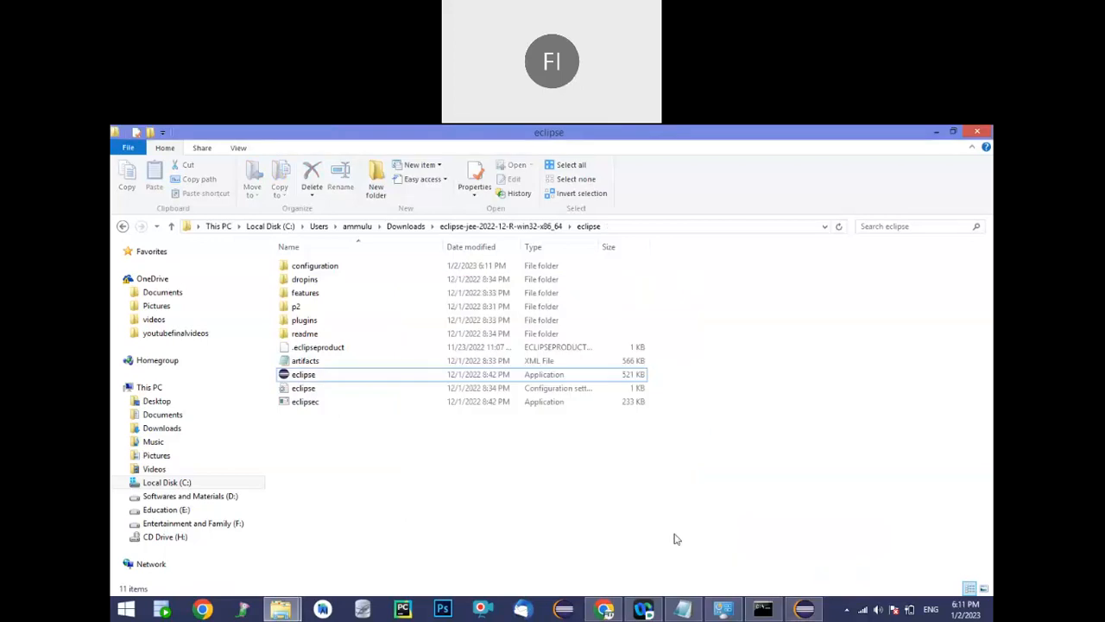
{"action": "left_click", "coordinate": [939, 134]}
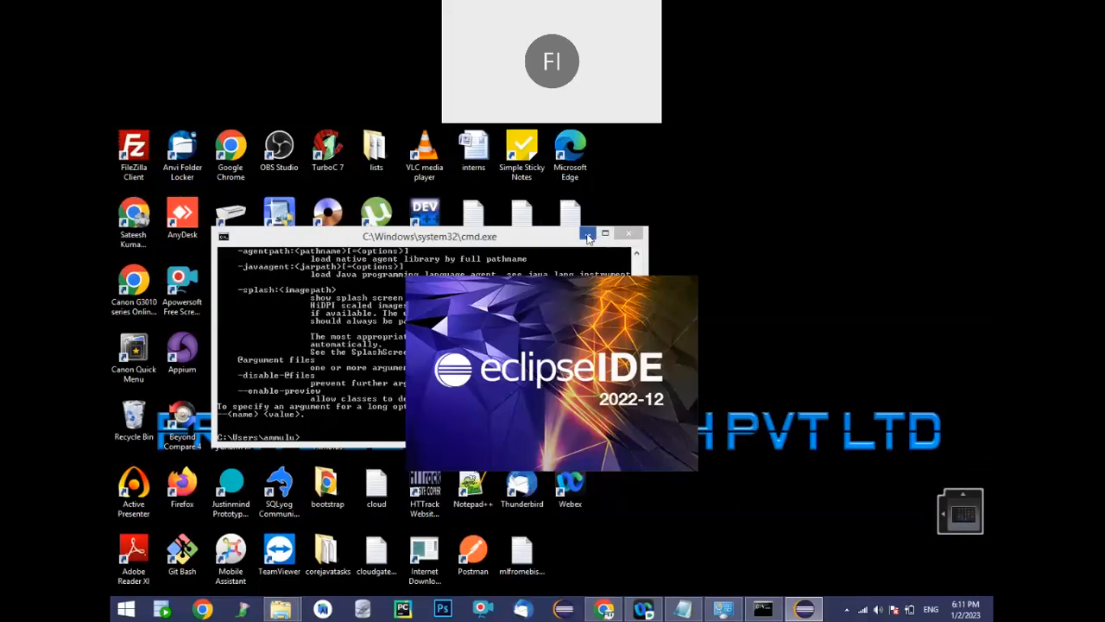
{"action": "left_click", "coordinate": [587, 235]}
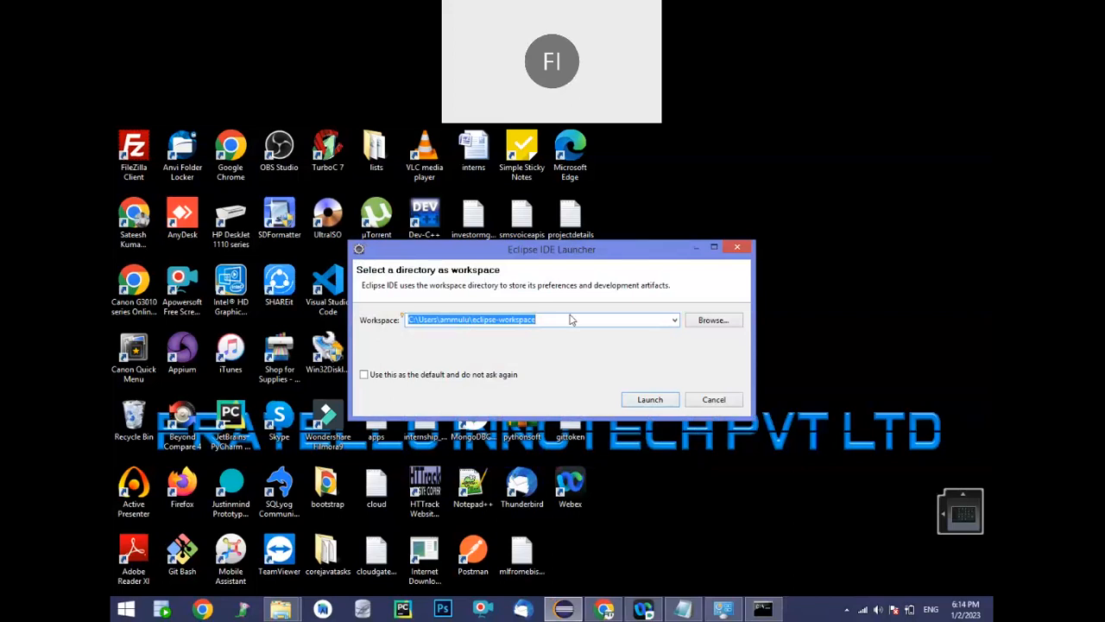
Browse for a workspace directory in the Eclipse launcher and go to the Education (E:) drive
{"action": "left_click", "coordinate": [678, 320]}
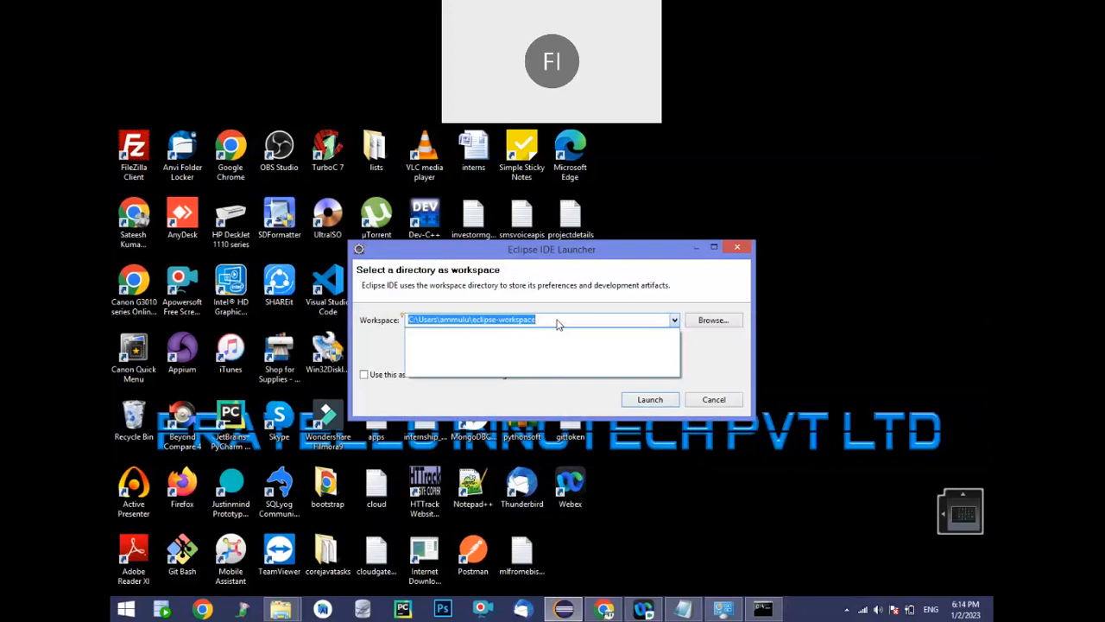
{"action": "left_click", "coordinate": [707, 323]}
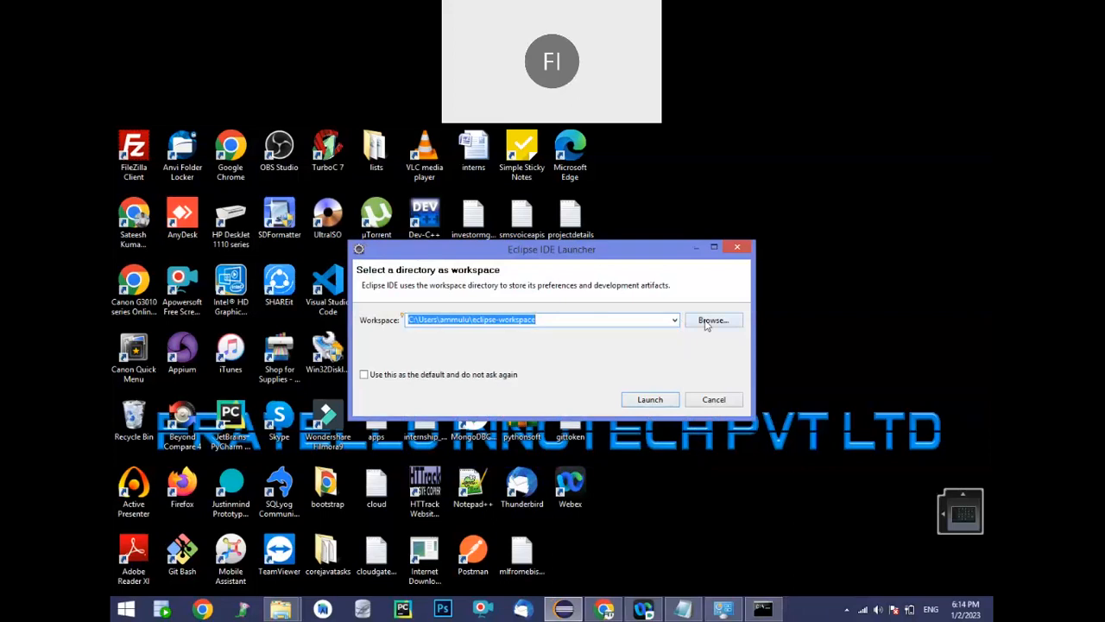
{"action": "left_click", "coordinate": [705, 321]}
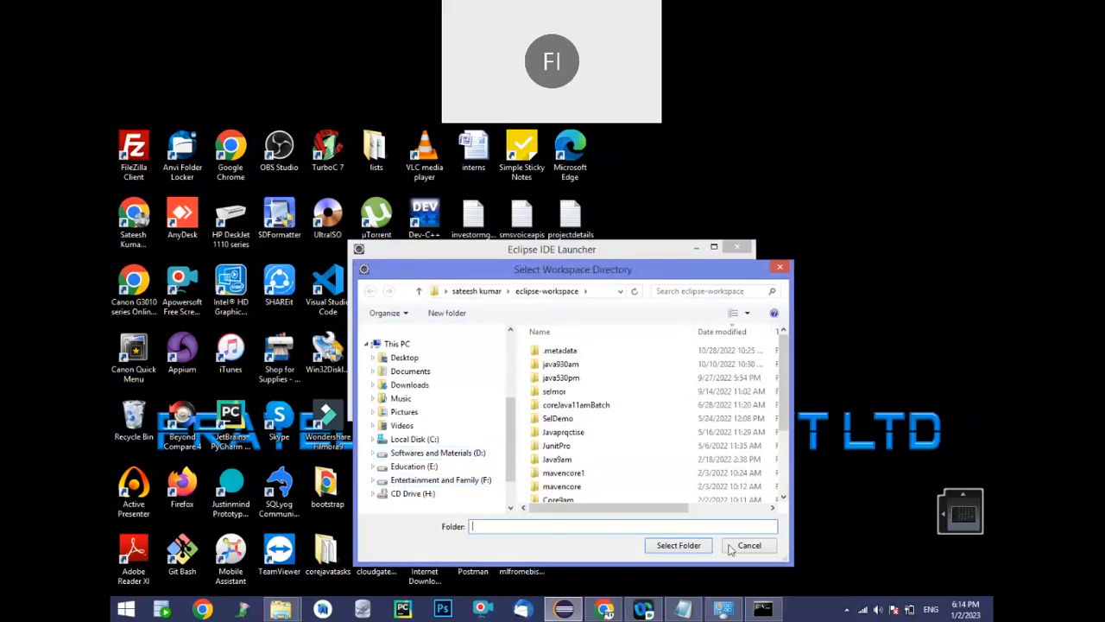
{"action": "left_click", "coordinate": [415, 466]}
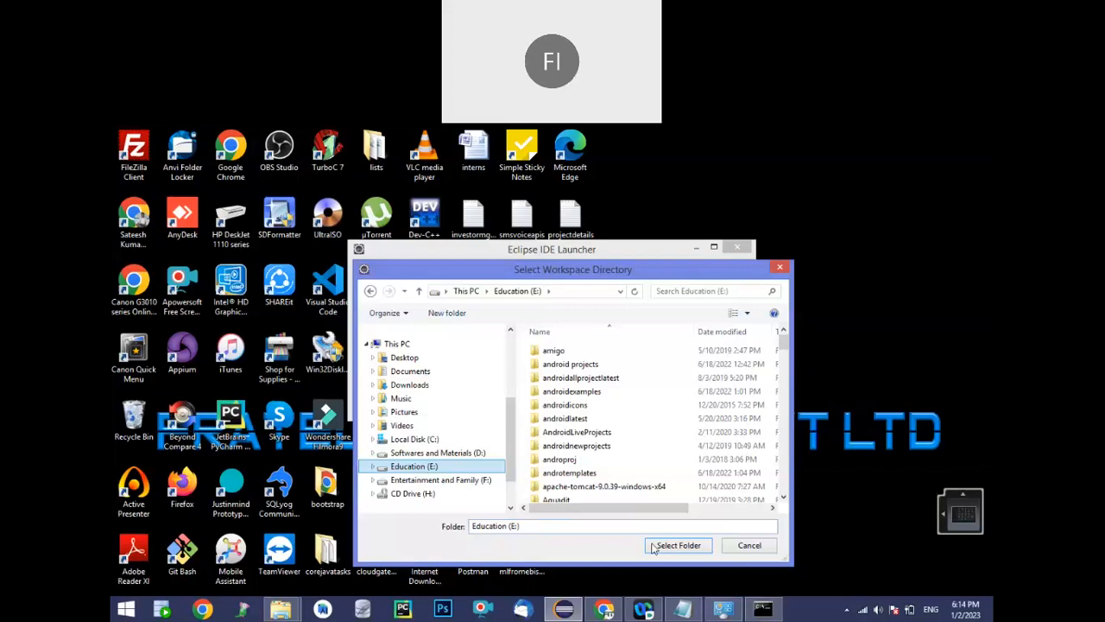
{"action": "left_click", "coordinate": [583, 449]}
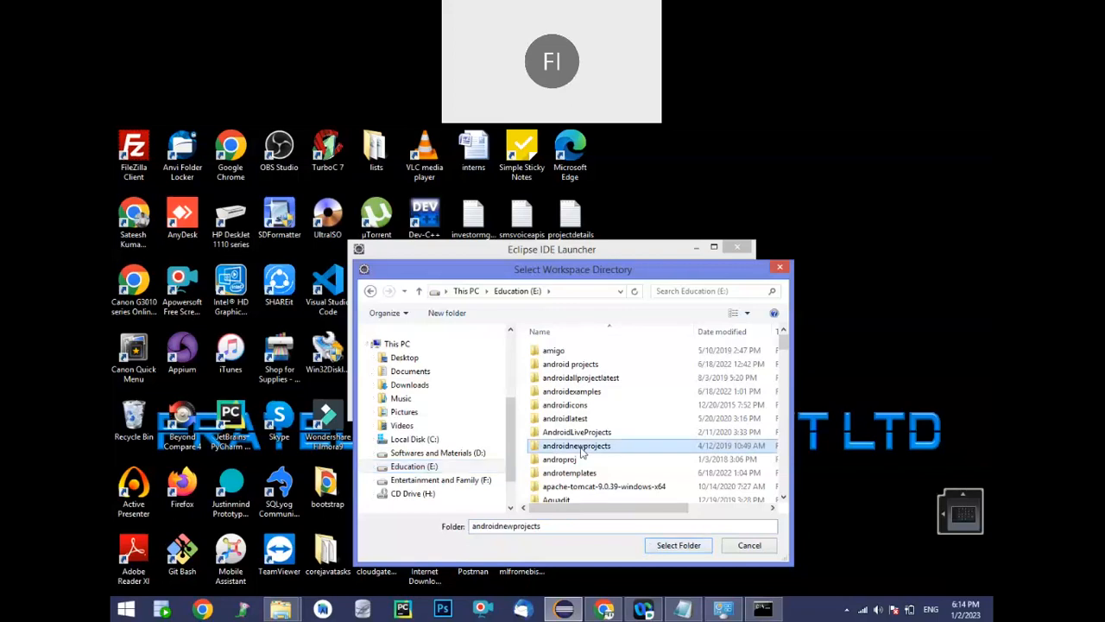
Create a folder named workspacenew on the E: drive and launch Eclipse with it as the workspace
{"action": "key", "text": "ctrl+shift+n"}
{"action": "type", "text": "works"}
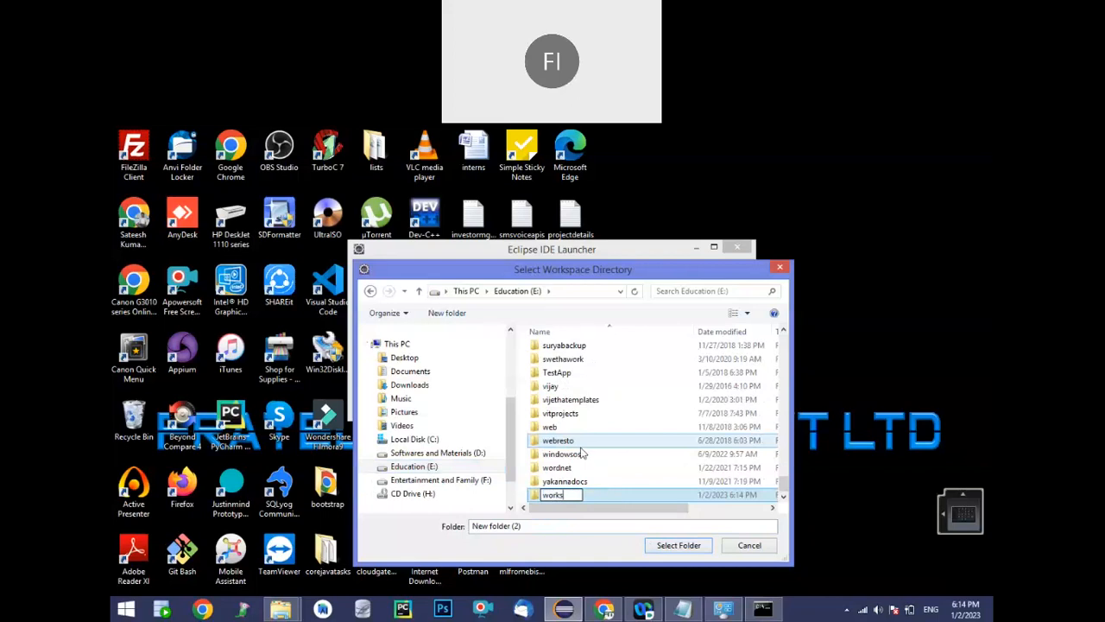
{"action": "type", "text": "pacenew"}
{"action": "key", "text": "Return"}
{"action": "key", "text": "Return"}
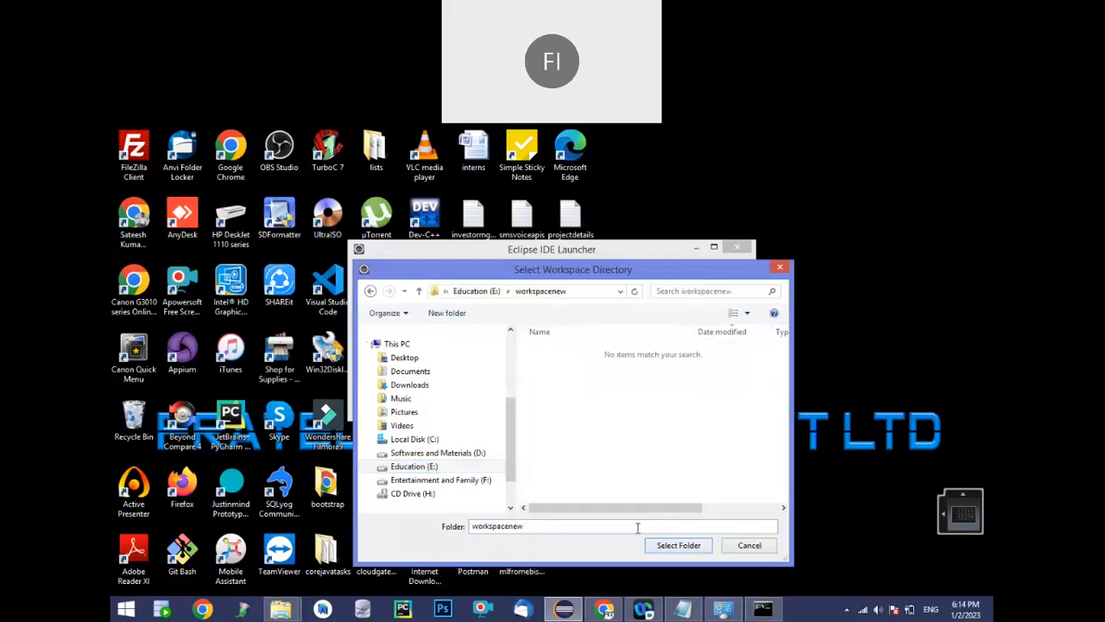
{"action": "left_click", "coordinate": [682, 545]}
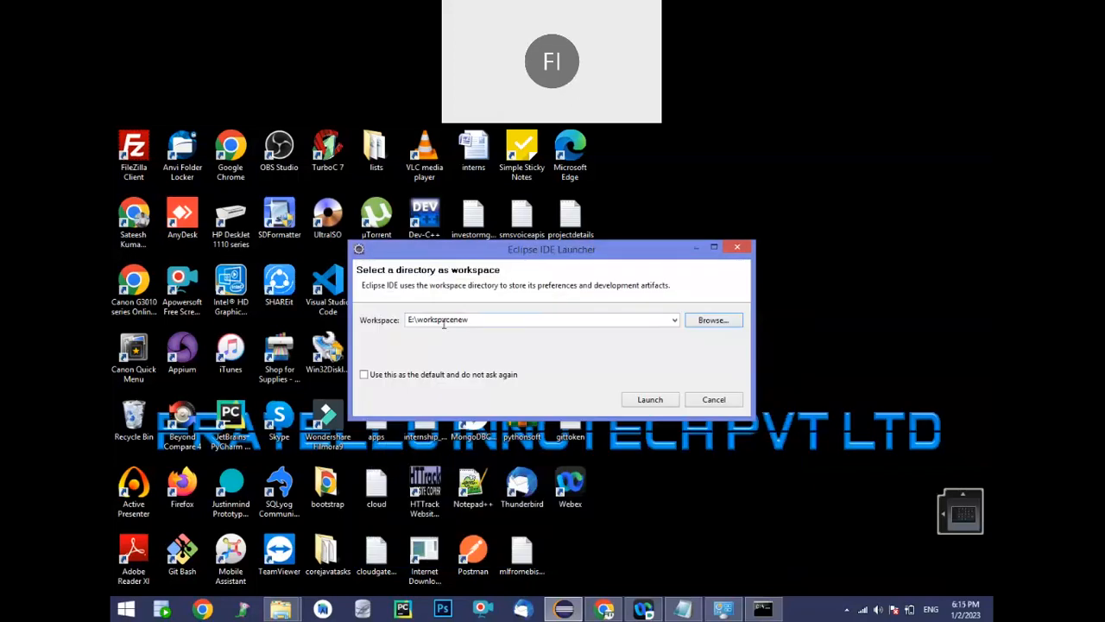
{"action": "left_click", "coordinate": [651, 400]}
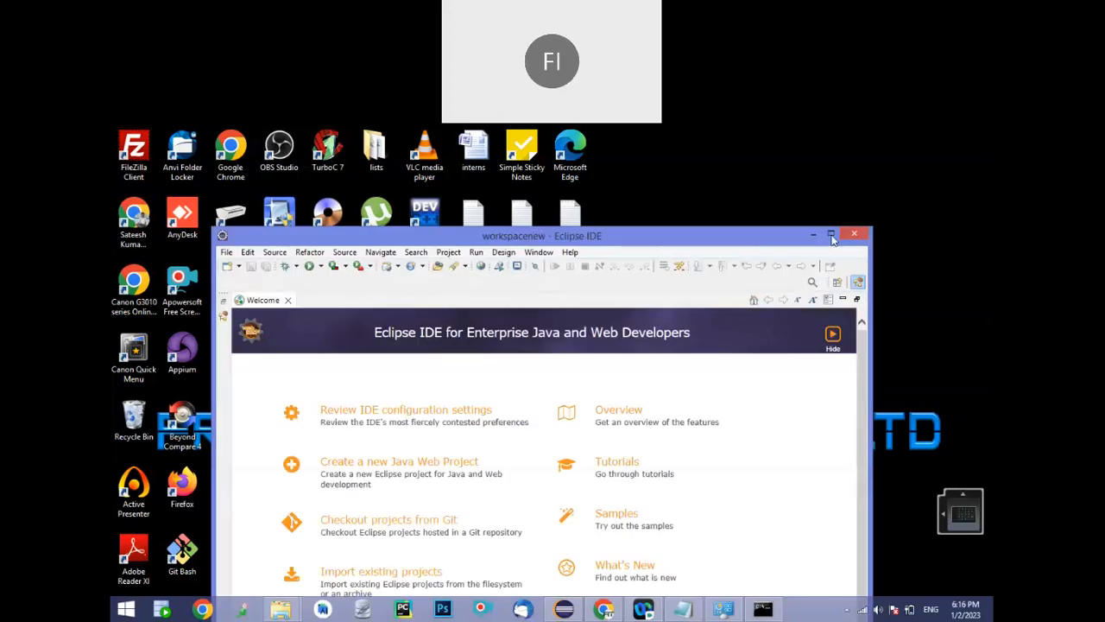
Maximize the Eclipse window, then close its Welcome page and show the Servers view
{"action": "left_click", "coordinate": [831, 234]}
{"action": "left_click", "coordinate": [181, 179]}
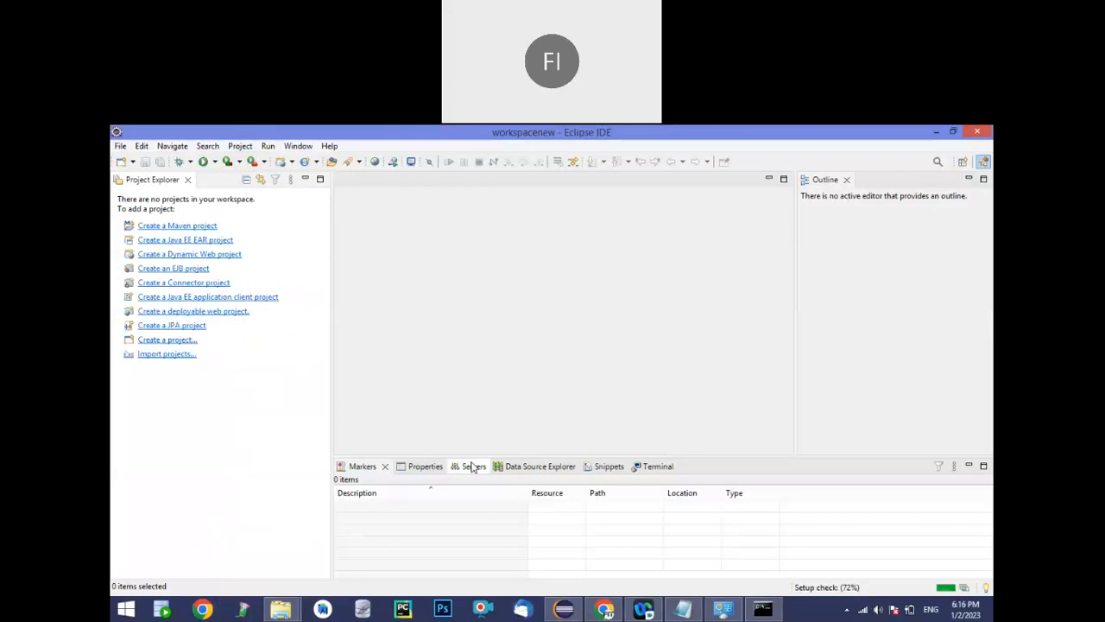
{"action": "left_click", "coordinate": [473, 467]}
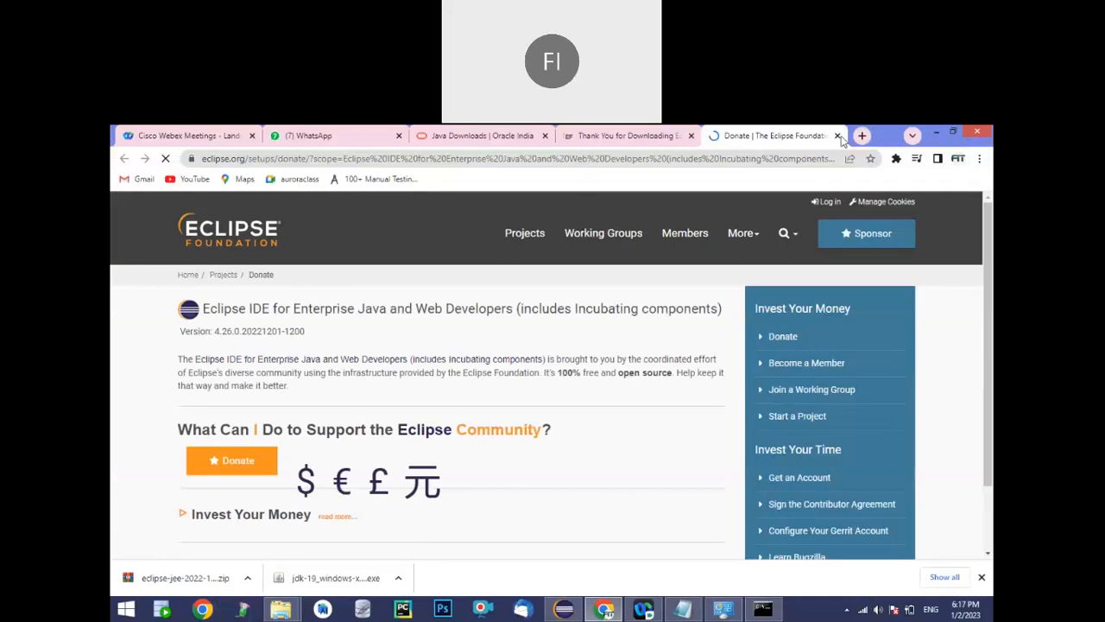
Switch to Notepad and add the sub-item "a. Download" on an indented line under "3. Apache Tomcat"
{"action": "left_click", "coordinate": [683, 609]}
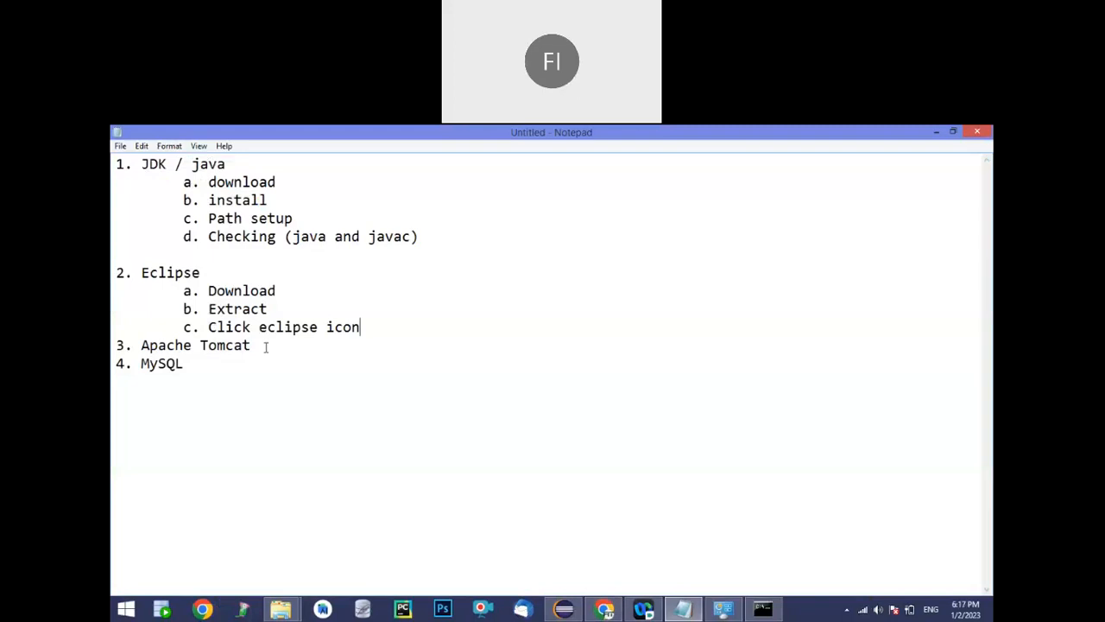
{"action": "key", "text": "Return"}
{"action": "key", "text": "Tab"}
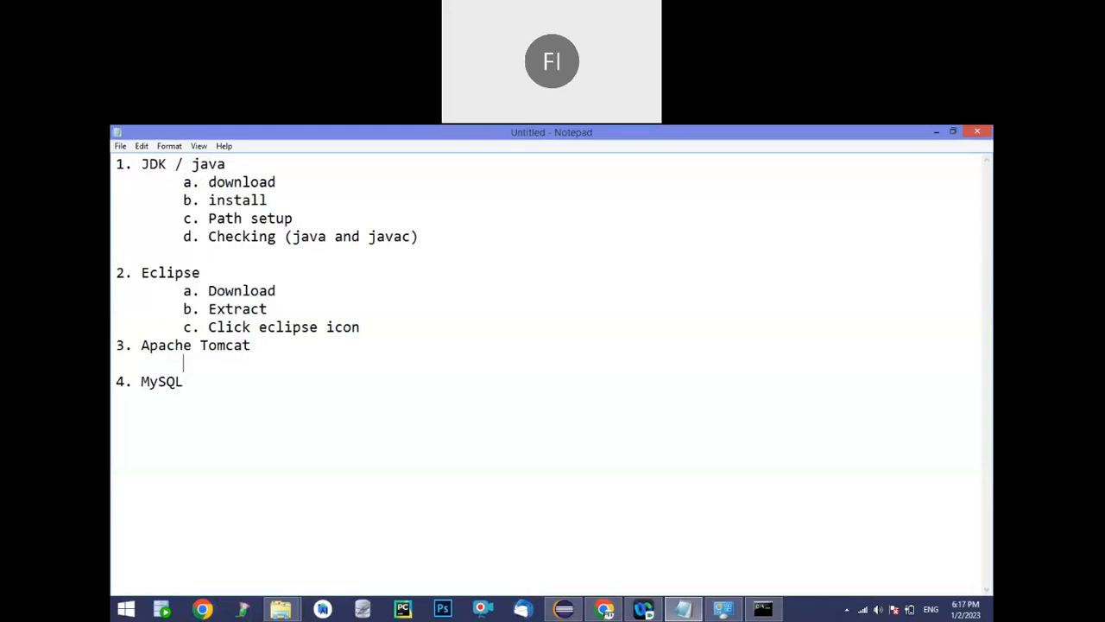
{"action": "type", "text": "a. Download"}
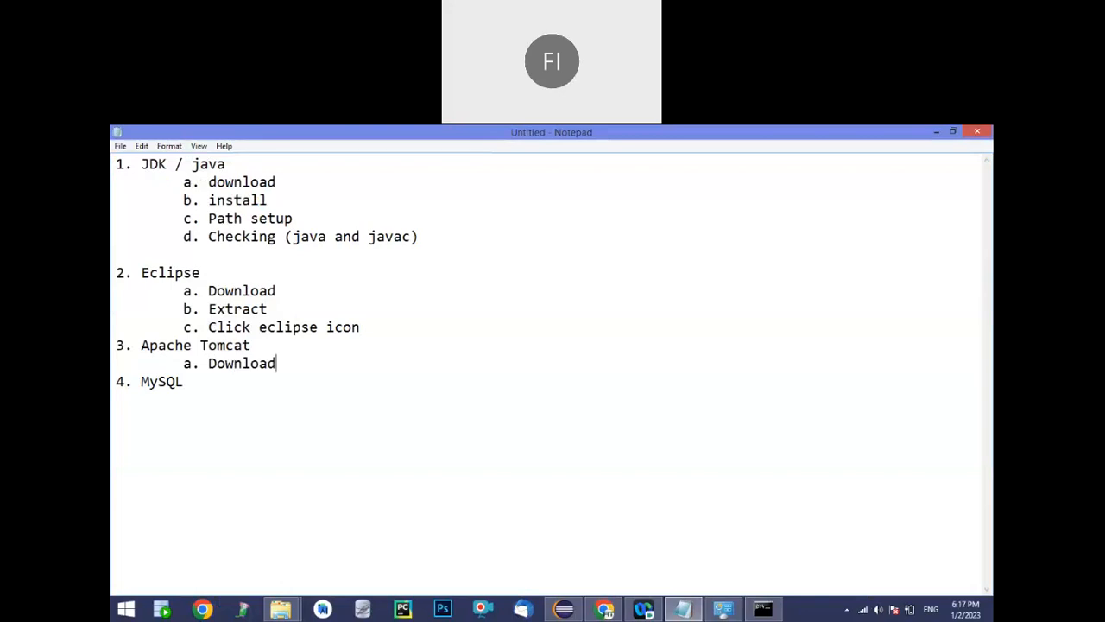
Add the sub-items "b. Extract" and "c. Integrate to eclipse" under "3. Apache Tomcat" in the checklist
{"action": "key", "text": "Return"}
{"action": "type", "text": "b. "}
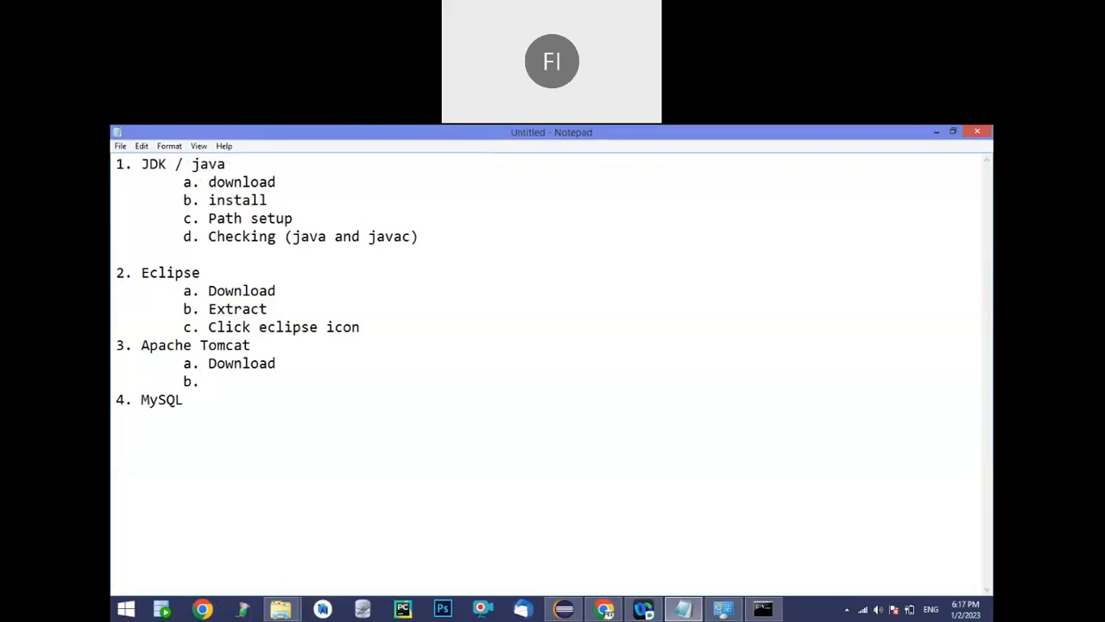
{"action": "type", "text": "Extract"}
{"action": "key", "text": "Return"}
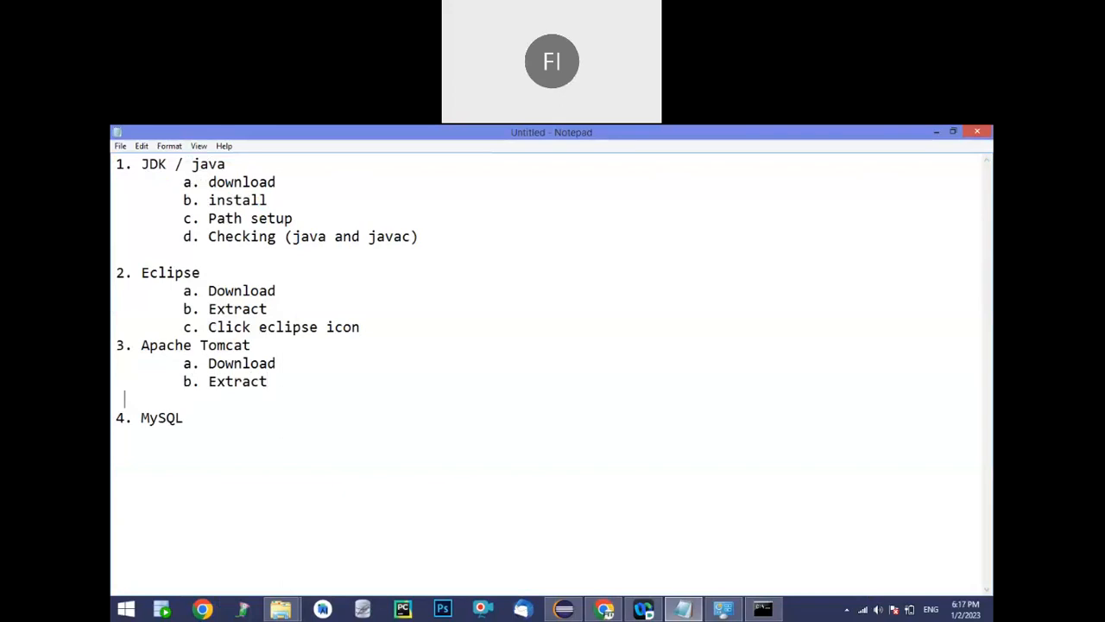
{"action": "type", "text": "c. Int"}
{"action": "type", "text": "egrat"}
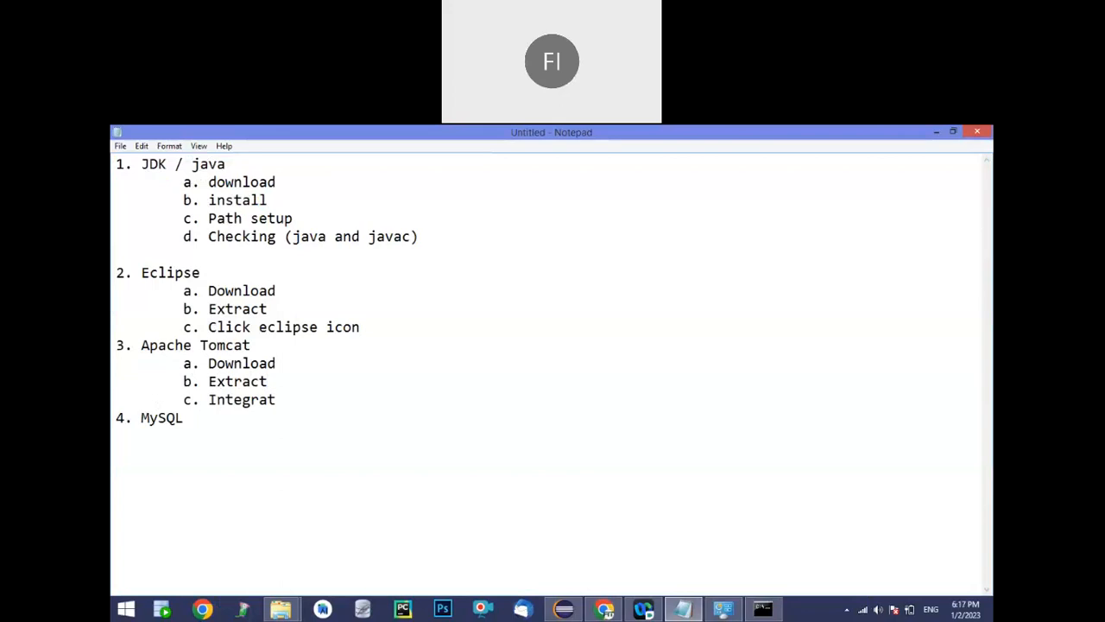
{"action": "type", "text": "e to eclipse"}
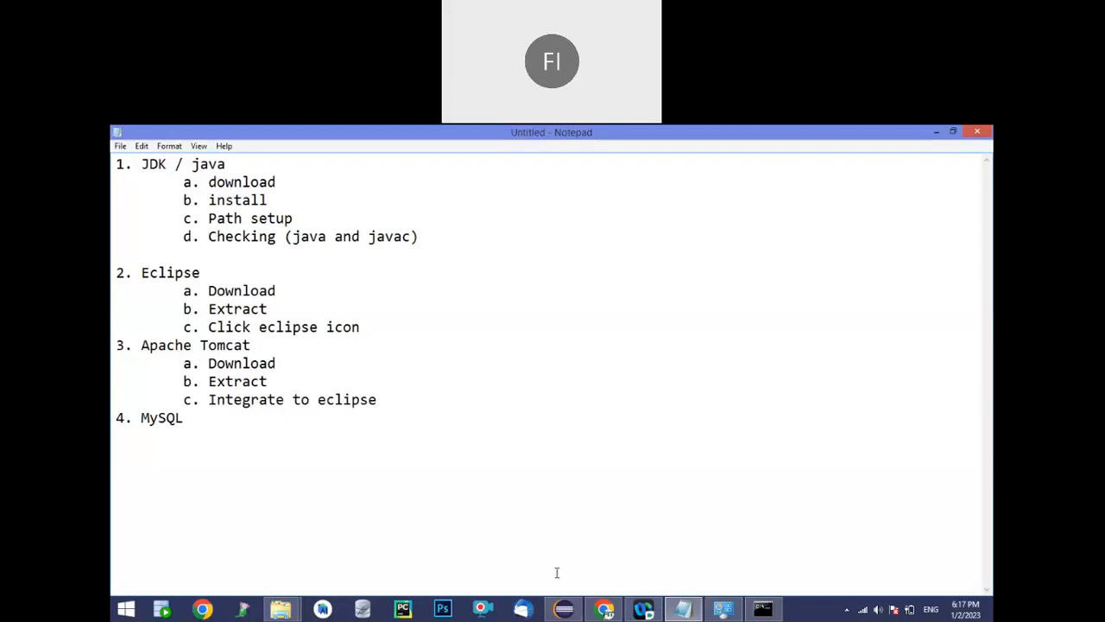
Switch to Chrome and search for "apache tomcat download" in a new tab
{"action": "left_click", "coordinate": [605, 608]}
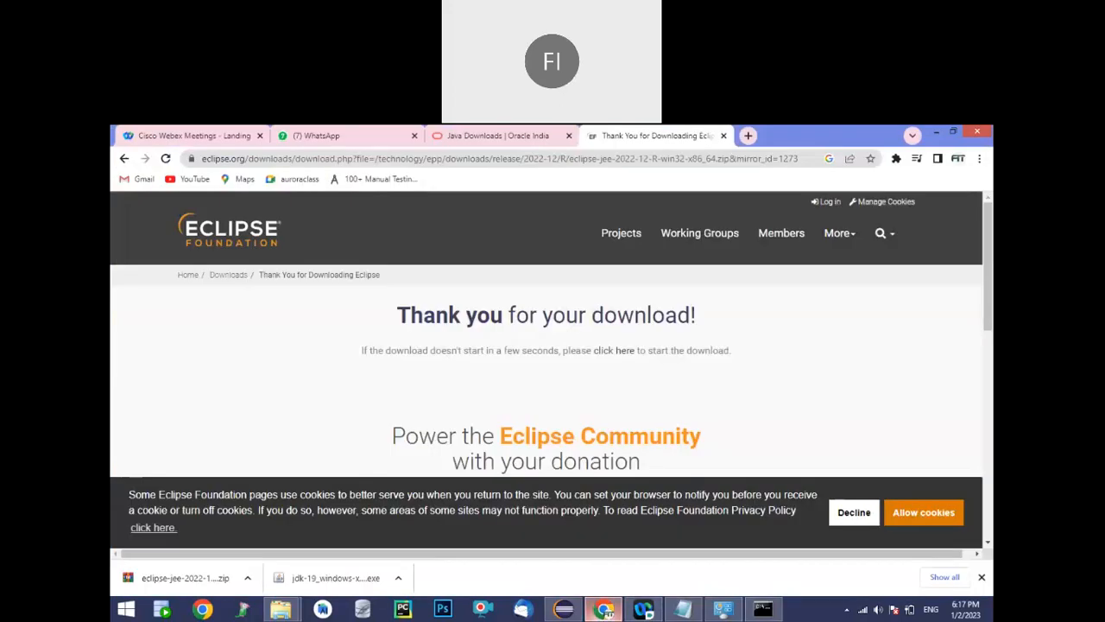
{"action": "left_click", "coordinate": [749, 137]}
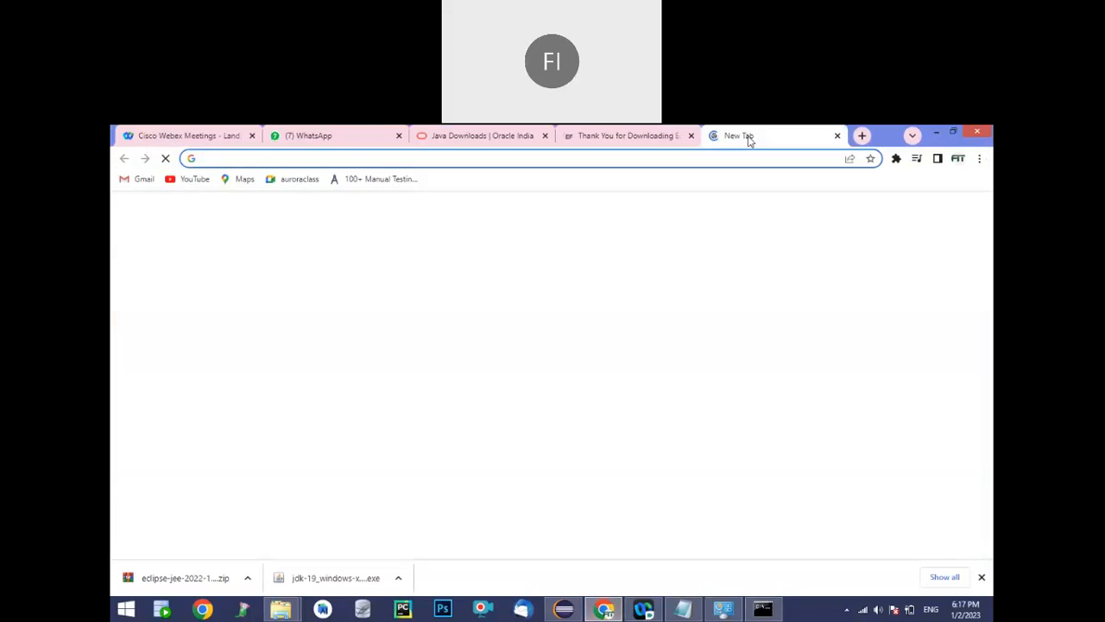
{"action": "type", "text": "apache tomcat"}
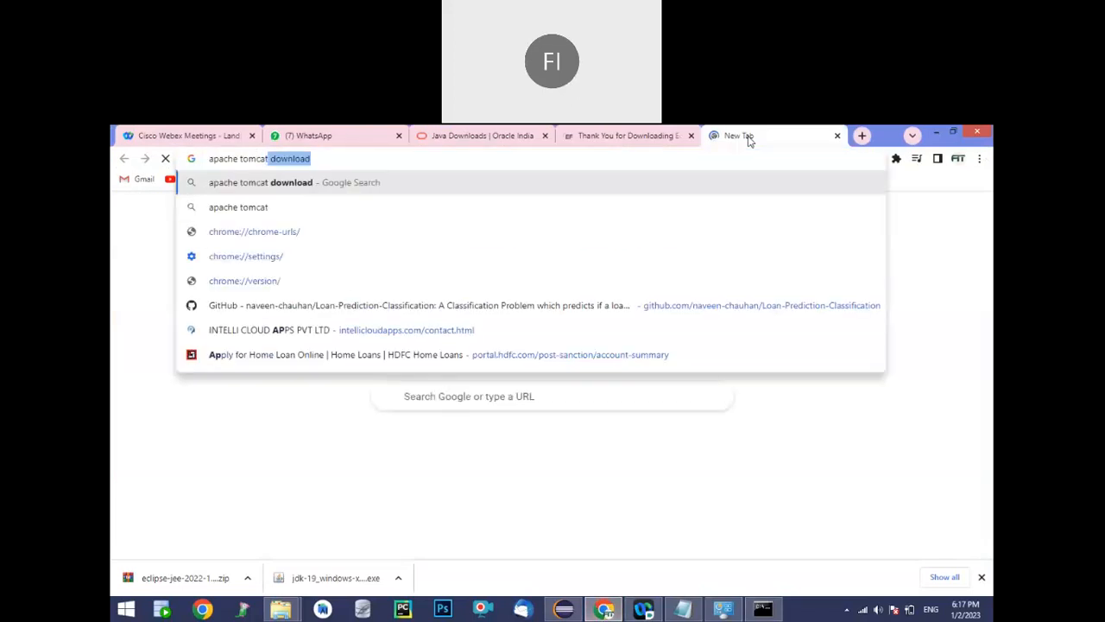
{"action": "key", "text": "Delete"}
{"action": "key", "text": "Down"}
{"action": "key", "text": "Return"}
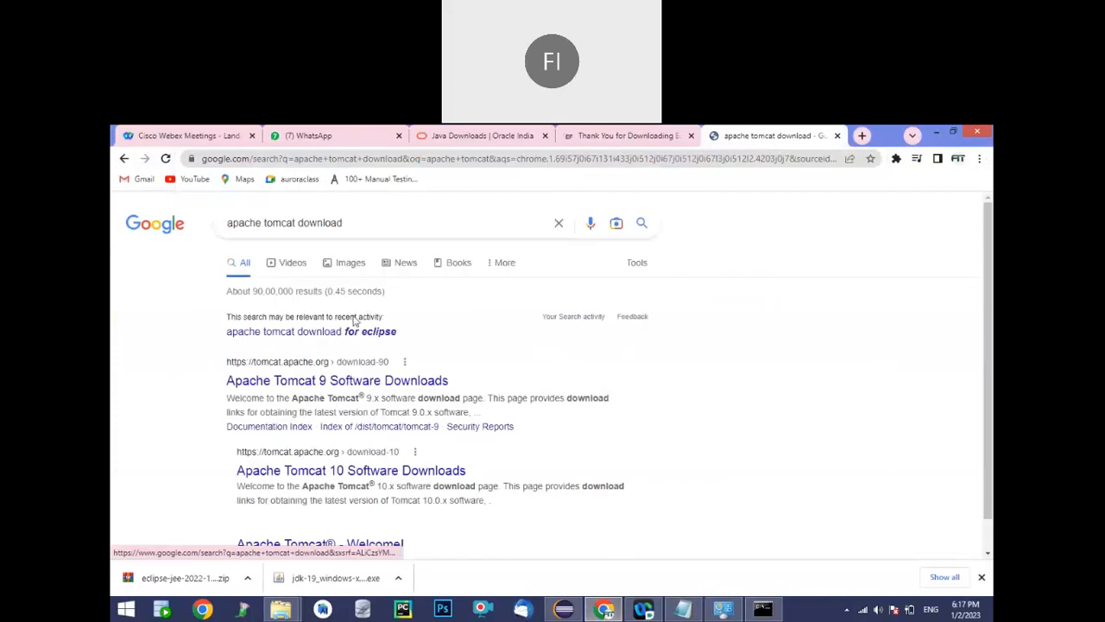
Open the Apache site's Tomcat 10 downloads page and download the 64-bit Windows zip of version 10.0.27
{"action": "left_click", "coordinate": [259, 386]}
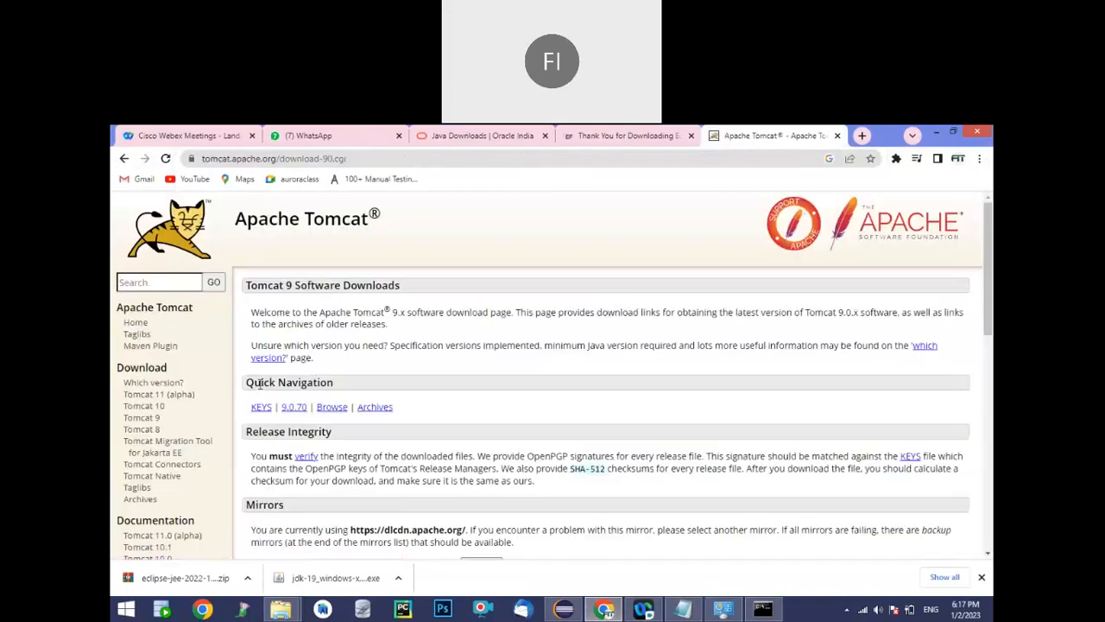
{"action": "left_click", "coordinate": [156, 412]}
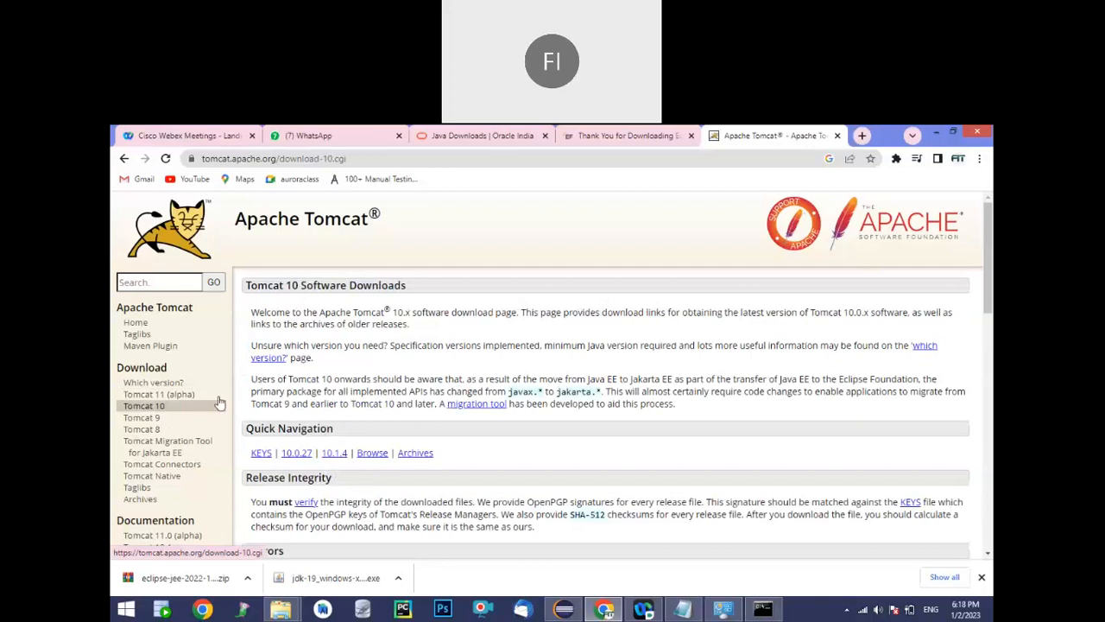
{"action": "left_click_drag", "start_coordinate": [992, 270], "coordinate": [992, 398]}
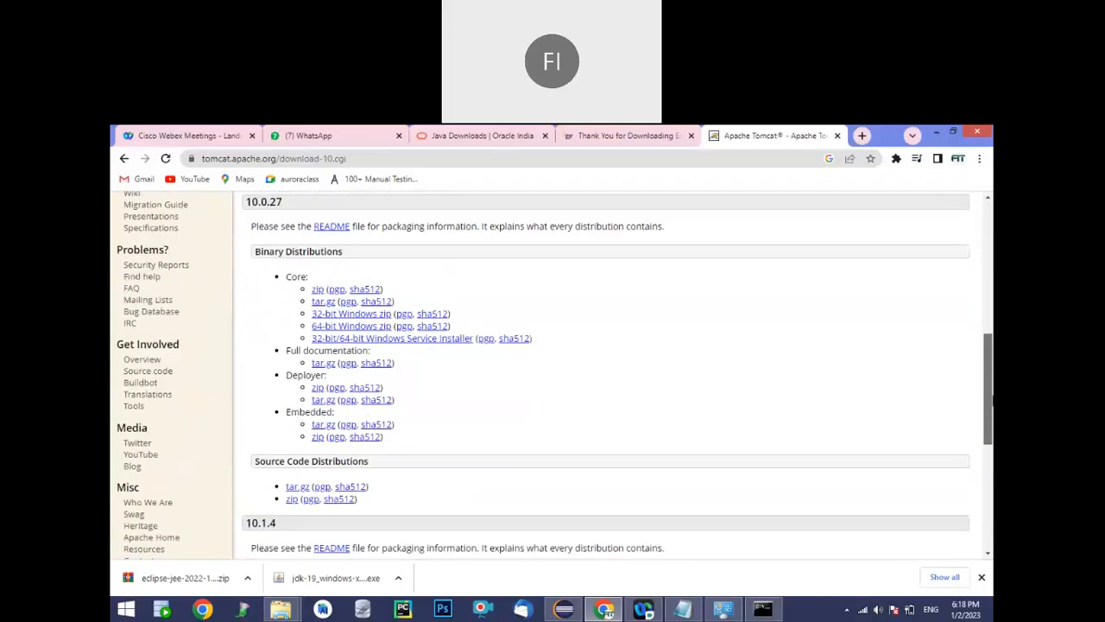
{"action": "left_click", "coordinate": [354, 327]}
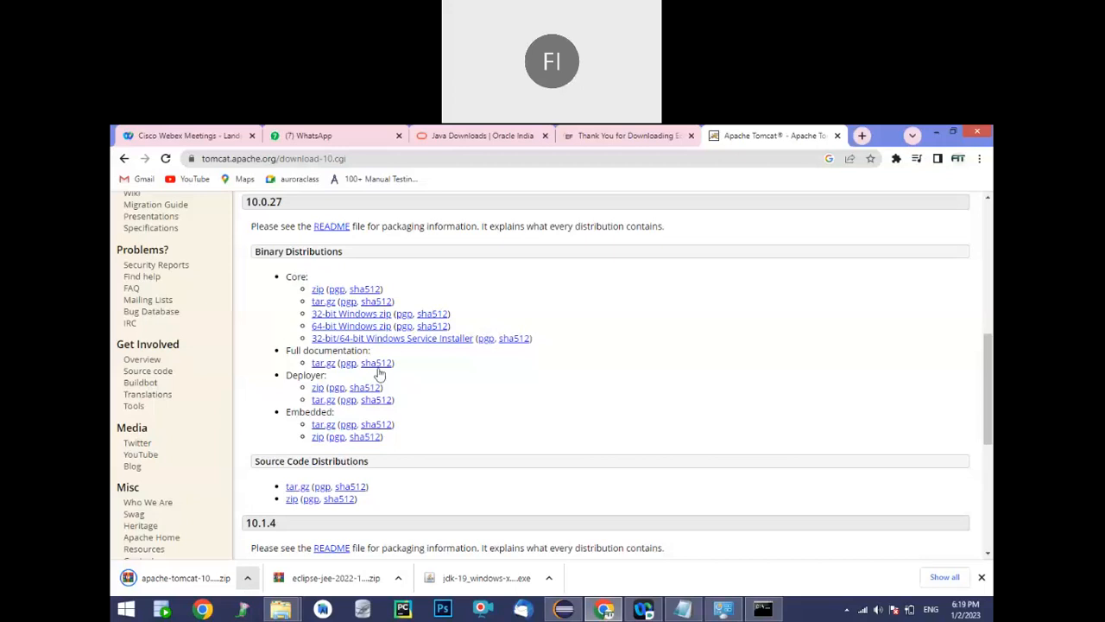
{"action": "left_click", "coordinate": [336, 164]}
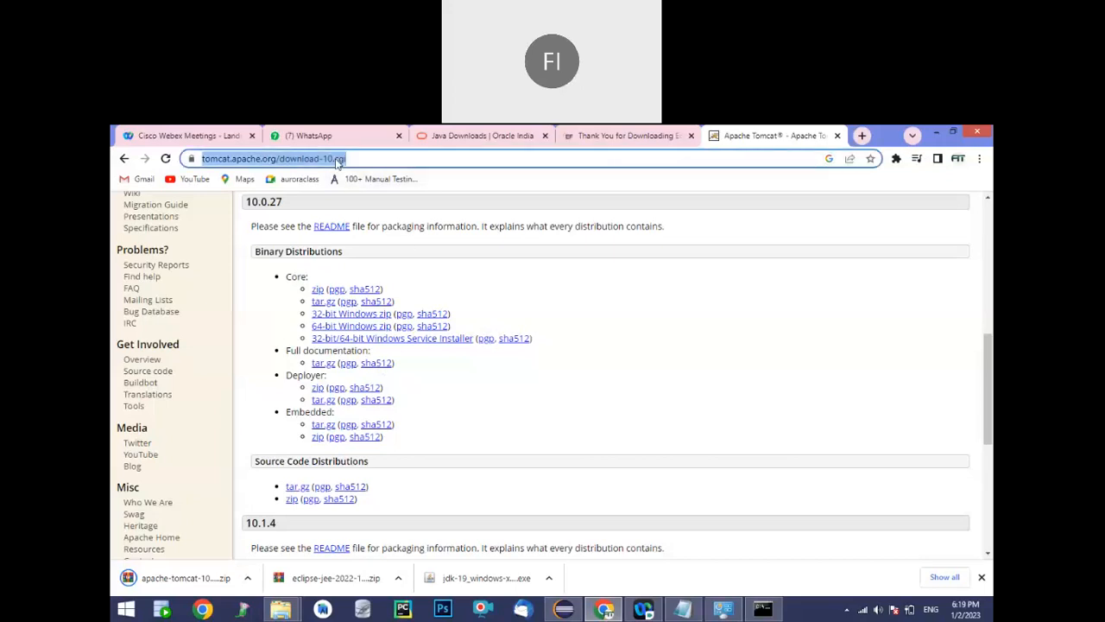
{"action": "key", "text": "Return"}
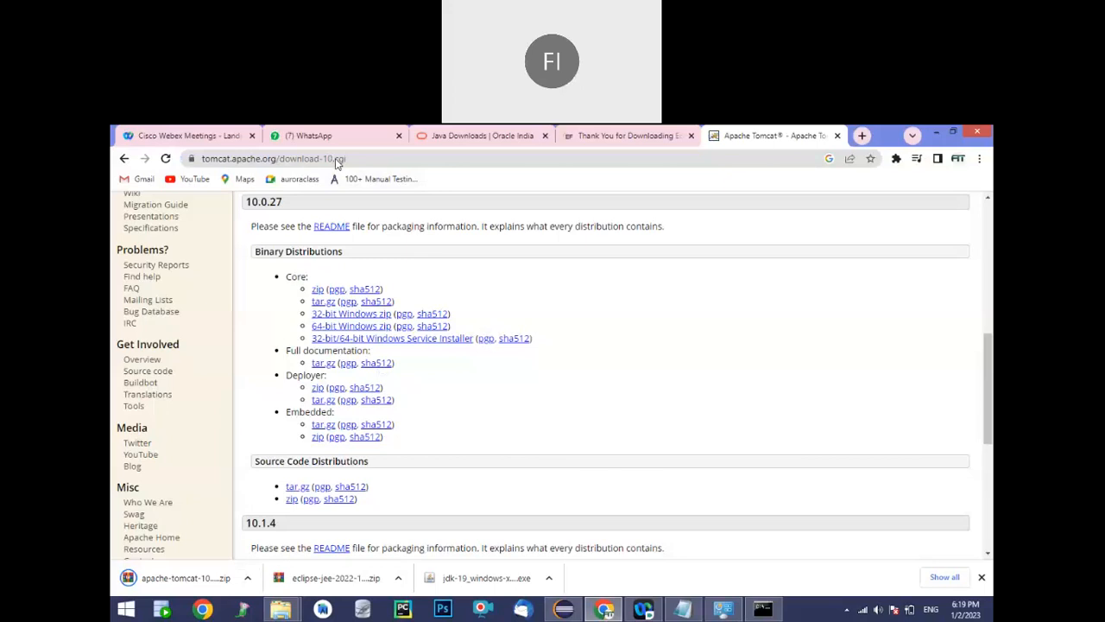
Search for "mysql download" in a new browser tab and open the MySQL Downloads result
{"action": "left_click", "coordinate": [863, 136]}
{"action": "type", "text": "y"}
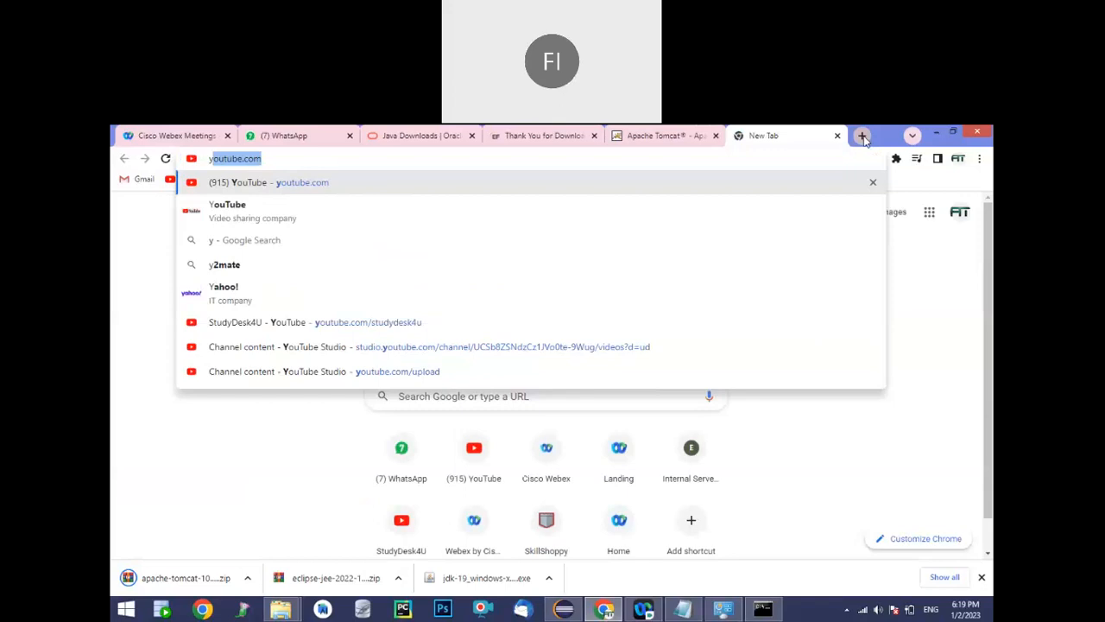
{"action": "type", "text": "mysq==="}
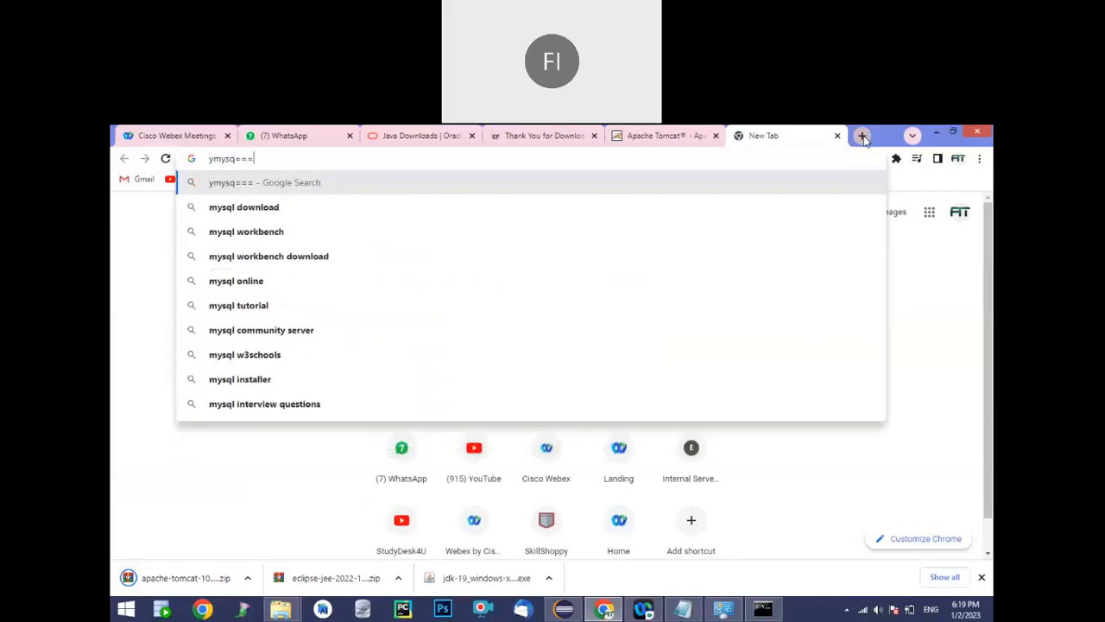
{"action": "key", "text": "Down"}
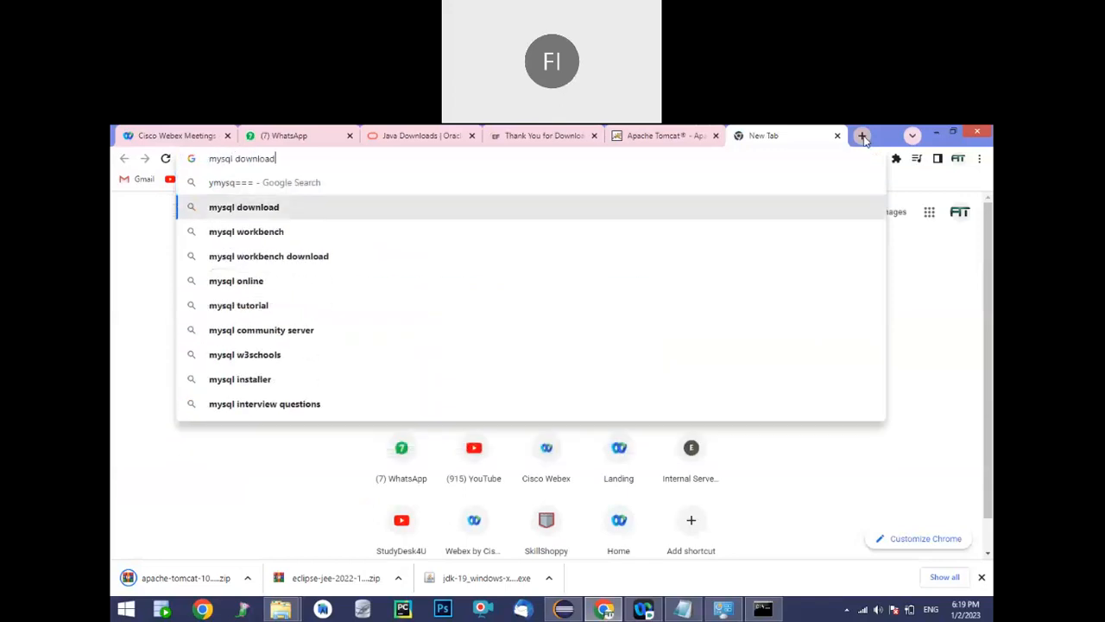
{"action": "key", "text": "Return"}
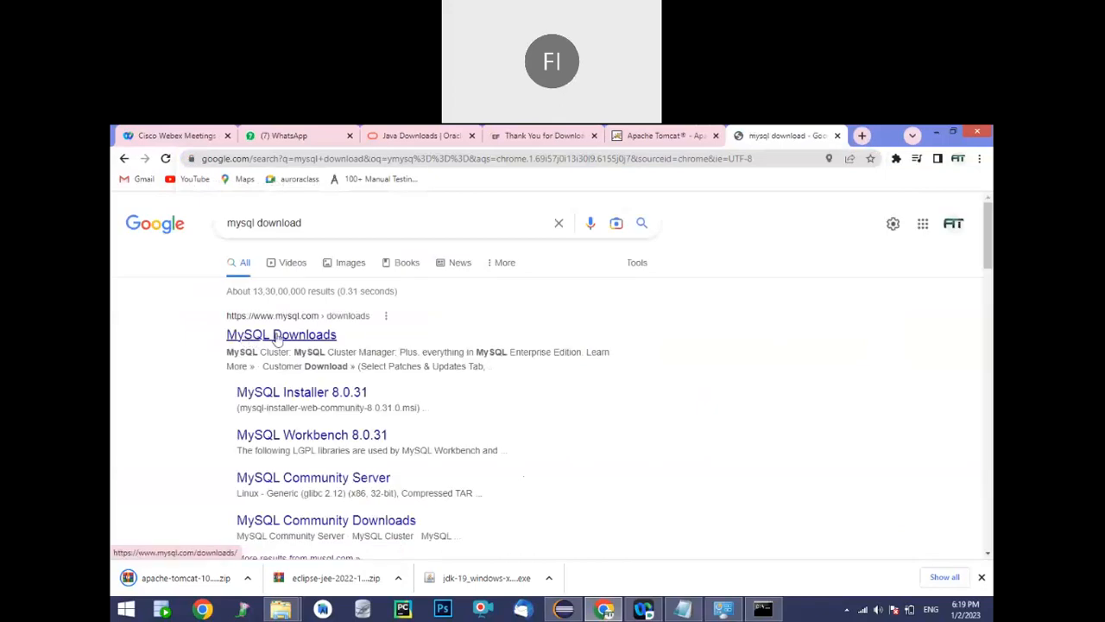
{"action": "left_click", "coordinate": [279, 339]}
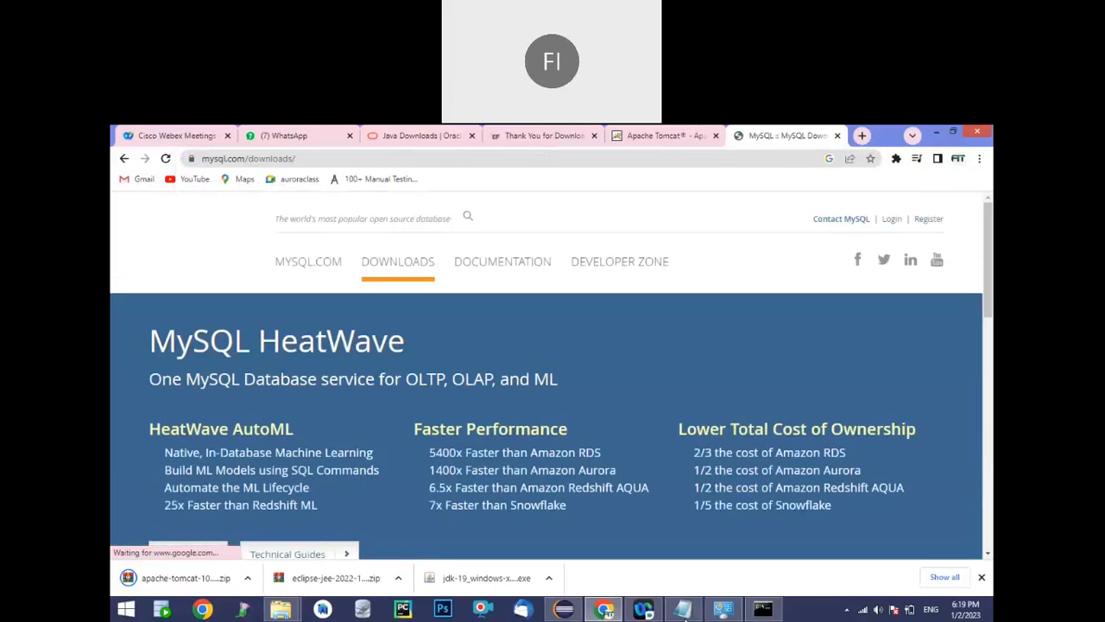
Switch to Notepad and add the indented sub-item "a. Download" under "4. MySQL"
{"action": "left_click", "coordinate": [683, 609]}
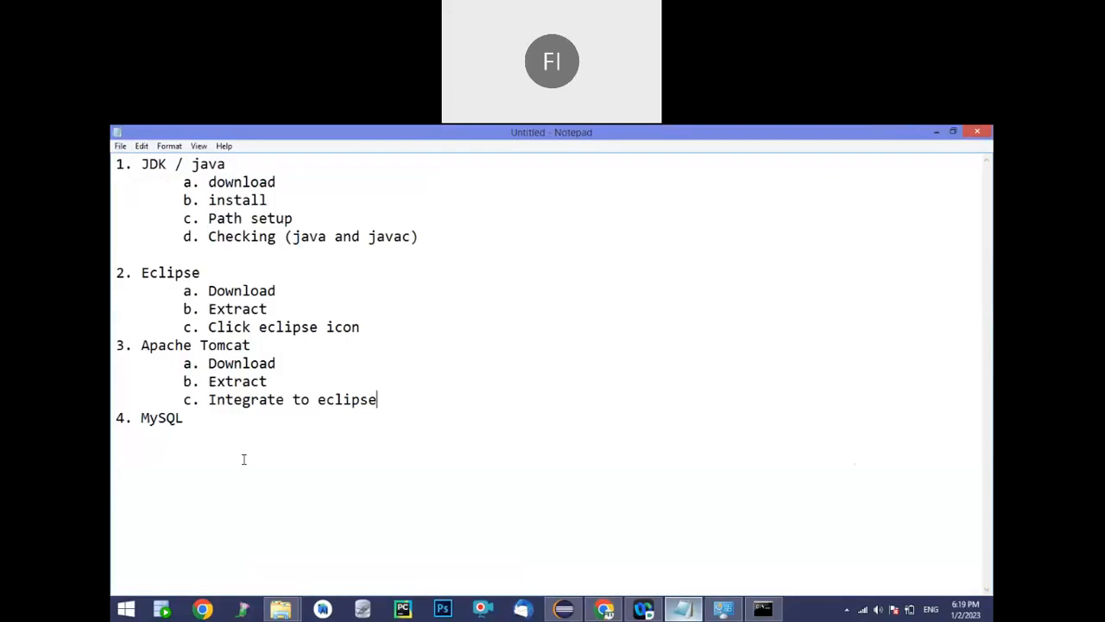
{"action": "left_click", "coordinate": [190, 418]}
{"action": "key", "text": "Return"}
{"action": "key", "text": "Tab"}
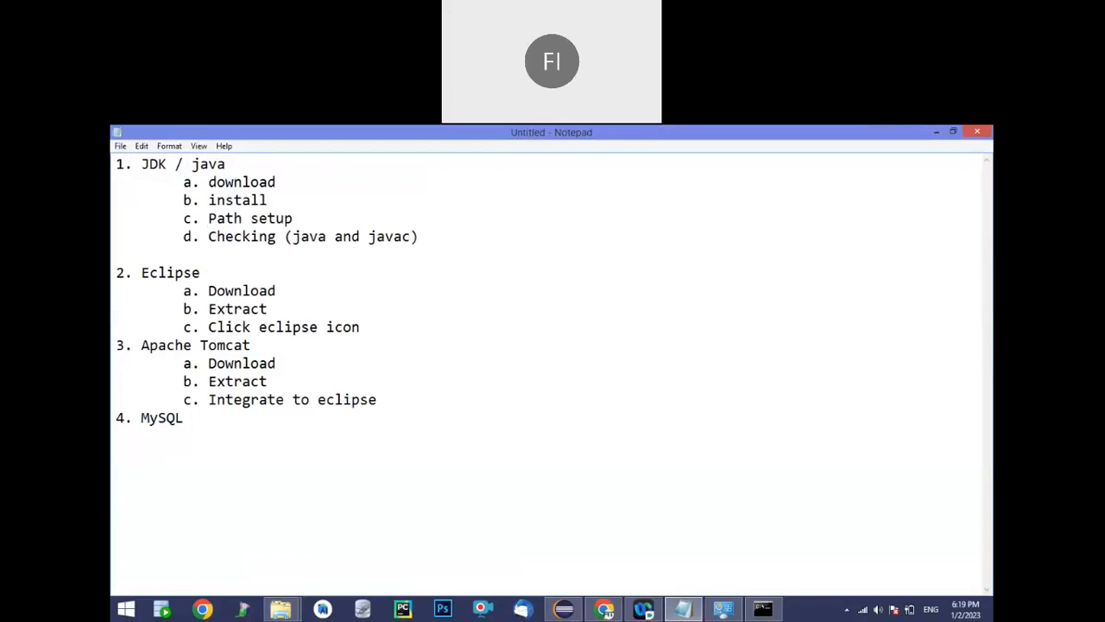
{"action": "type", "text": "a. Download"}
{"action": "key", "text": "Return"}
Add the indented sub-items "b.Install" and "c. Usage" to the MySQL section
{"action": "key", "text": "Tab"}
{"action": "type", "text": "b.Insta"}
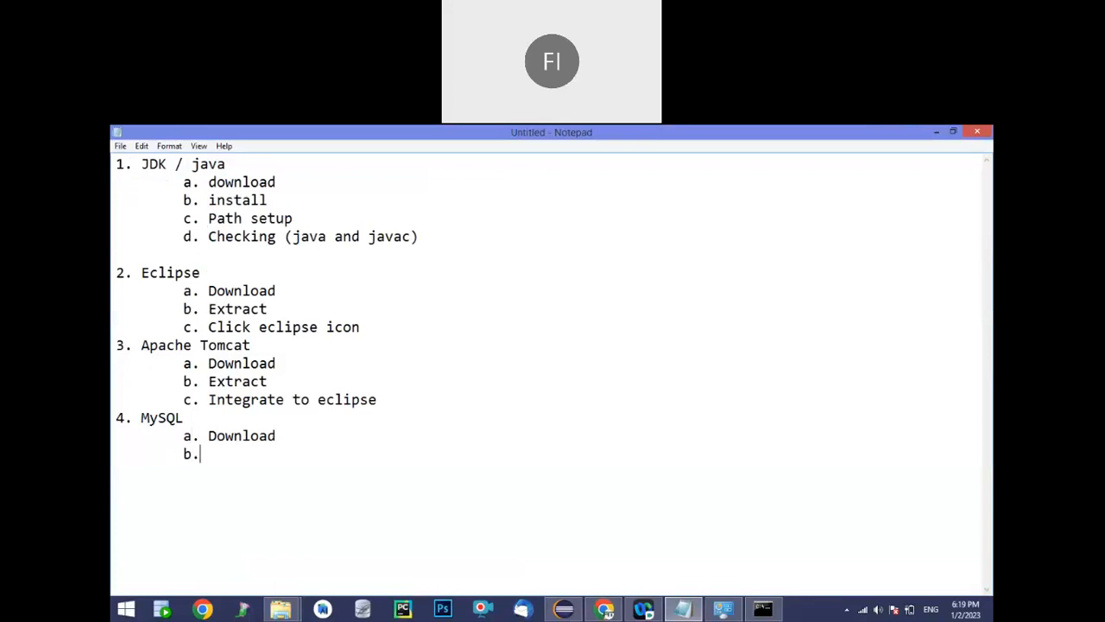
{"action": "type", "text": "ll"}
{"action": "key", "text": "Return"}
{"action": "key", "text": "Tab"}
{"action": "type", "text": "c. Usage"}
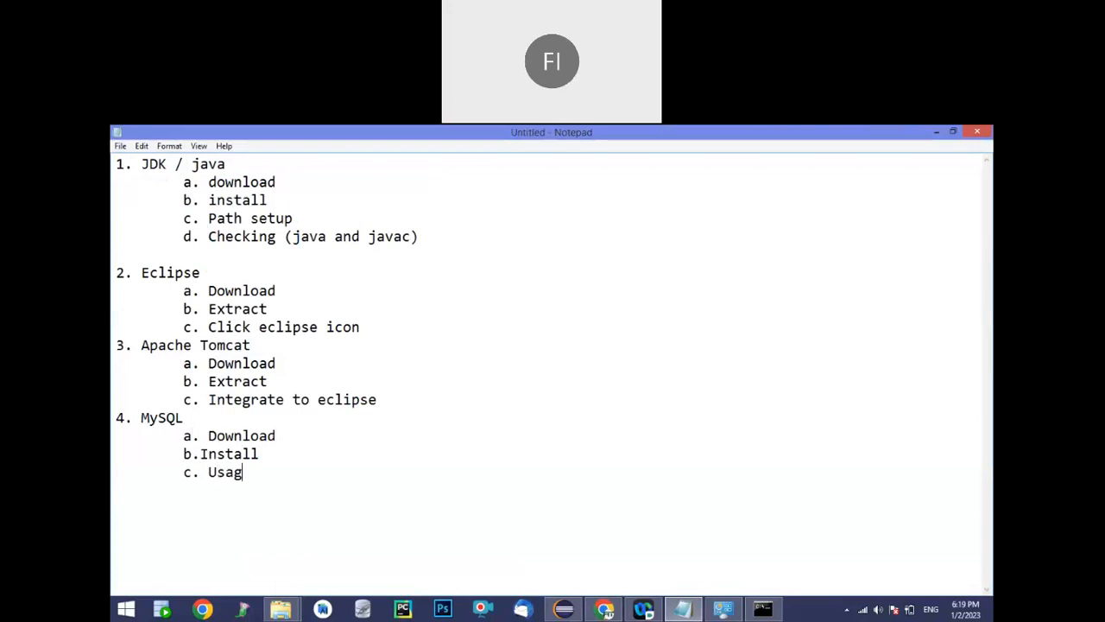
{"action": "left_click", "coordinate": [200, 454]}
Return to Chrome and go through MySQL Community (GPL) Downloads to the MySQL Installer for Windows page
{"action": "left_click", "coordinate": [605, 609]}
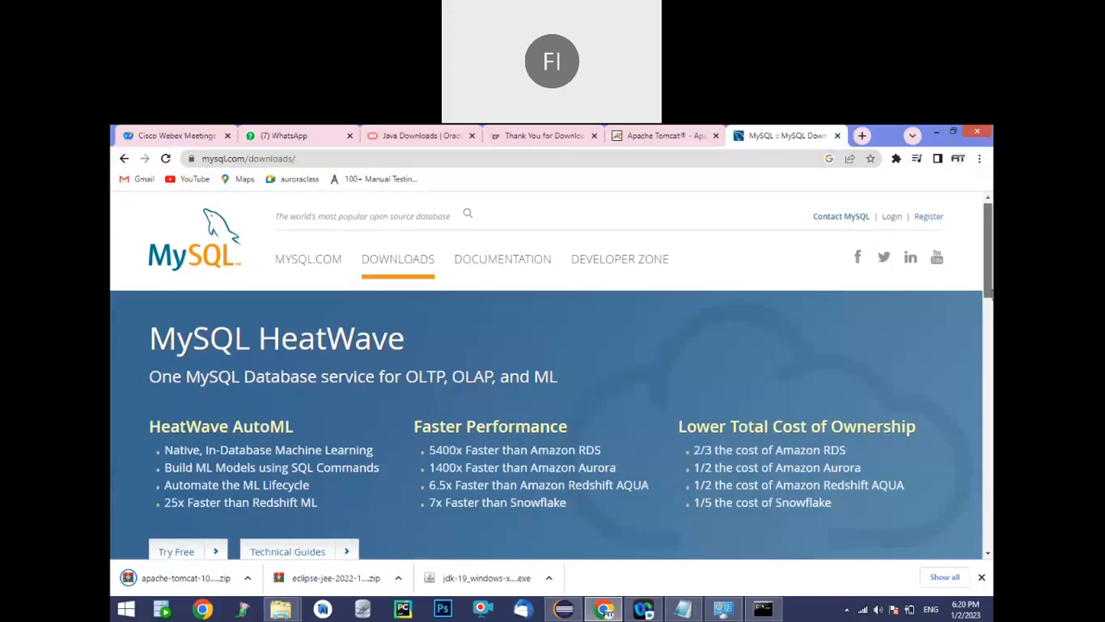
{"action": "left_click_drag", "start_coordinate": [990, 282], "coordinate": [992, 421]}
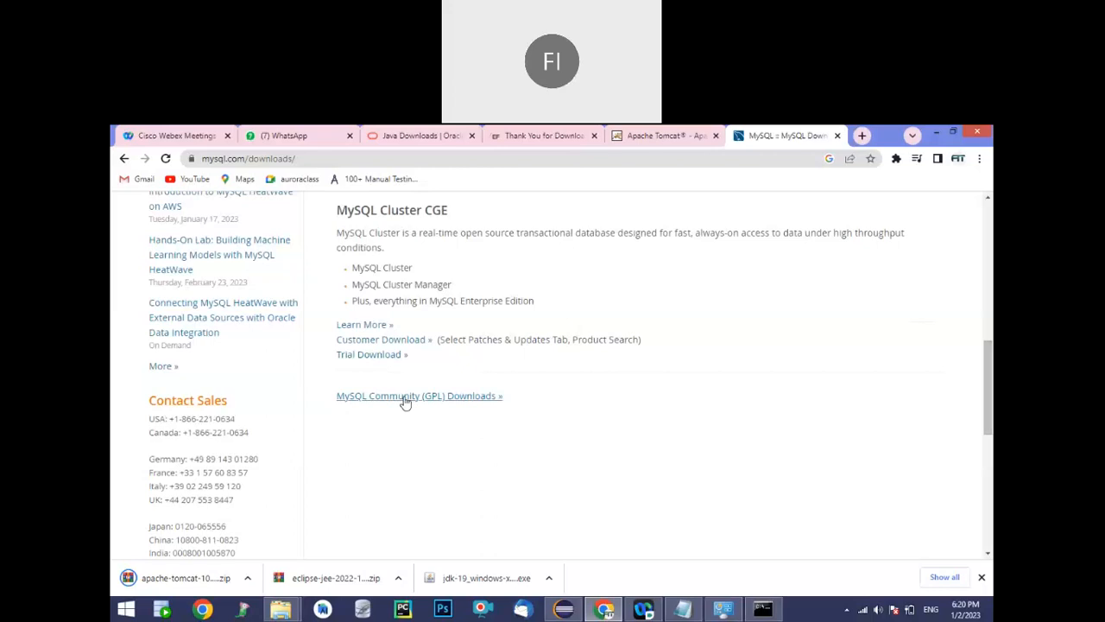
{"action": "left_click", "coordinate": [448, 397]}
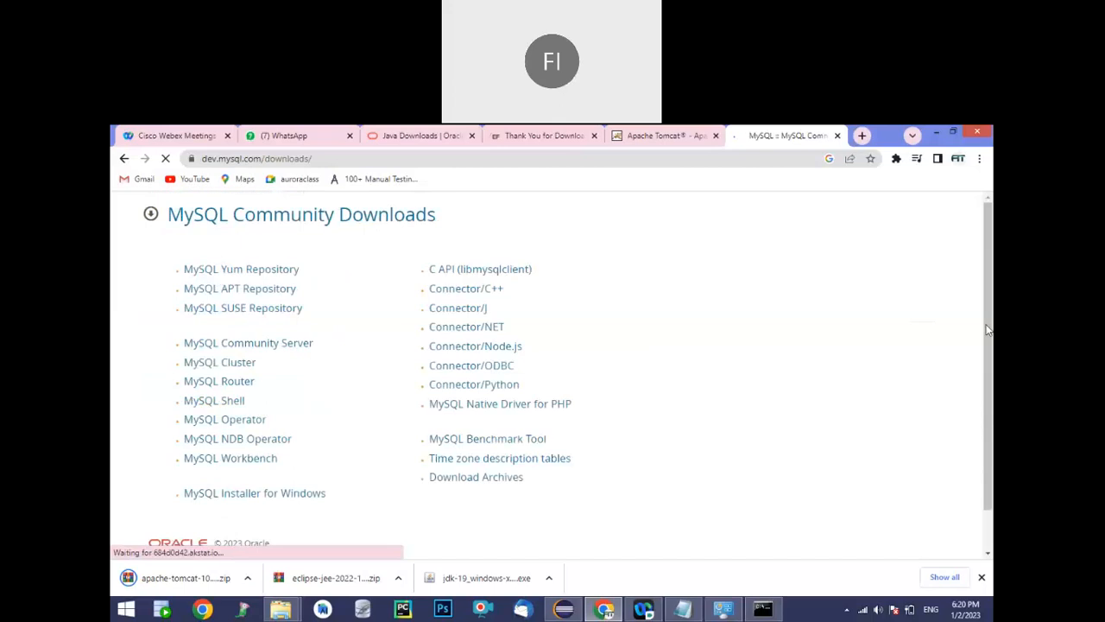
{"action": "left_click_drag", "start_coordinate": [988, 329], "coordinate": [991, 404]}
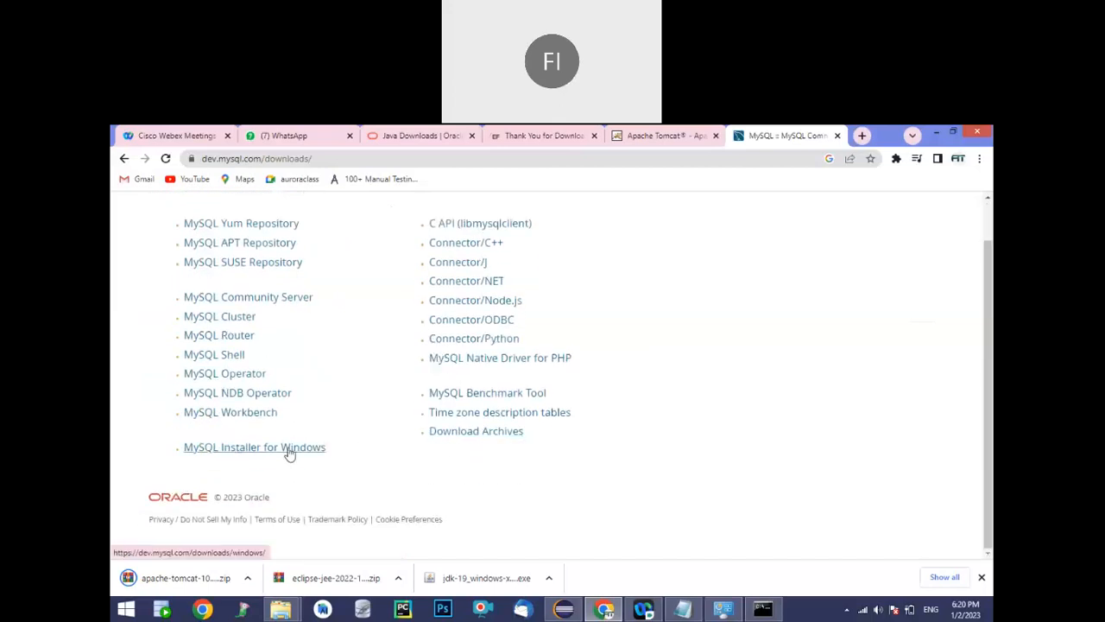
{"action": "left_click", "coordinate": [239, 455]}
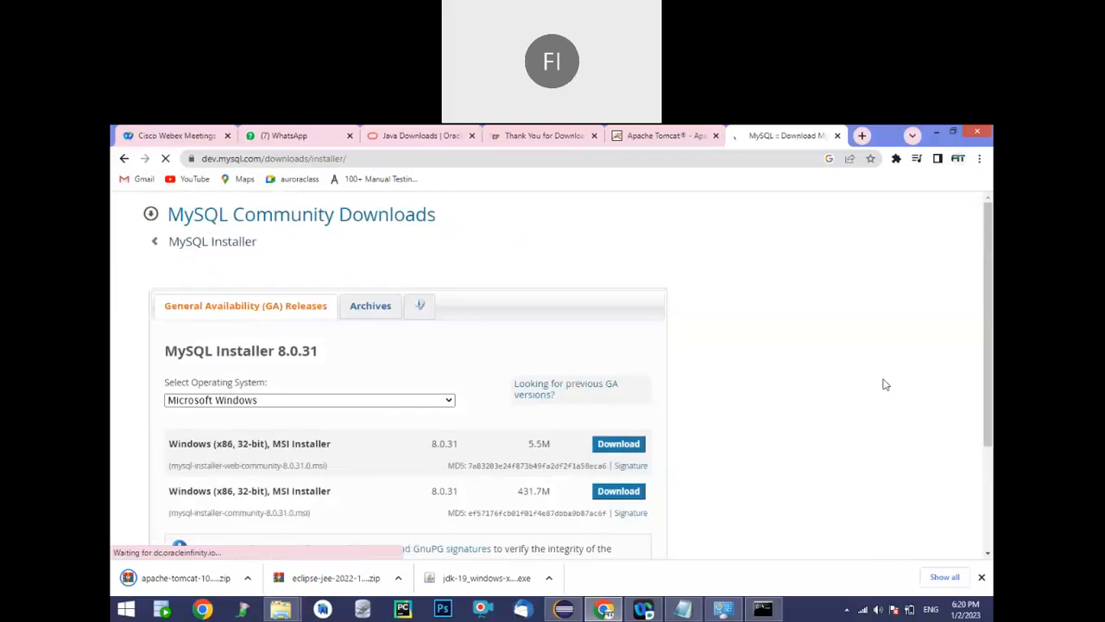
Download the 431.7M MySQL Installer 8.0.31 MSI for Windows without logging in or signing up
{"action": "scroll", "coordinate": [760, 398], "scroll_direction": "down", "scroll_amount": 2}
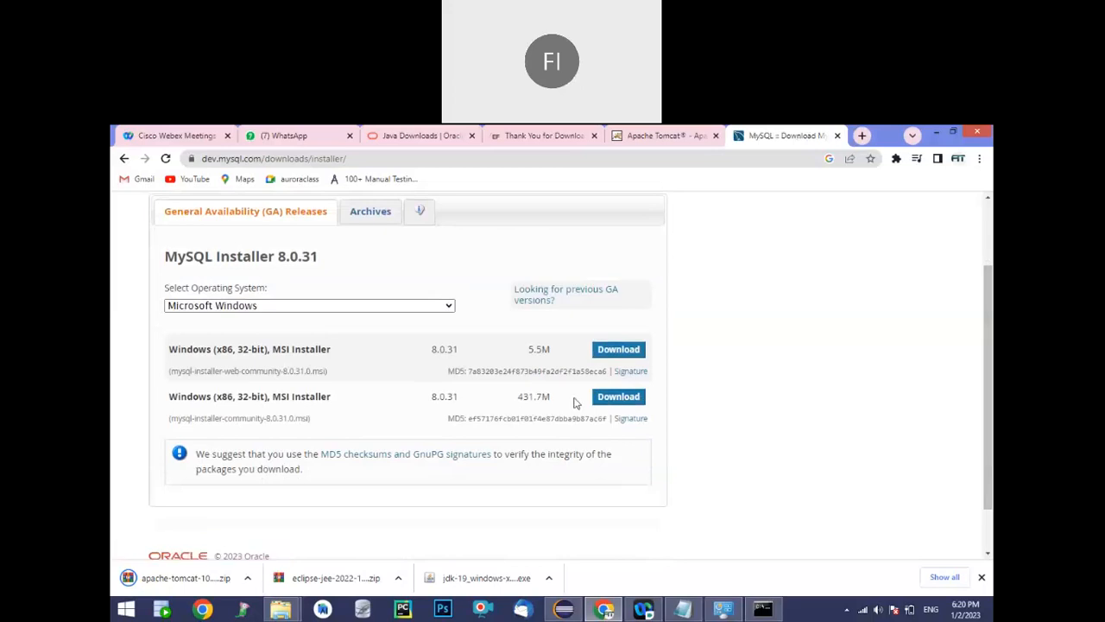
{"action": "left_click", "coordinate": [620, 400]}
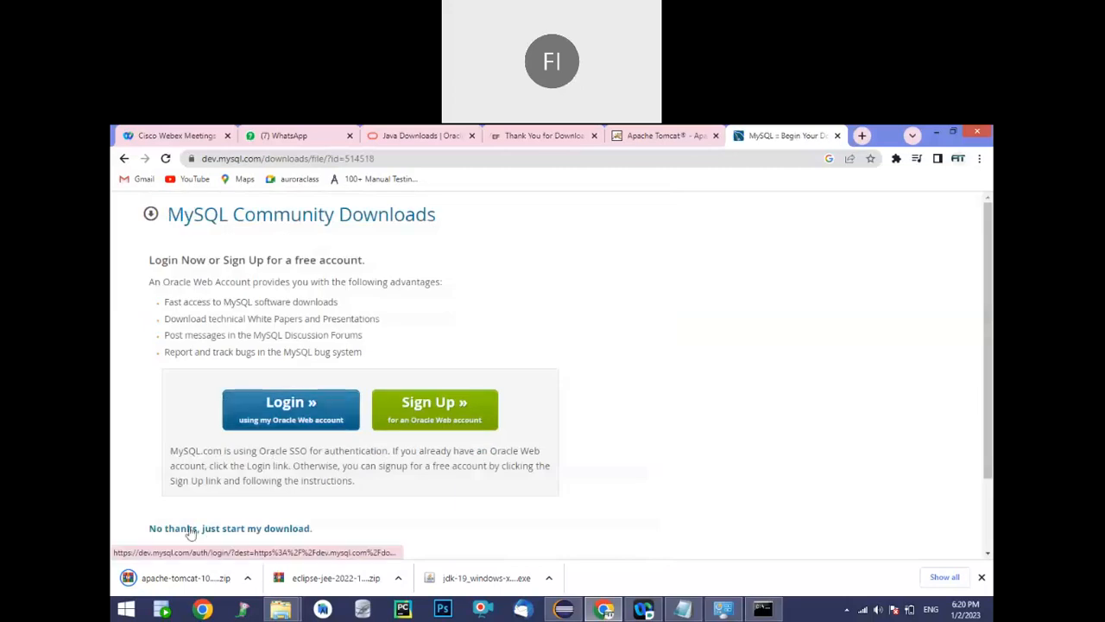
{"action": "left_click", "coordinate": [244, 528]}
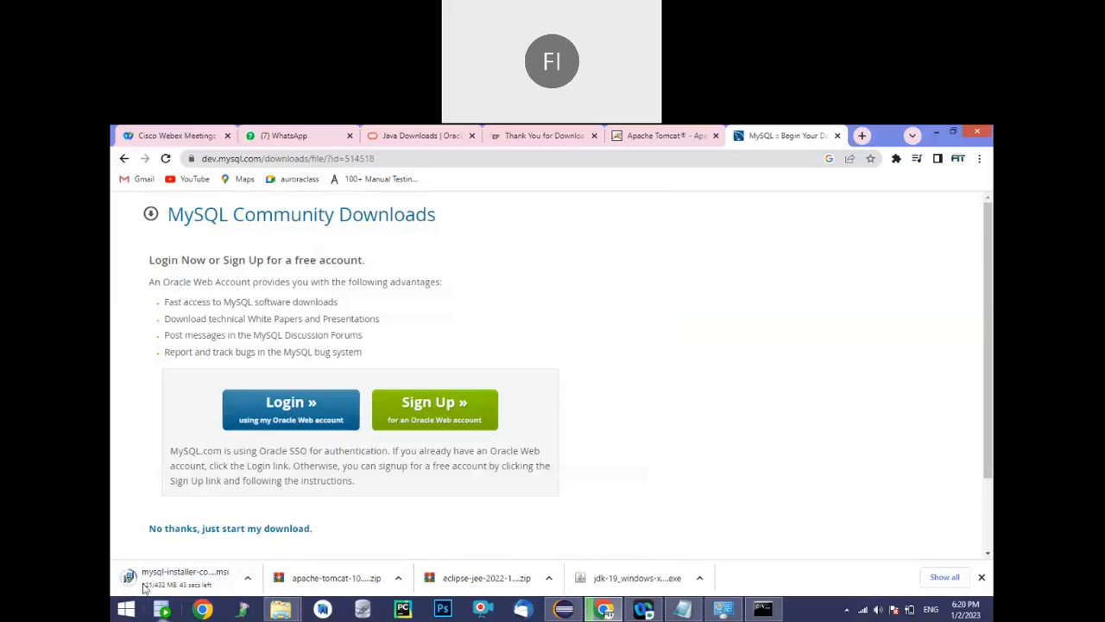
Show the downloaded Tomcat zip in its folder and extract it to a subfolder named apache-tomcat-10.0.27-windows-x64
{"action": "left_click", "coordinate": [400, 578]}
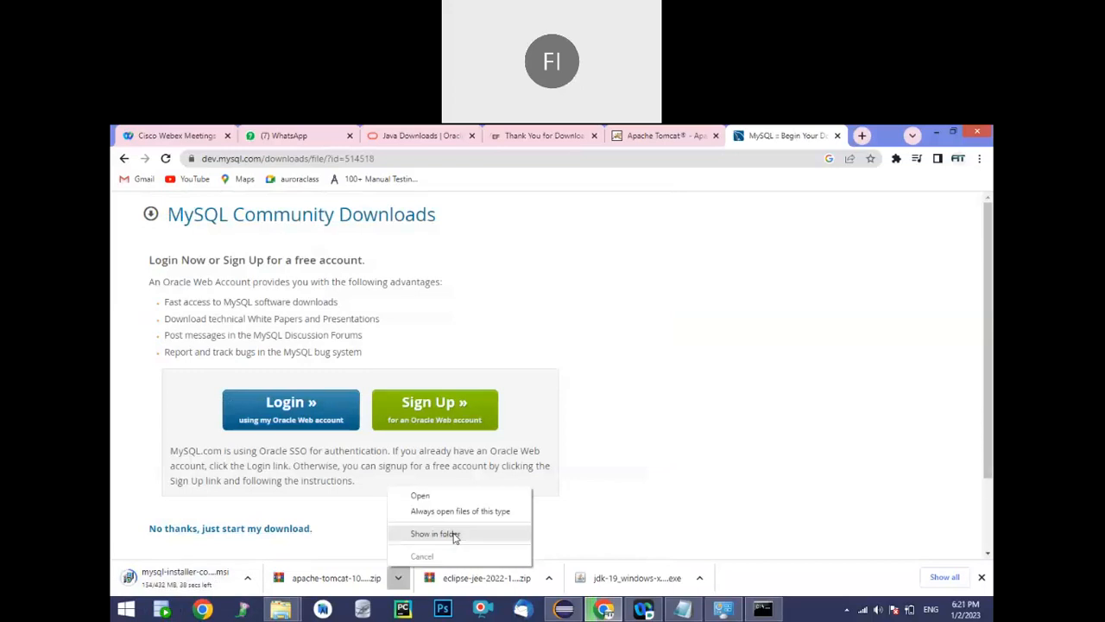
{"action": "left_click", "coordinate": [435, 534]}
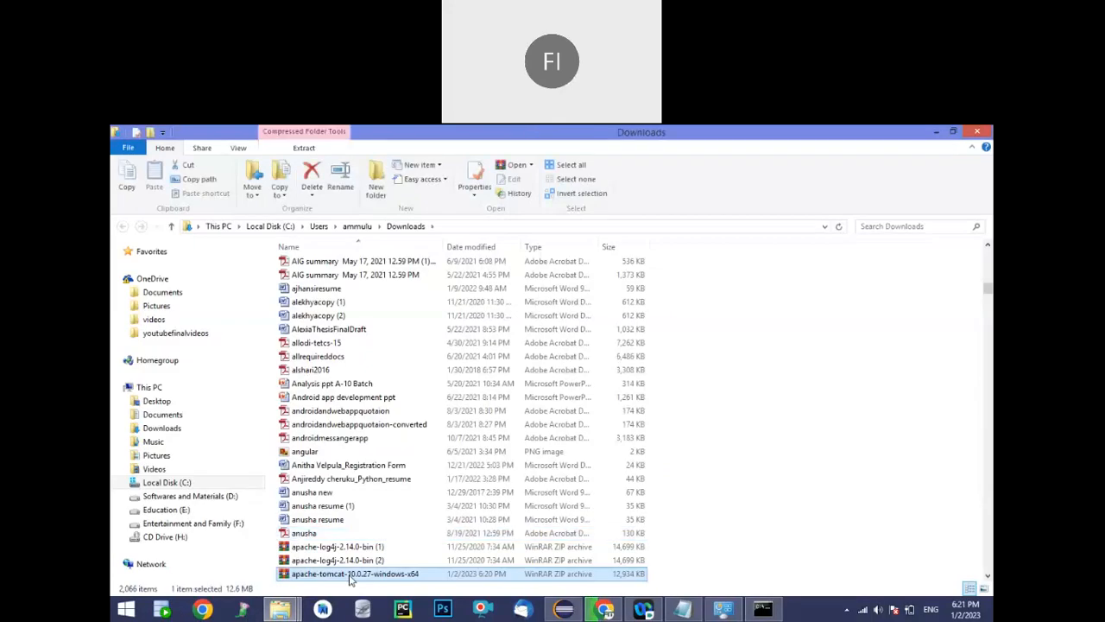
{"action": "right_click", "coordinate": [350, 577]}
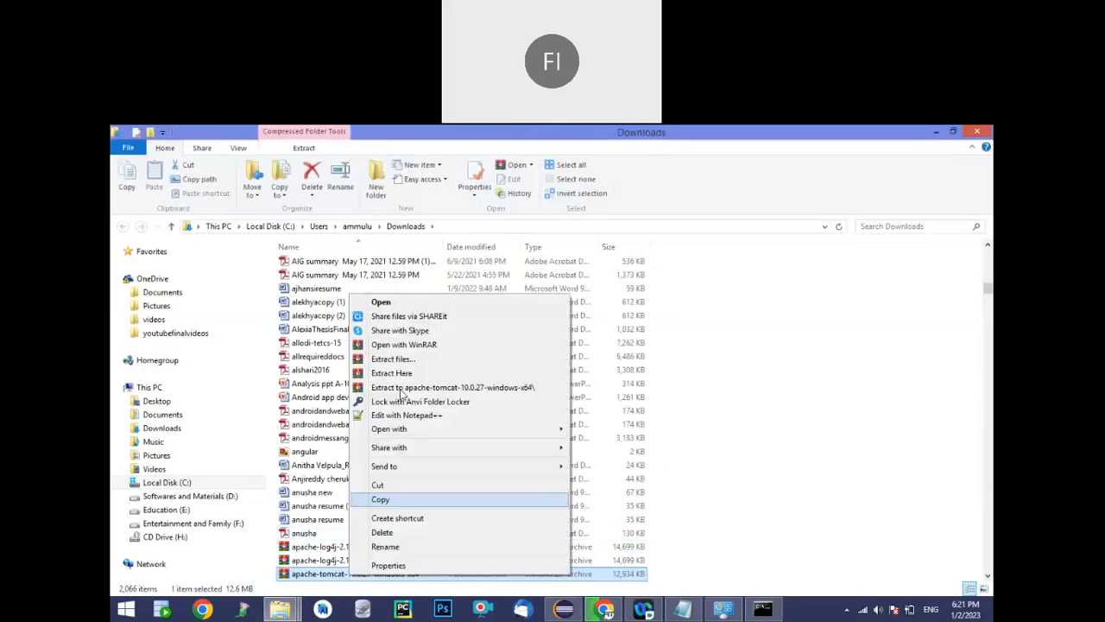
{"action": "left_click", "coordinate": [400, 388]}
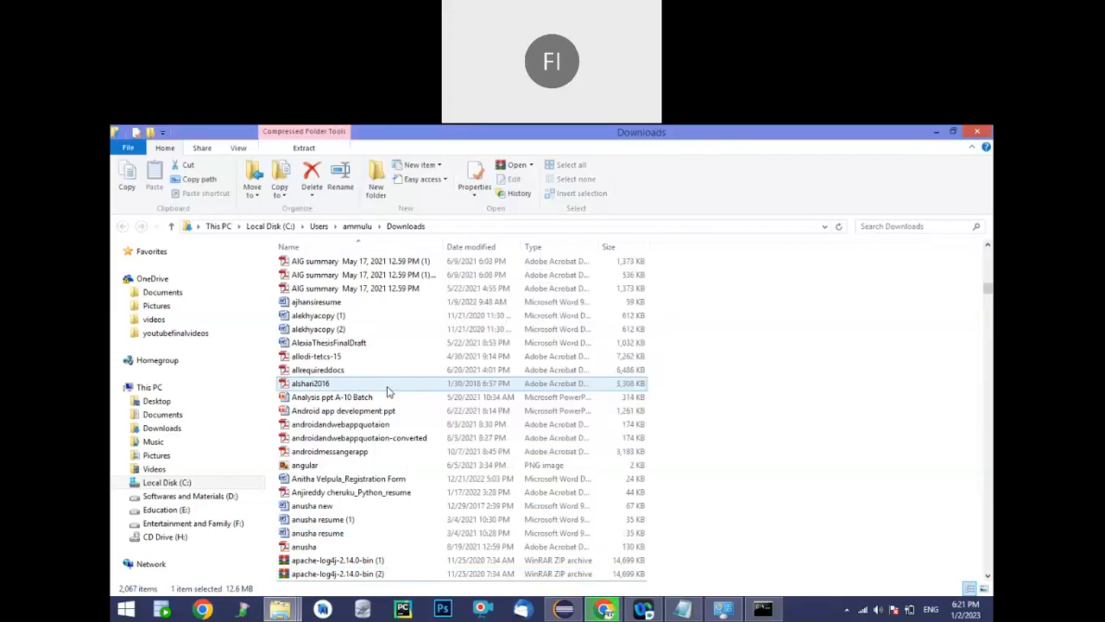
{"action": "left_click", "coordinate": [557, 370]}
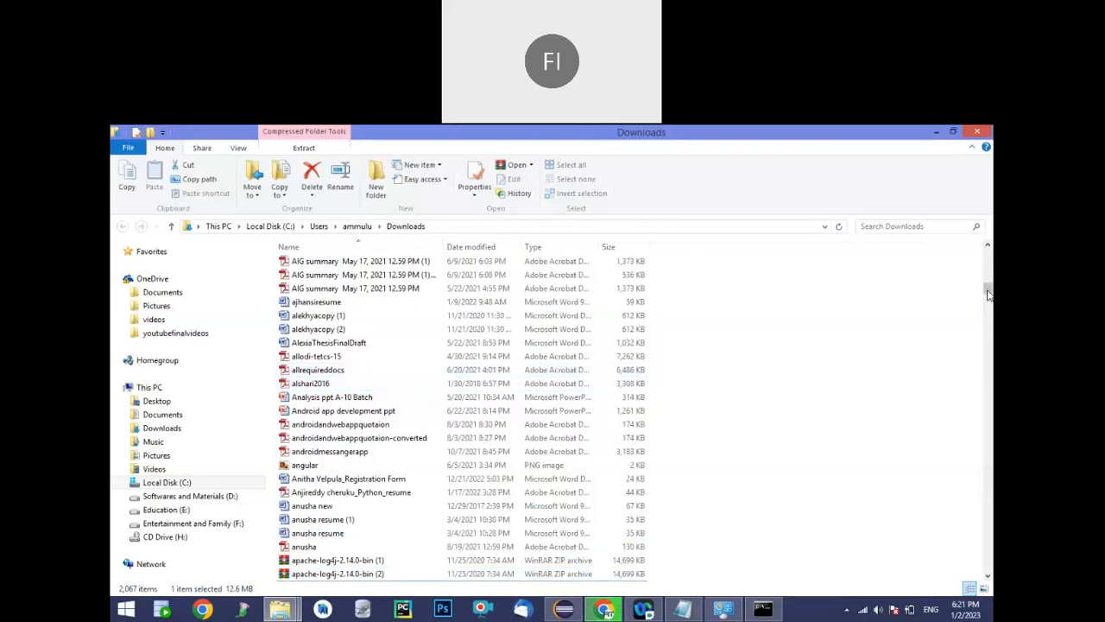
Open the extracted apache-tomcat-10.0.27 folder inside apache-tomcat-10.0.27-windows-x64 and copy its full path
{"action": "left_click_drag", "start_coordinate": [988, 279], "coordinate": [989, 249]}
{"action": "left_click", "coordinate": [314, 282]}
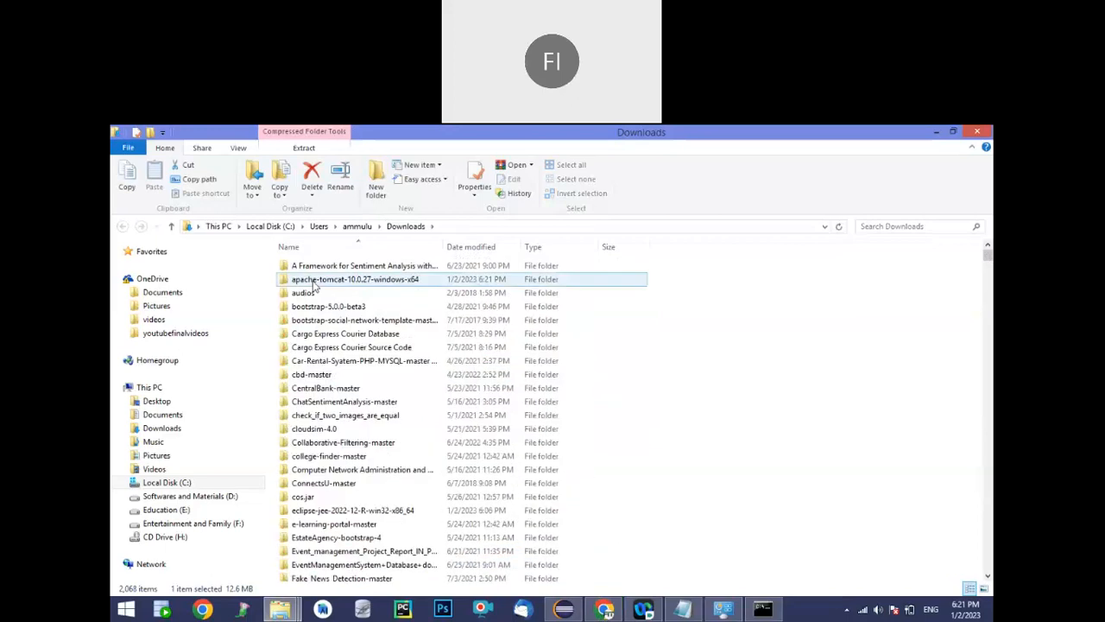
{"action": "double_click", "coordinate": [314, 284]}
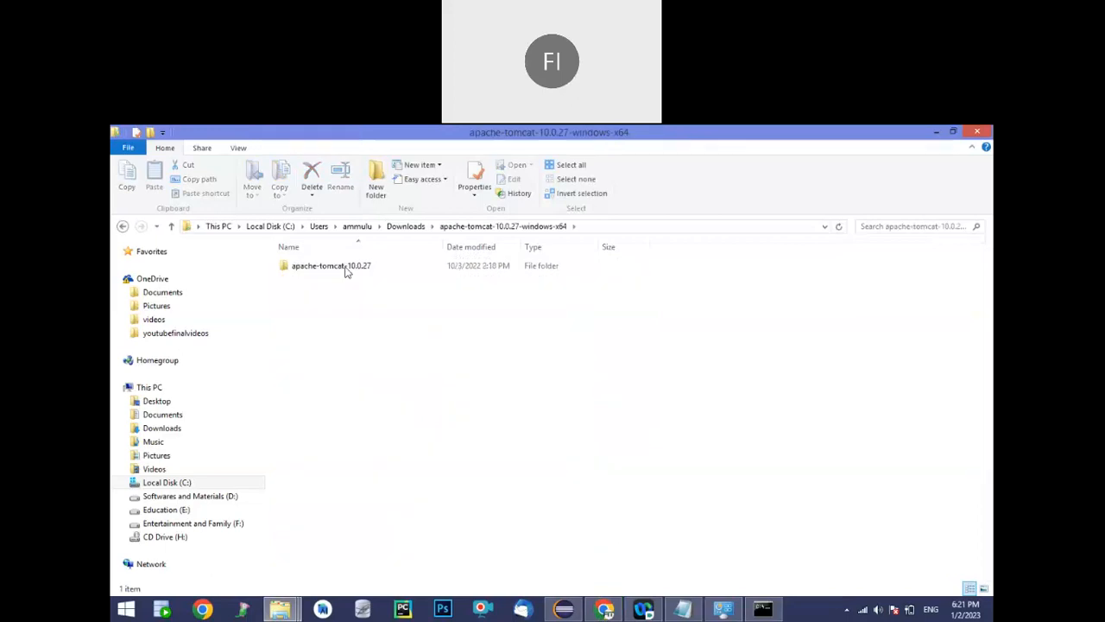
{"action": "left_click", "coordinate": [345, 270]}
{"action": "double_click", "coordinate": [345, 270]}
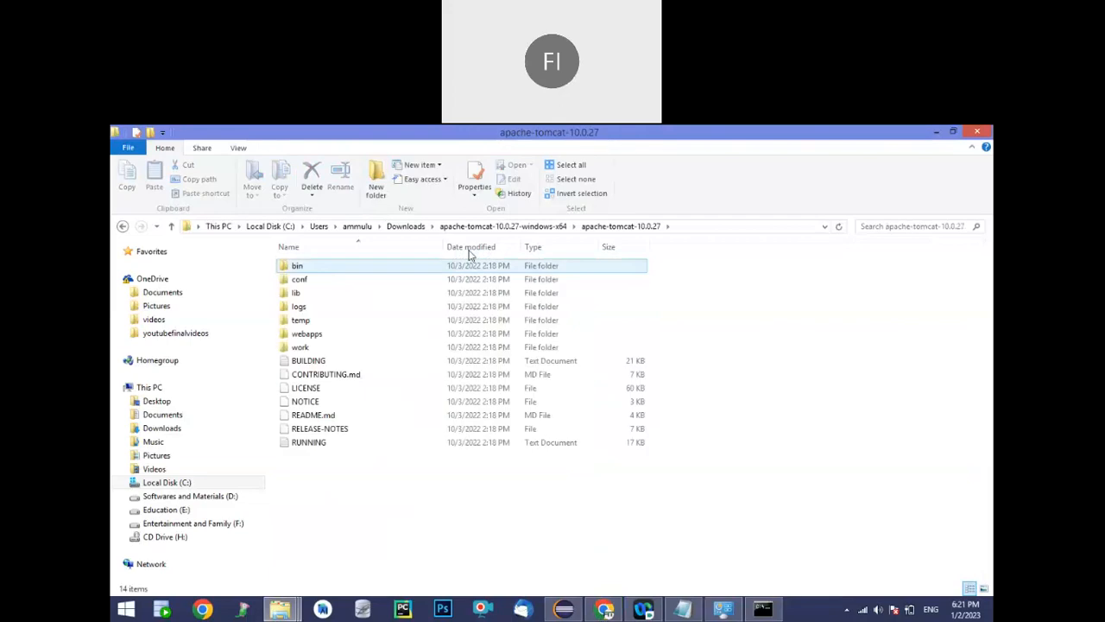
{"action": "left_click", "coordinate": [675, 227]}
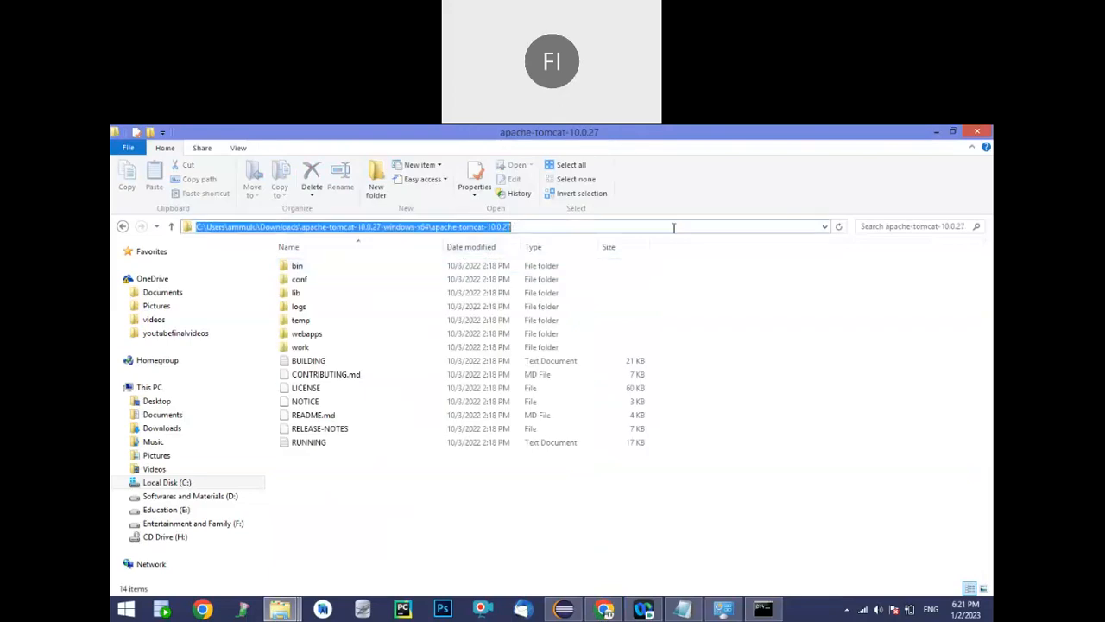
Switch to Eclipse and start creating a new server from the Servers view
{"action": "left_click", "coordinate": [565, 611]}
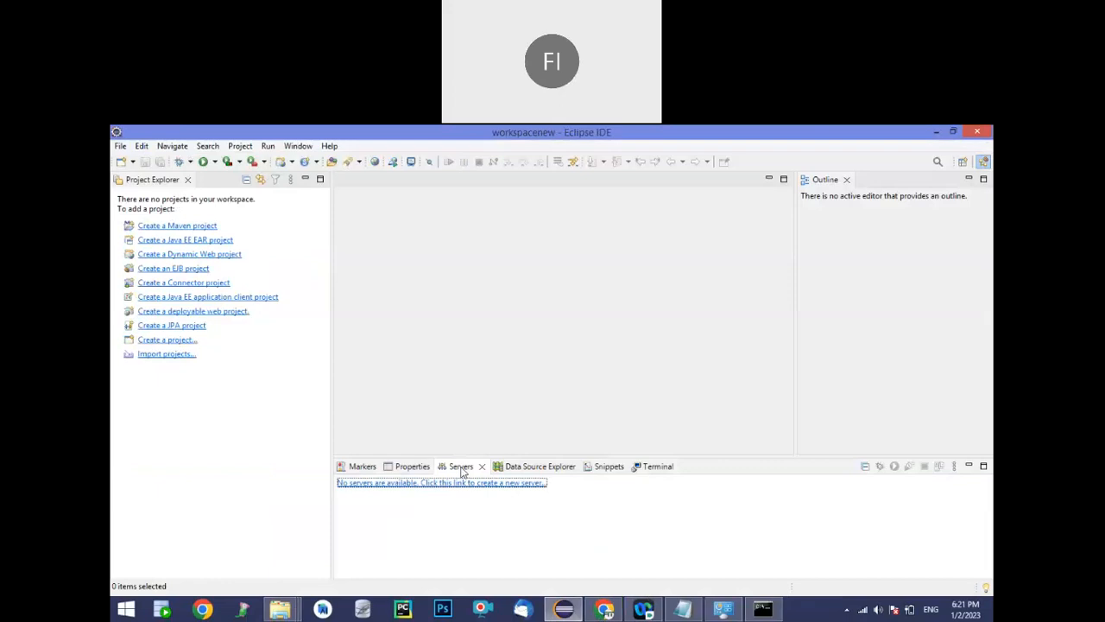
{"action": "left_click", "coordinate": [298, 145]}
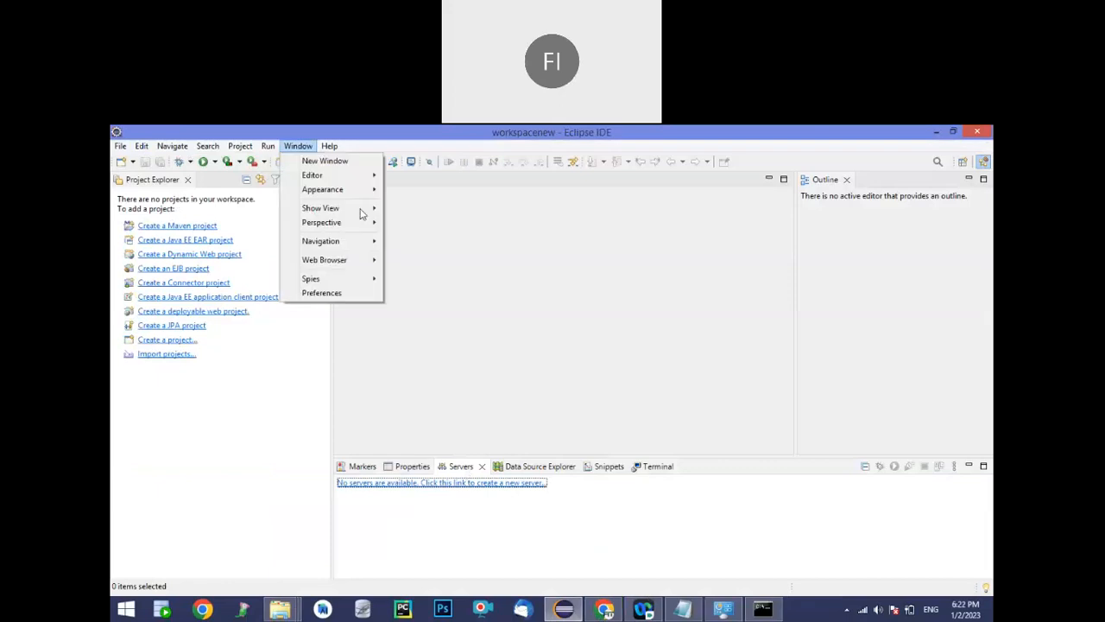
{"action": "mouse_move", "coordinate": [361, 210]}
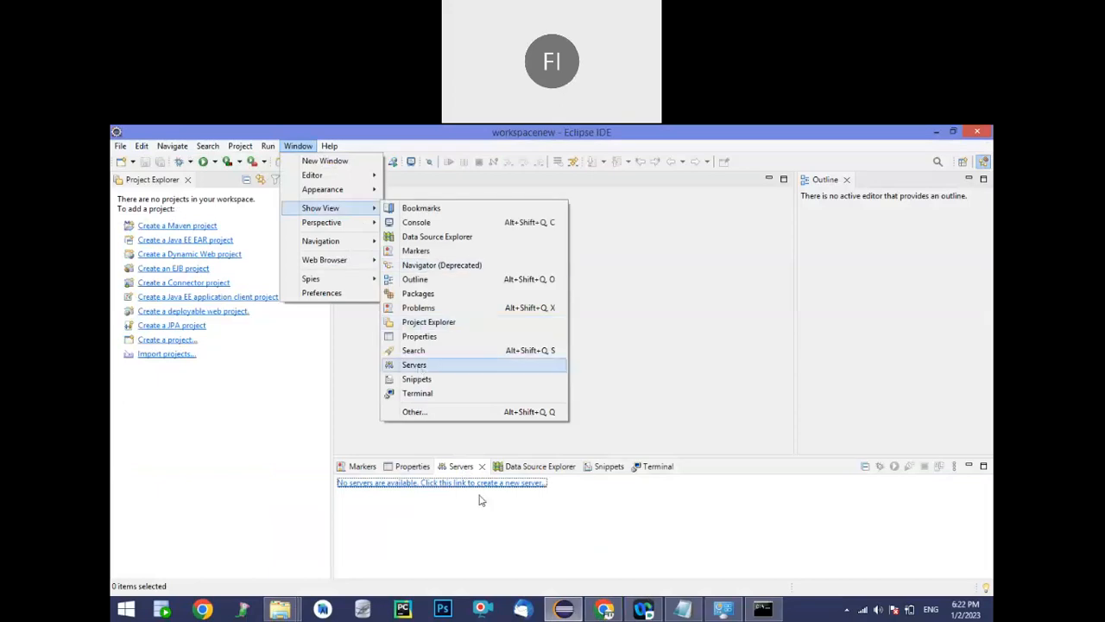
{"action": "left_click", "coordinate": [418, 486]}
{"action": "left_click", "coordinate": [415, 486]}
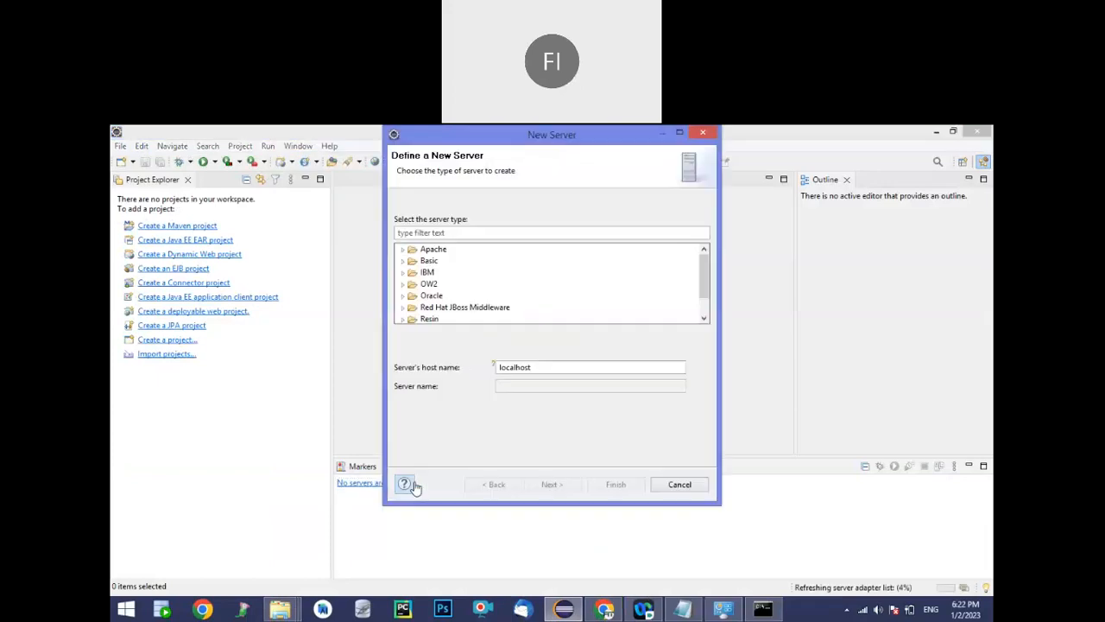
Choose the Apache server type Tomcat v10.0 Server with host name localhost and continue to the installation directory settings
{"action": "left_click", "coordinate": [403, 250]}
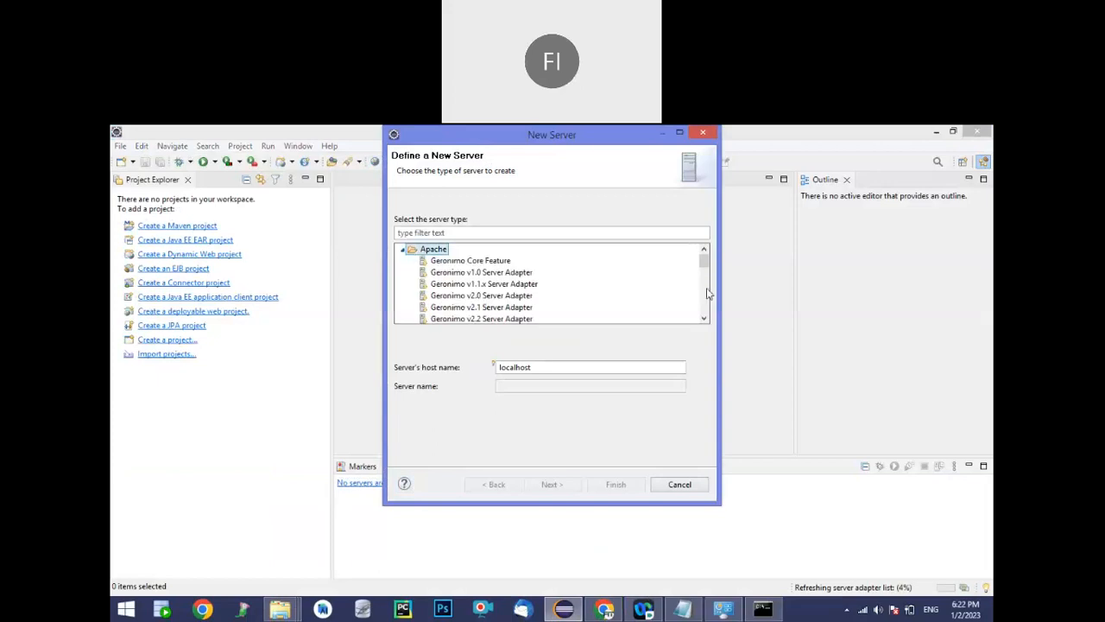
{"action": "scroll", "coordinate": [707, 293], "scroll_direction": "down", "scroll_amount": 2}
{"action": "scroll", "coordinate": [707, 295], "scroll_direction": "down", "scroll_amount": 2}
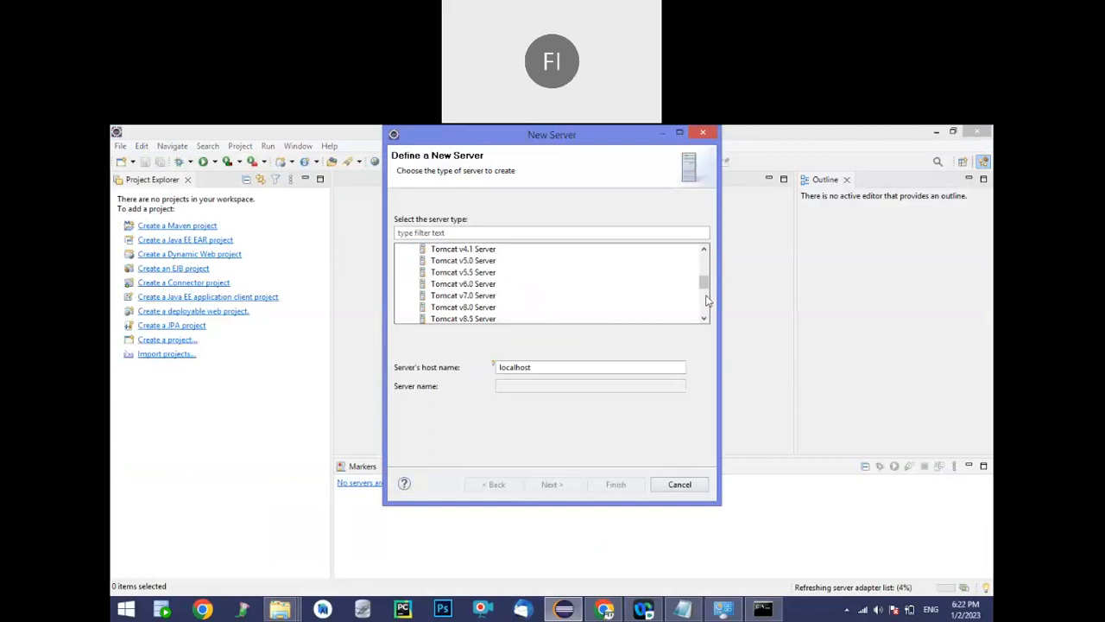
{"action": "scroll", "coordinate": [561, 286], "scroll_direction": "down", "scroll_amount": 2}
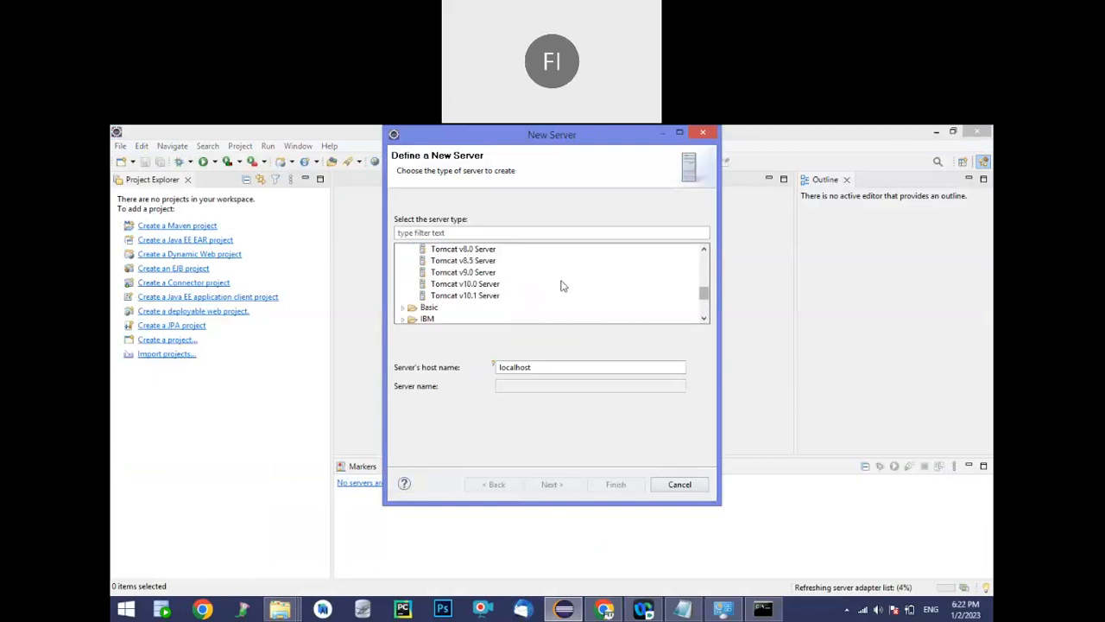
{"action": "left_click", "coordinate": [482, 288]}
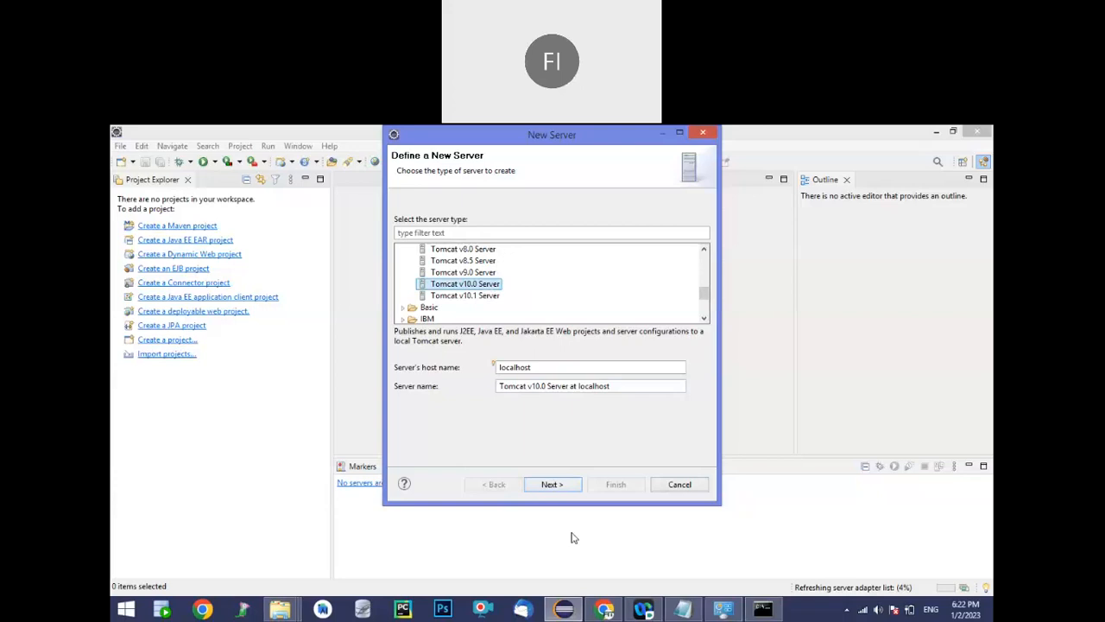
{"action": "left_click", "coordinate": [542, 486]}
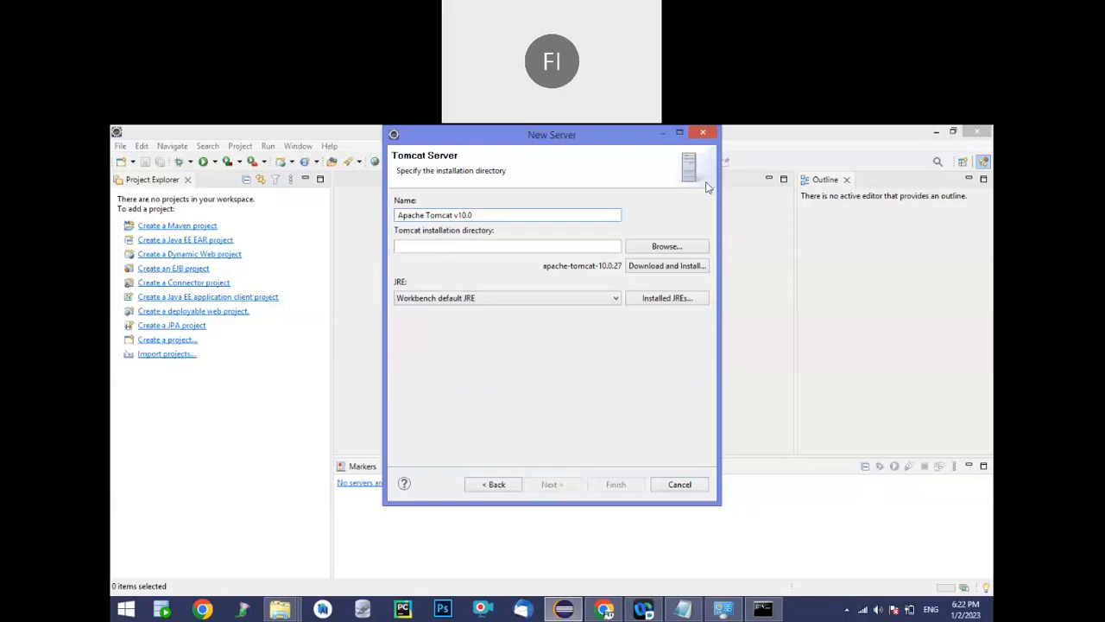
Set the Tomcat installation directory to the copied apache-tomcat-10.0.27 folder path and finish creating the server
{"action": "left_click", "coordinate": [508, 245]}
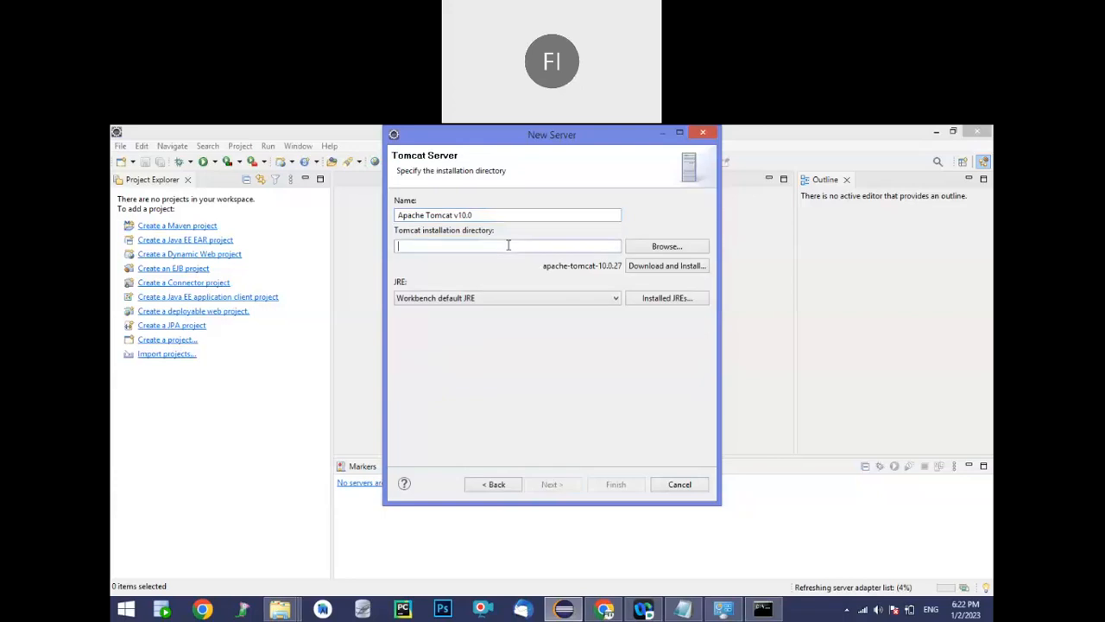
{"action": "key", "text": "ctrl+v"}
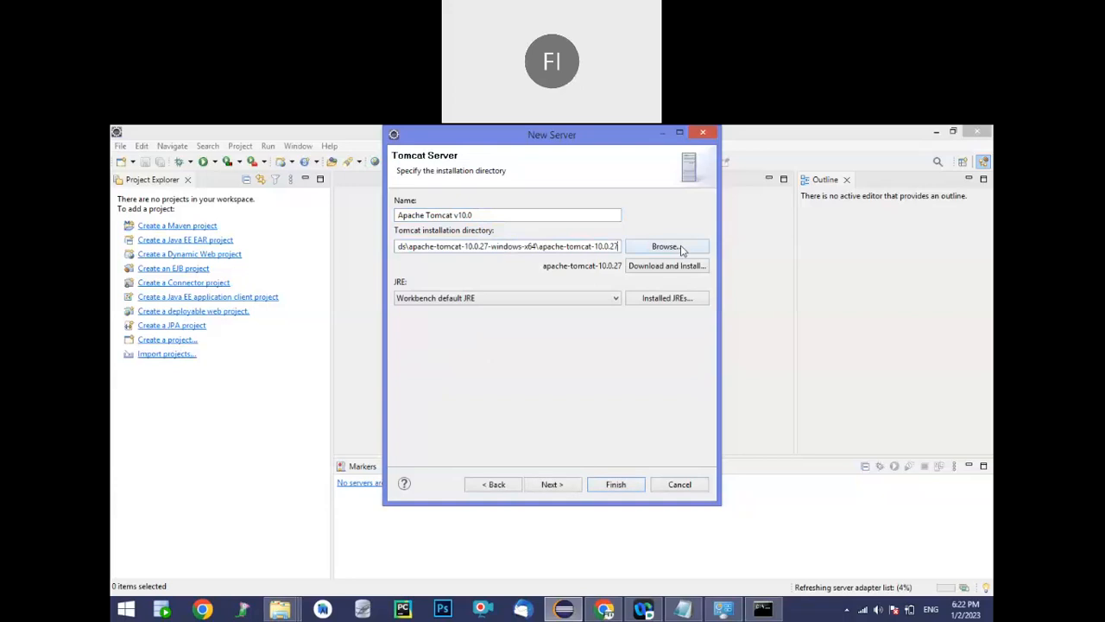
{"action": "left_click", "coordinate": [616, 484]}
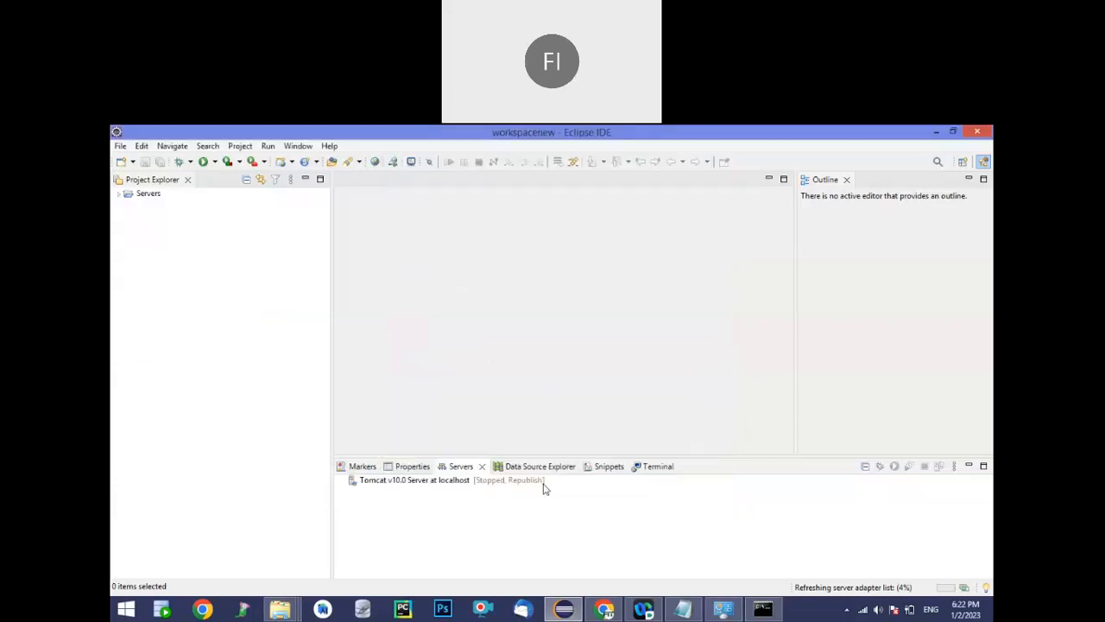
Try to start the Tomcat v10.0 server and allow Eclipse through Windows Firewall on private networks
{"action": "left_click", "coordinate": [543, 483]}
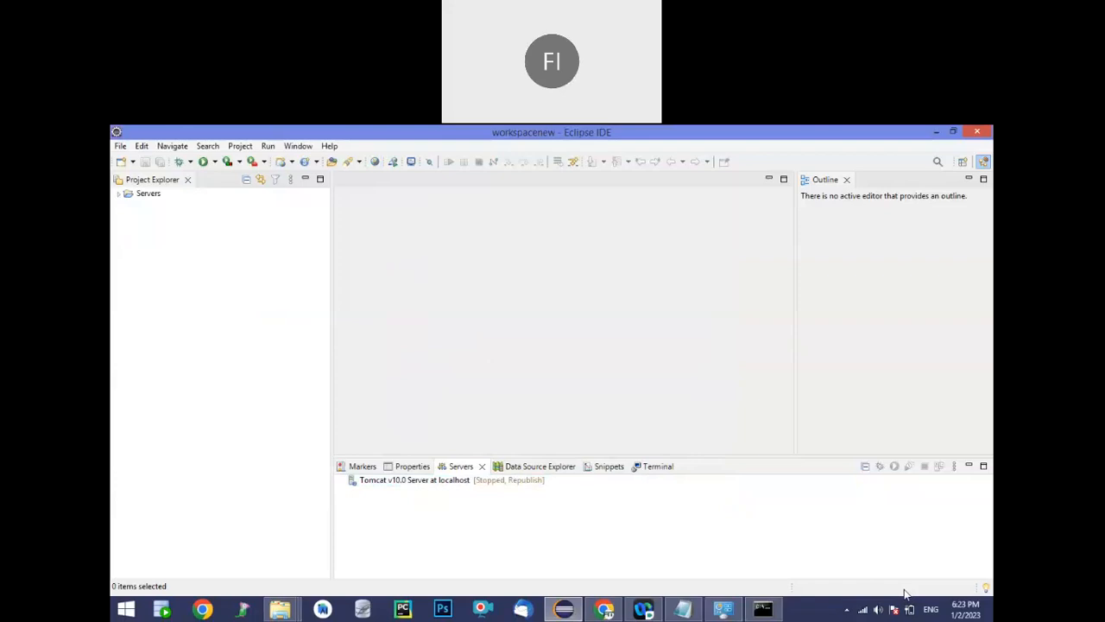
{"action": "left_click", "coordinate": [448, 481]}
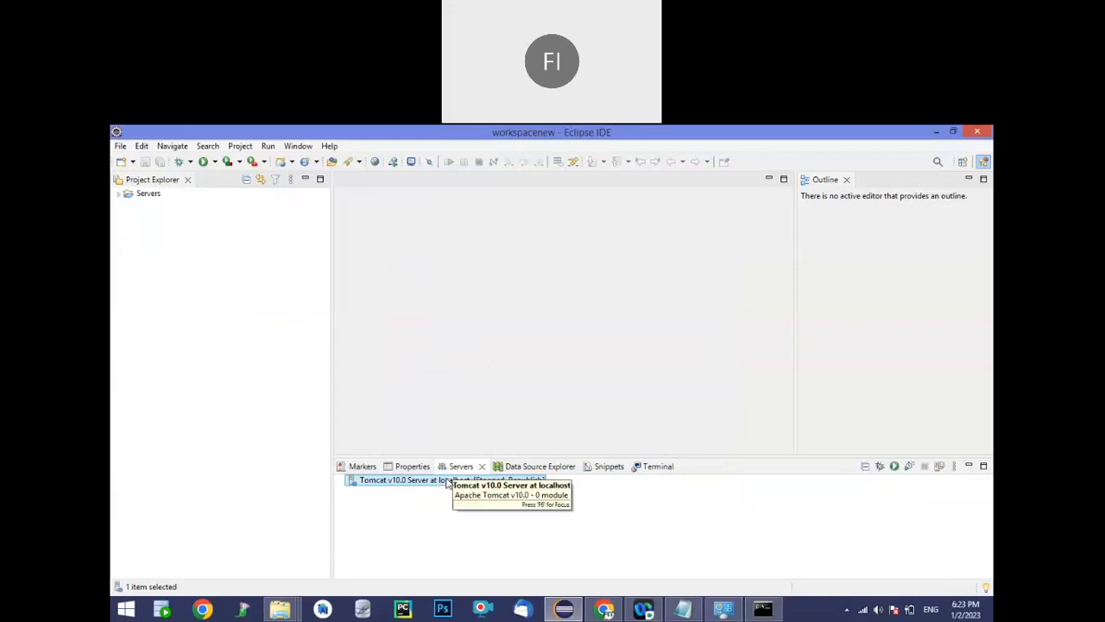
{"action": "left_click", "coordinate": [895, 467]}
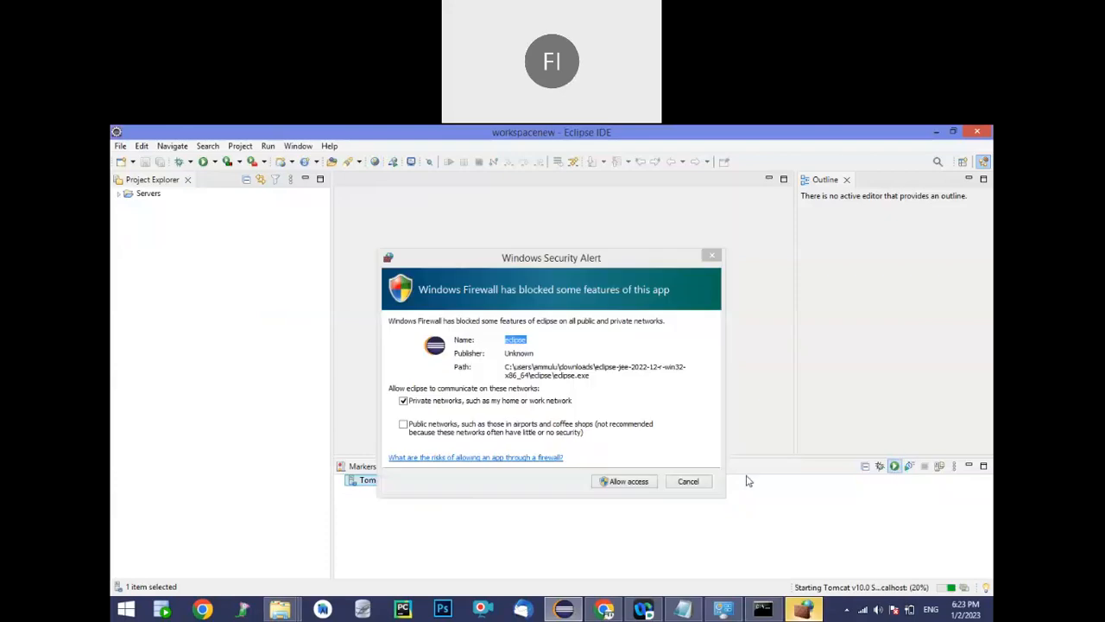
{"action": "left_click", "coordinate": [630, 483]}
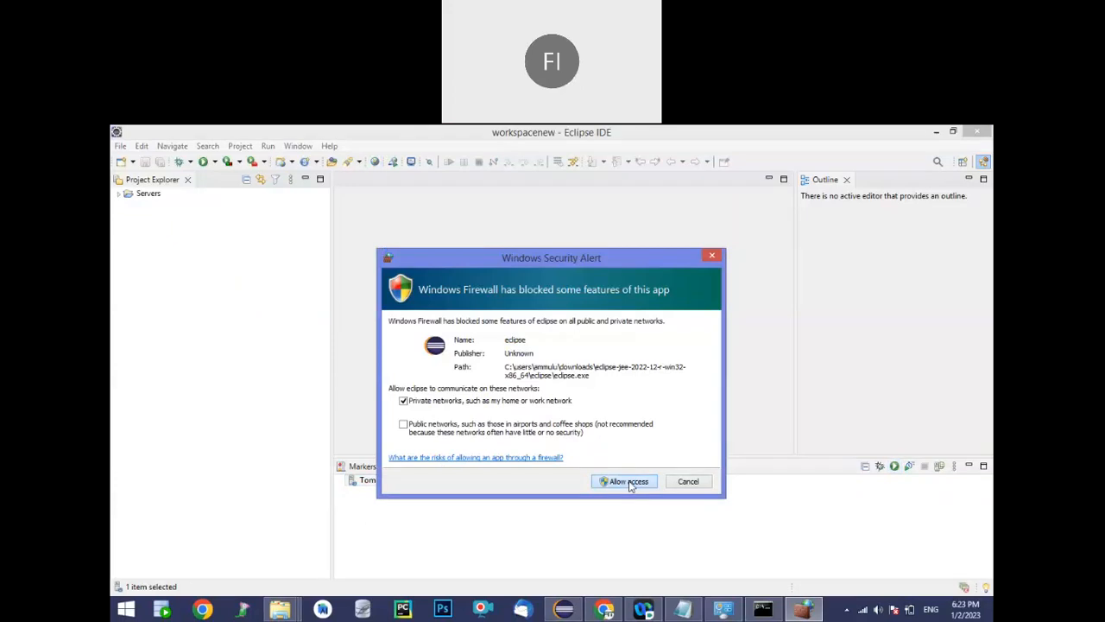
{"action": "left_click", "coordinate": [629, 483]}
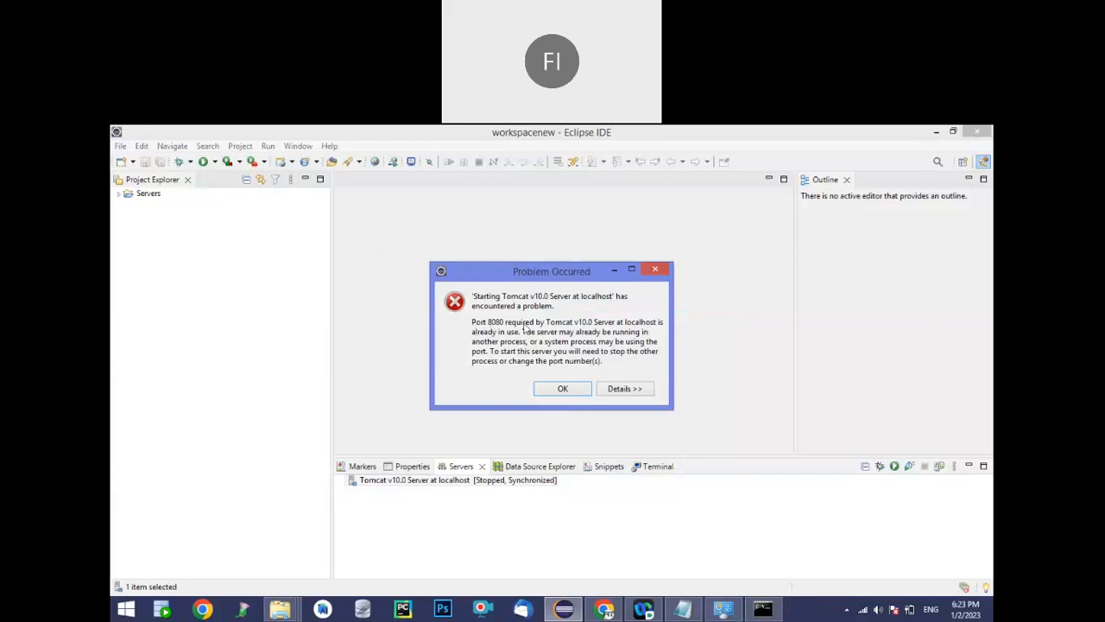
{"action": "left_click", "coordinate": [658, 271]}
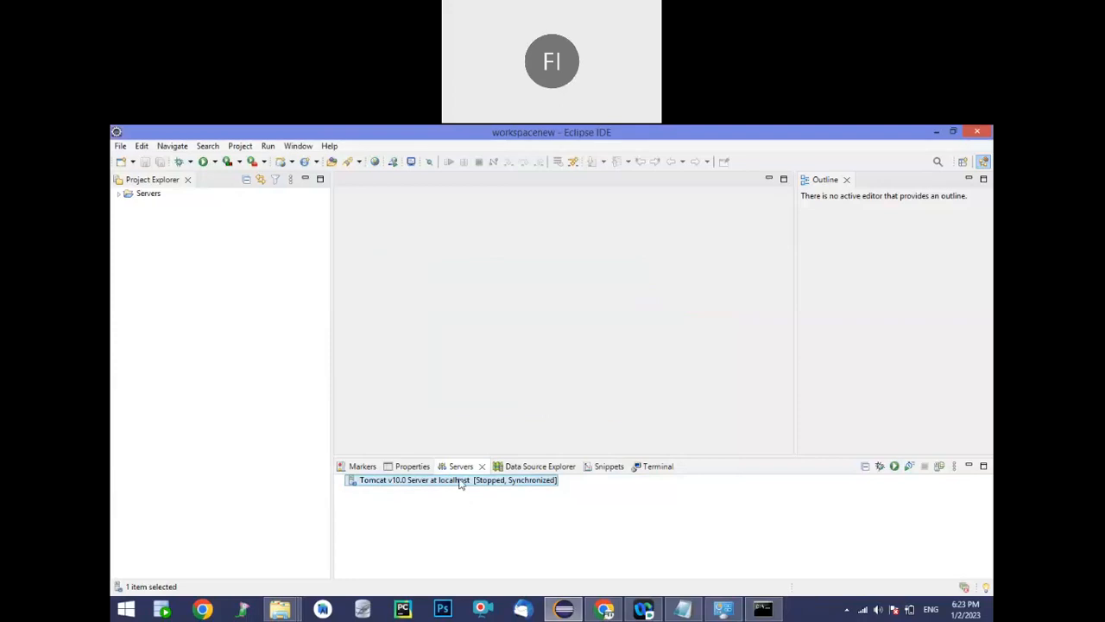
Set the Tomcat v10.0 server's HTTP/1.1 port to 8085 in its configuration and save the change
{"action": "double_click", "coordinate": [460, 481]}
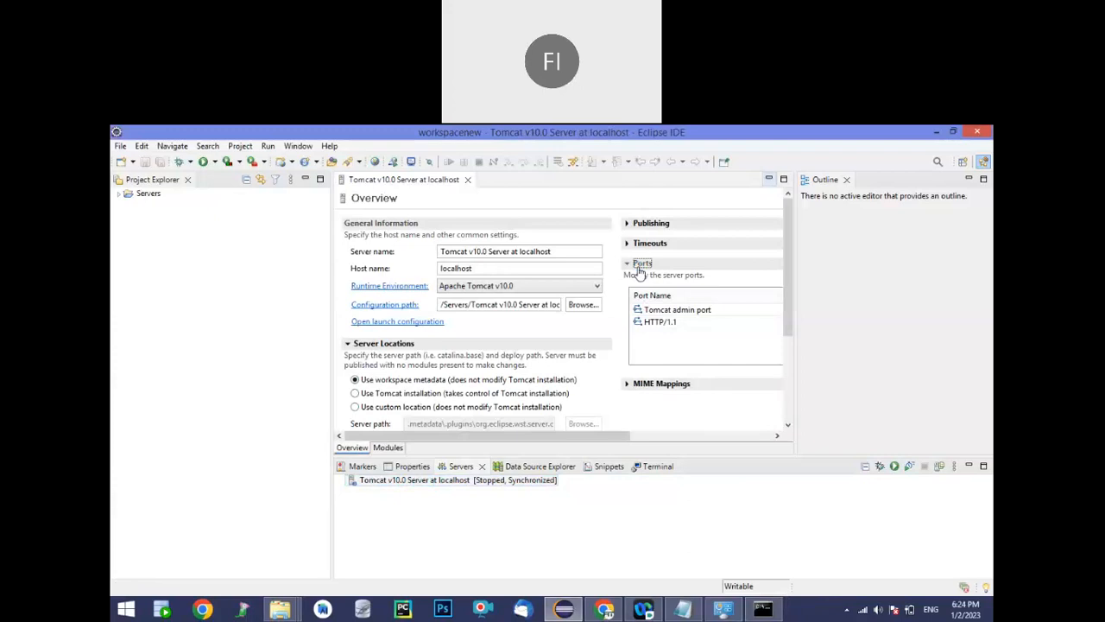
{"action": "left_click", "coordinate": [641, 264]}
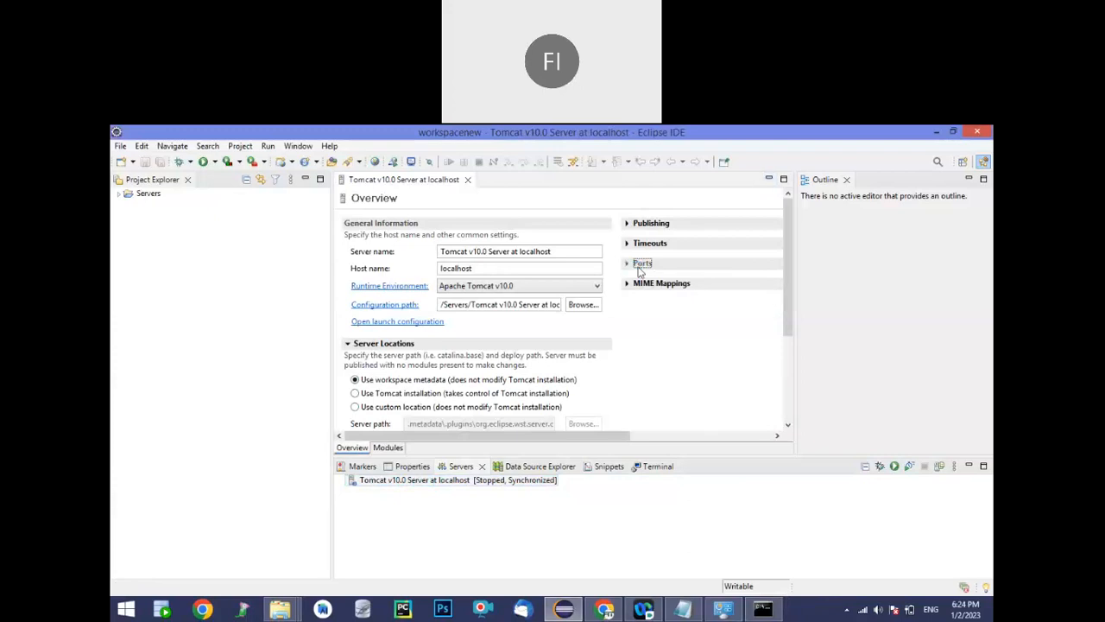
{"action": "left_click", "coordinate": [641, 268]}
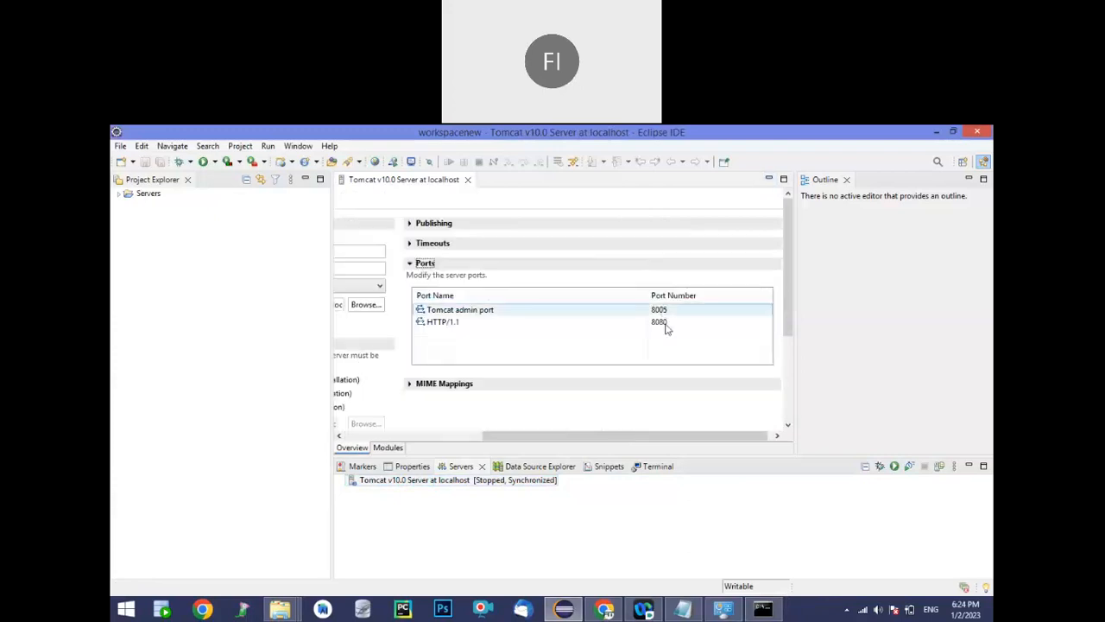
{"action": "left_click", "coordinate": [670, 326]}
{"action": "left_click", "coordinate": [672, 323]}
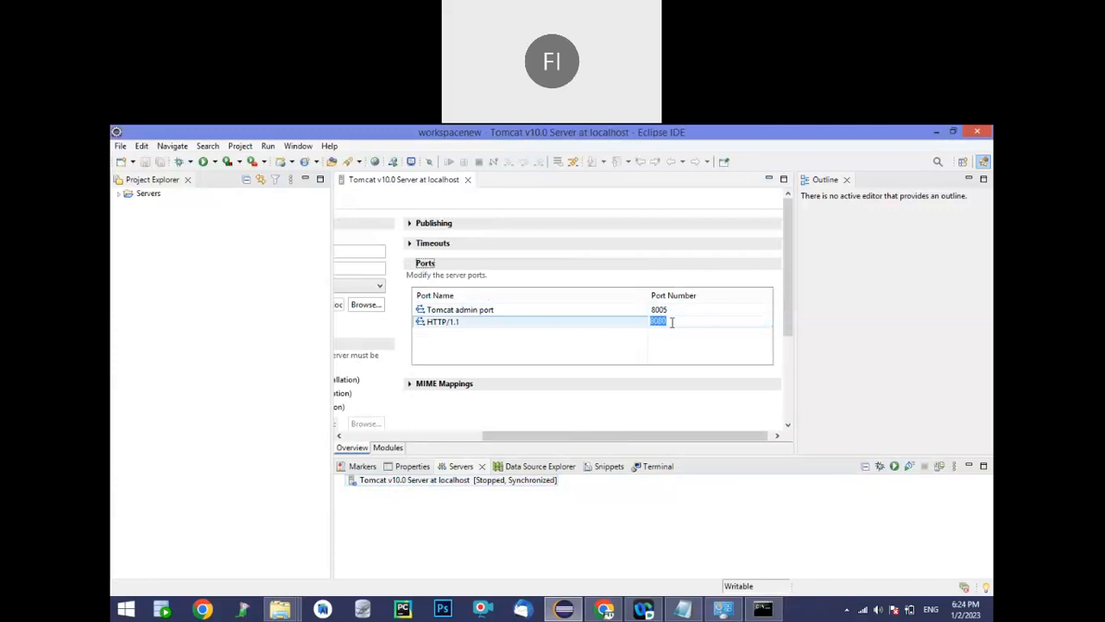
{"action": "key", "text": "Return"}
{"action": "key", "text": "BackSpace"}
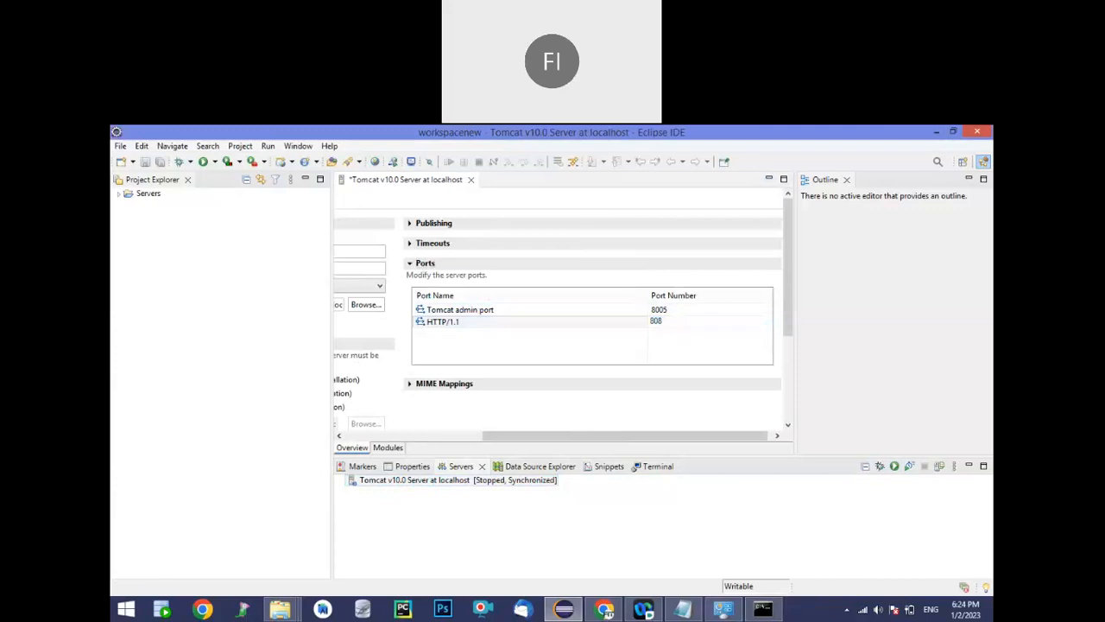
{"action": "type", "text": "5"}
{"action": "key", "text": "Return"}
{"action": "key", "text": "ctrl+s"}
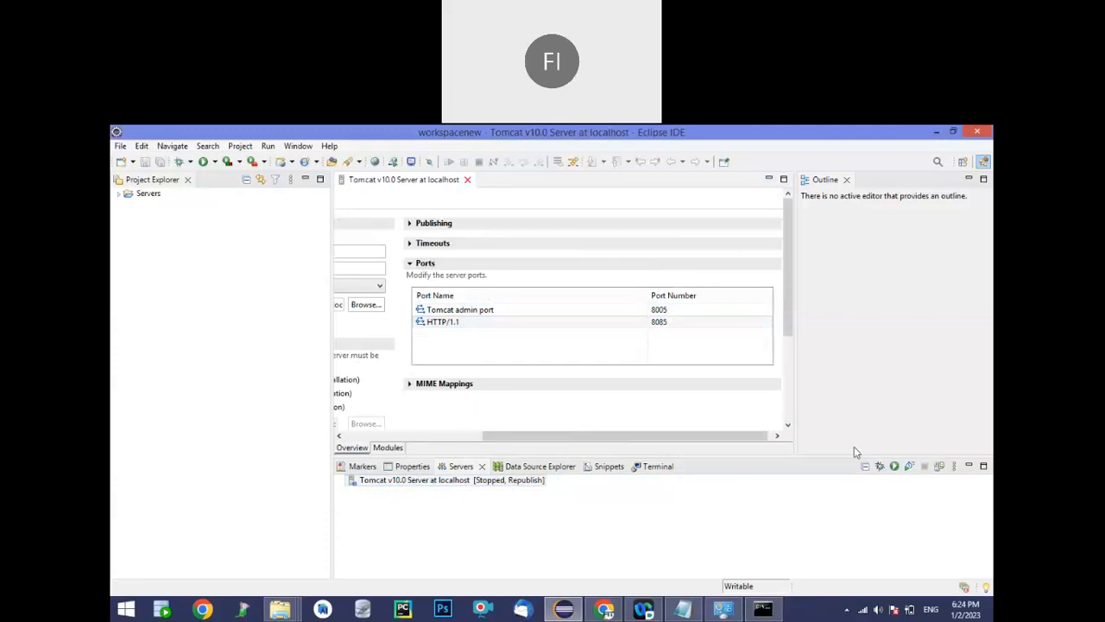
Start the Tomcat v10.0 server, allow OpenJDK Platform binary through the firewall on private networks, and stop the server again
{"action": "left_click", "coordinate": [895, 465]}
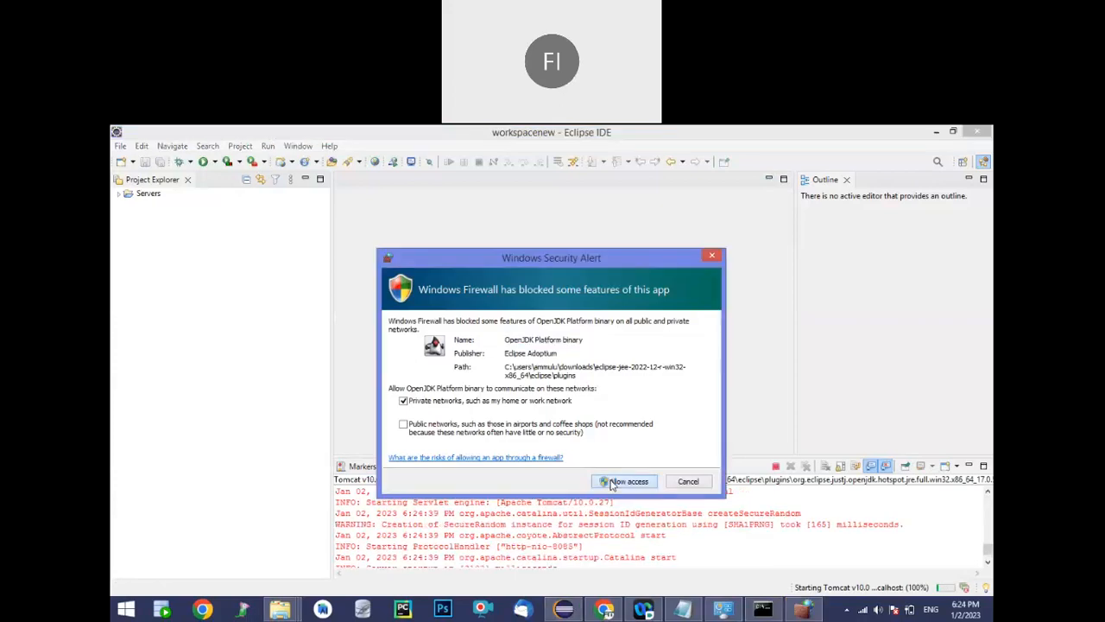
{"action": "left_click", "coordinate": [623, 482]}
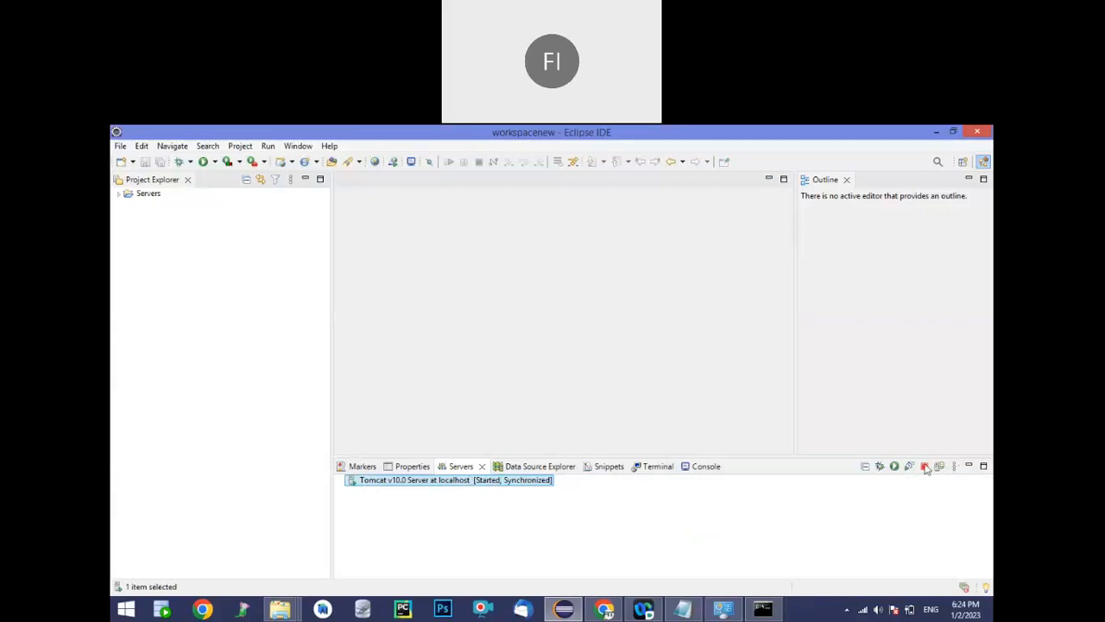
{"action": "left_click", "coordinate": [925, 467]}
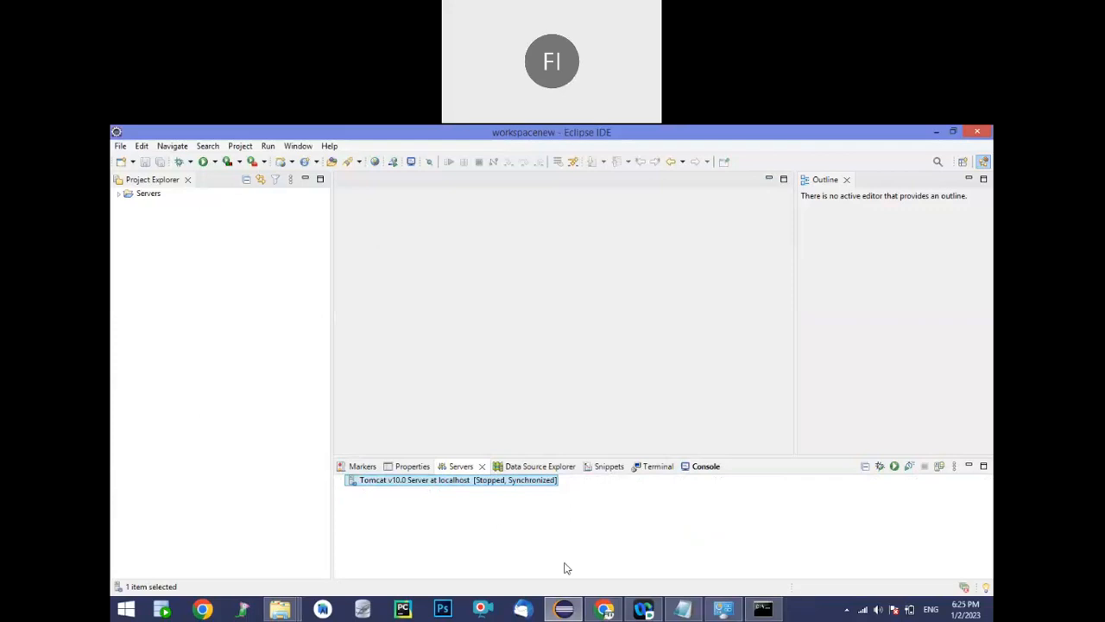
Return to Chrome, show the downloaded mysql-installer-community-8.0.31.0 file in its folder, and launch it with the folder window minimized
{"action": "left_click", "coordinate": [604, 609]}
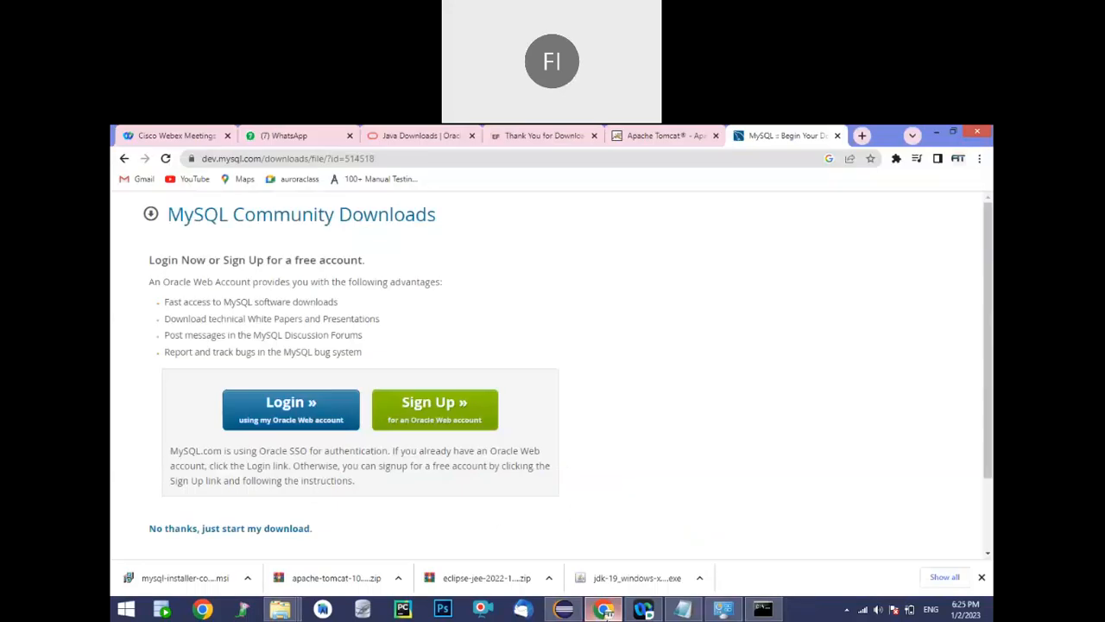
{"action": "left_click", "coordinate": [248, 585]}
{"action": "left_click", "coordinate": [316, 542]}
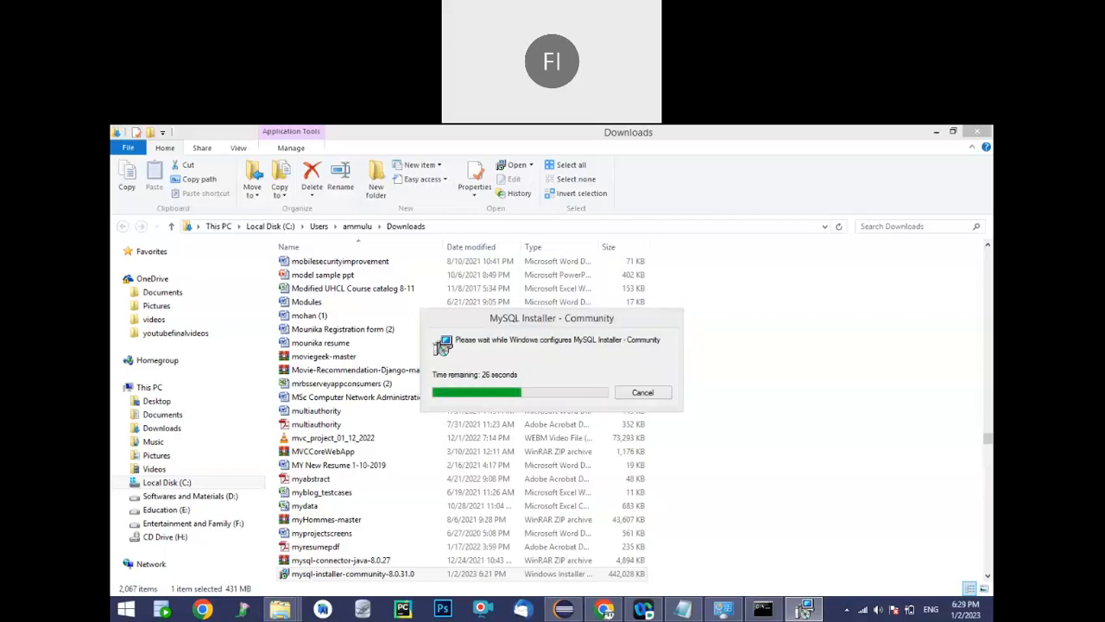
{"action": "left_click", "coordinate": [612, 398]}
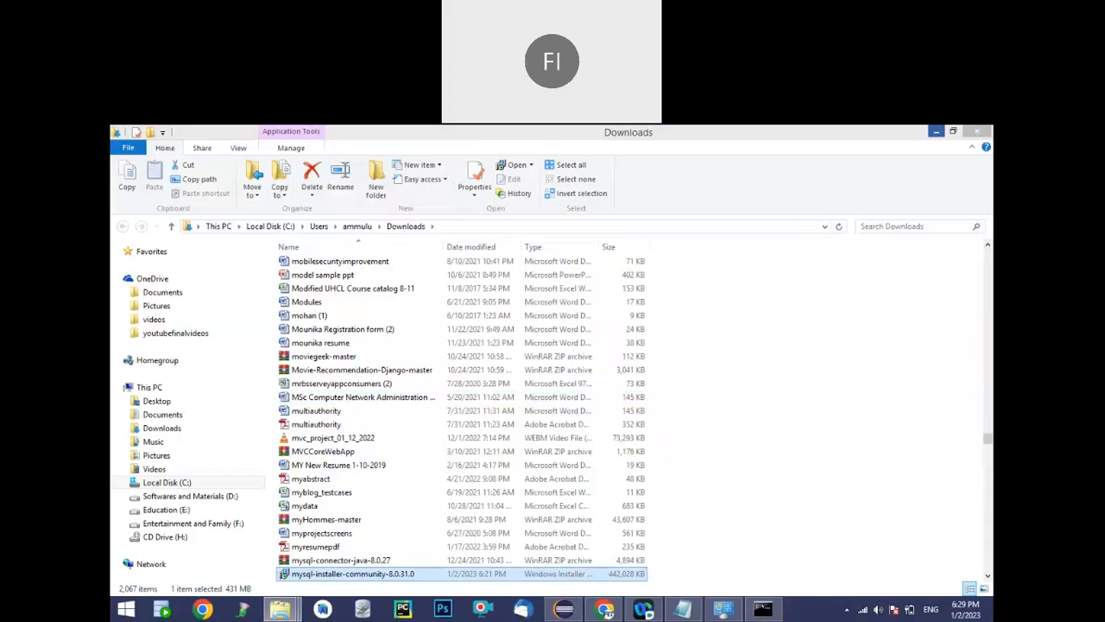
{"action": "left_click", "coordinate": [936, 132]}
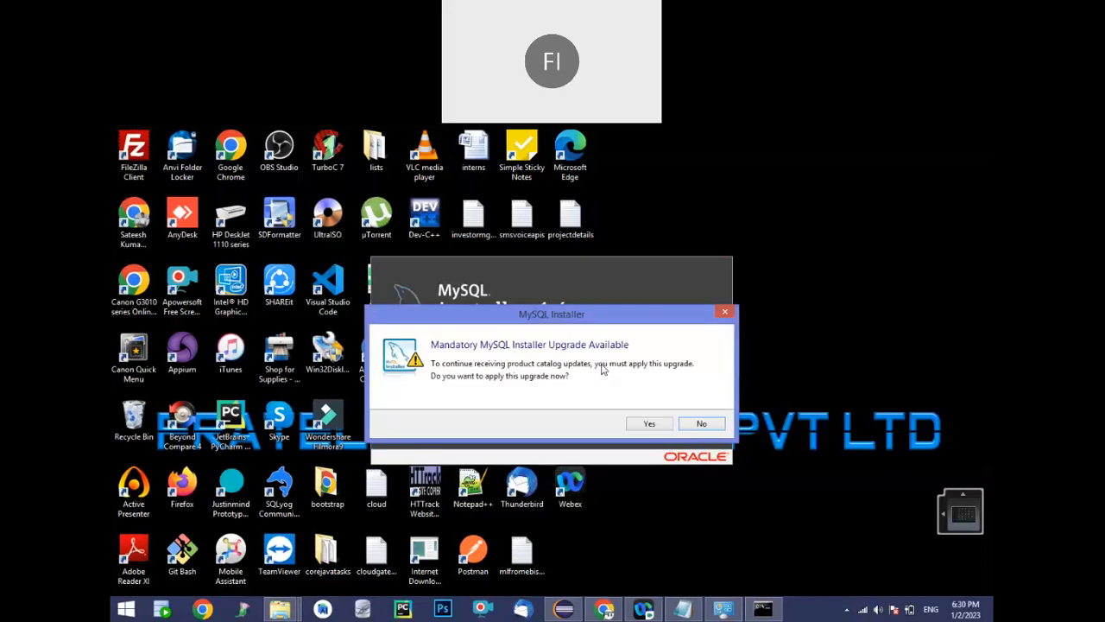
Decline the MySQL Installer upgrade, choose the Server only setup type, and install MySQL Server 8.0.31
{"action": "left_click", "coordinate": [699, 424]}
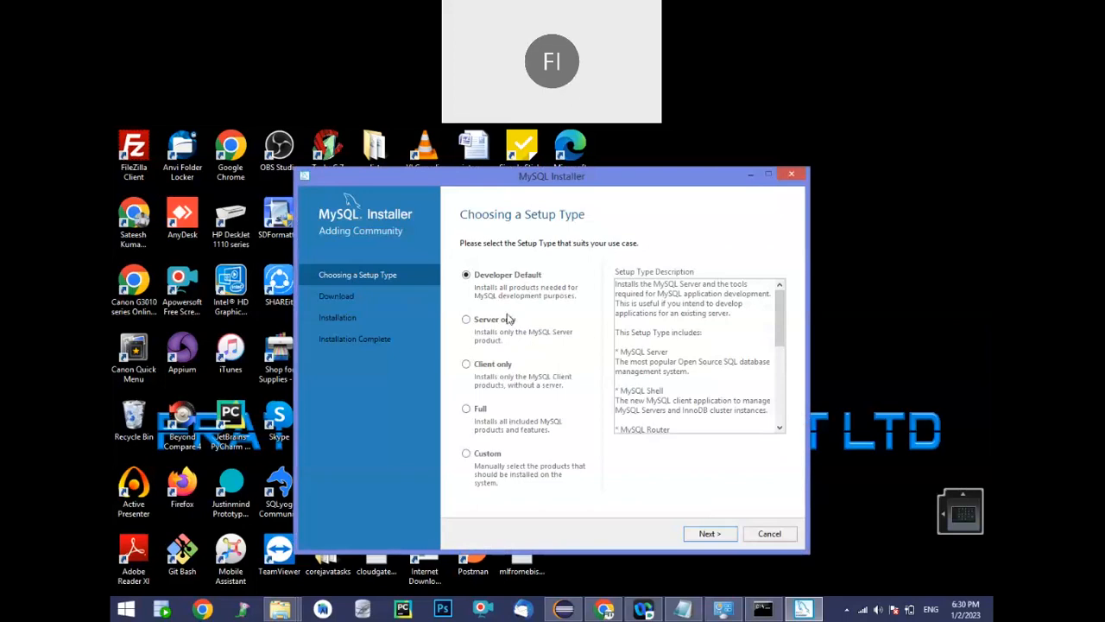
{"action": "left_click", "coordinate": [488, 323]}
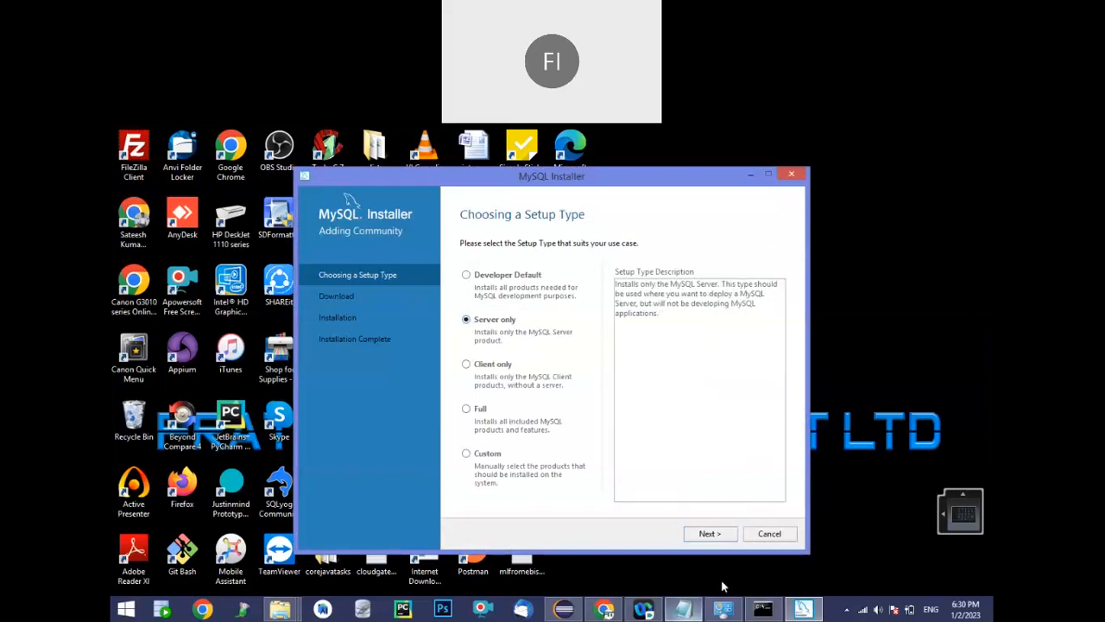
{"action": "left_click", "coordinate": [708, 534]}
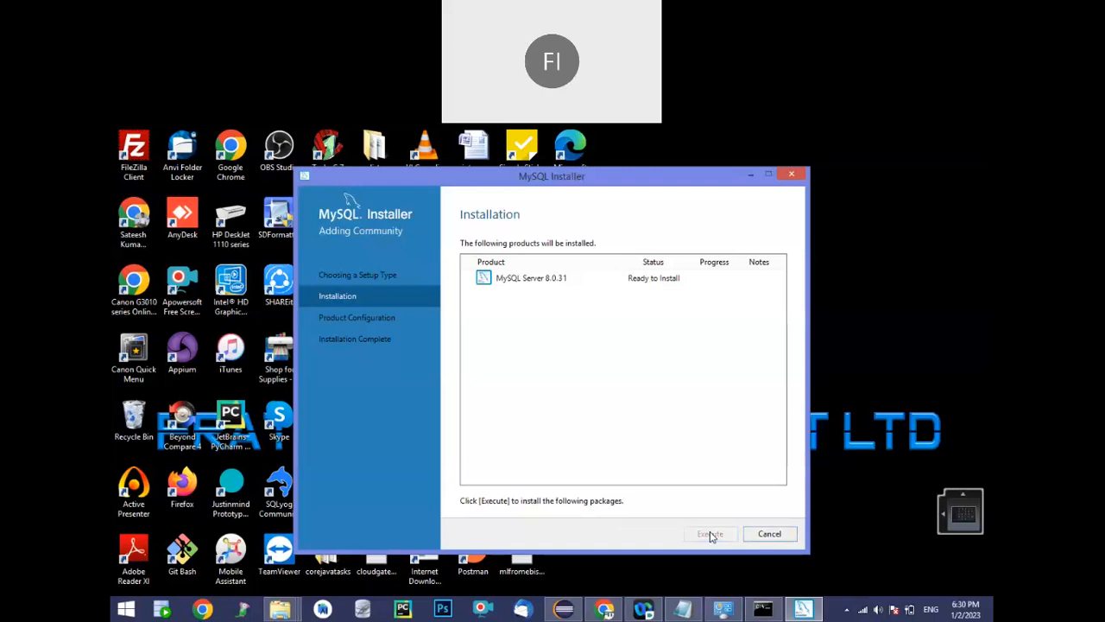
{"action": "left_click", "coordinate": [710, 534]}
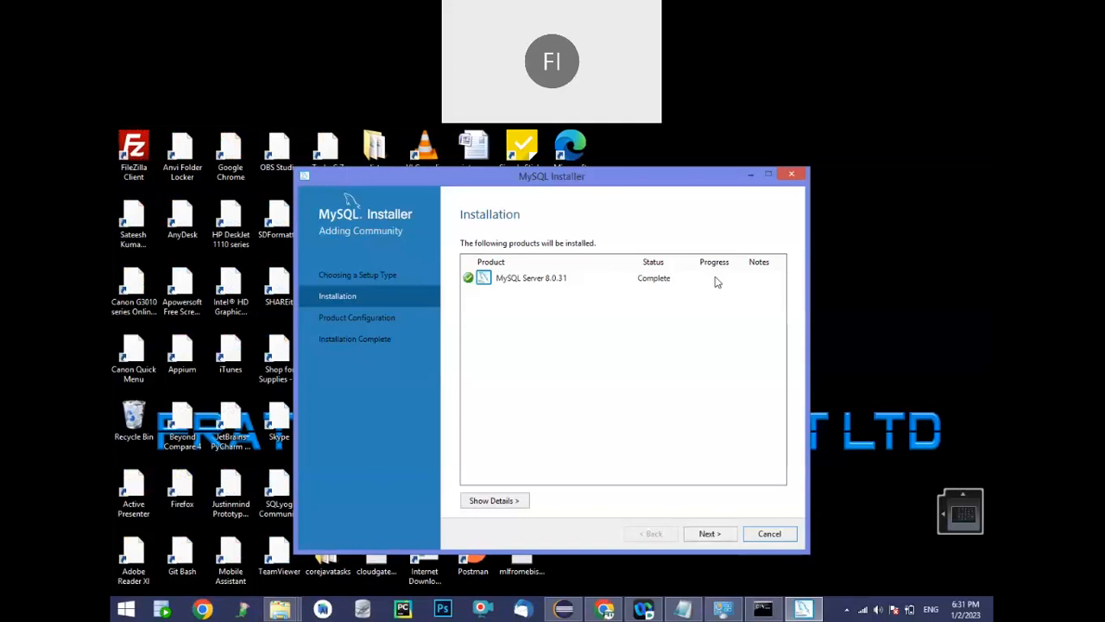
Proceed to the MySQL Server configuration, set the TCP/IP port to 3307, and keep strong password encryption for authentication
{"action": "left_click", "coordinate": [708, 535]}
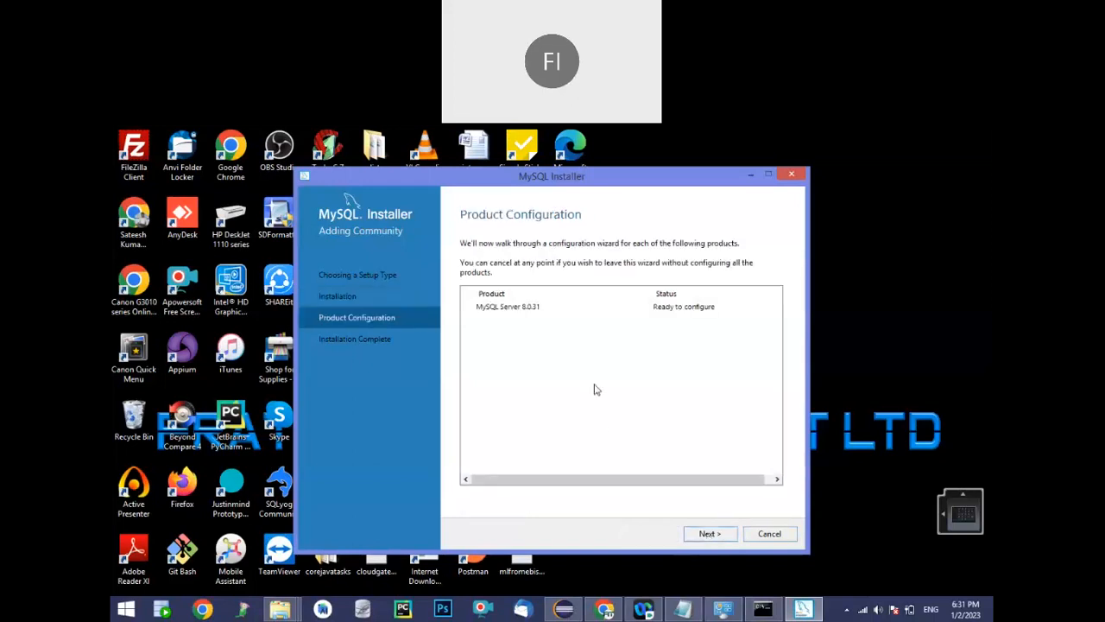
{"action": "left_click", "coordinate": [707, 535]}
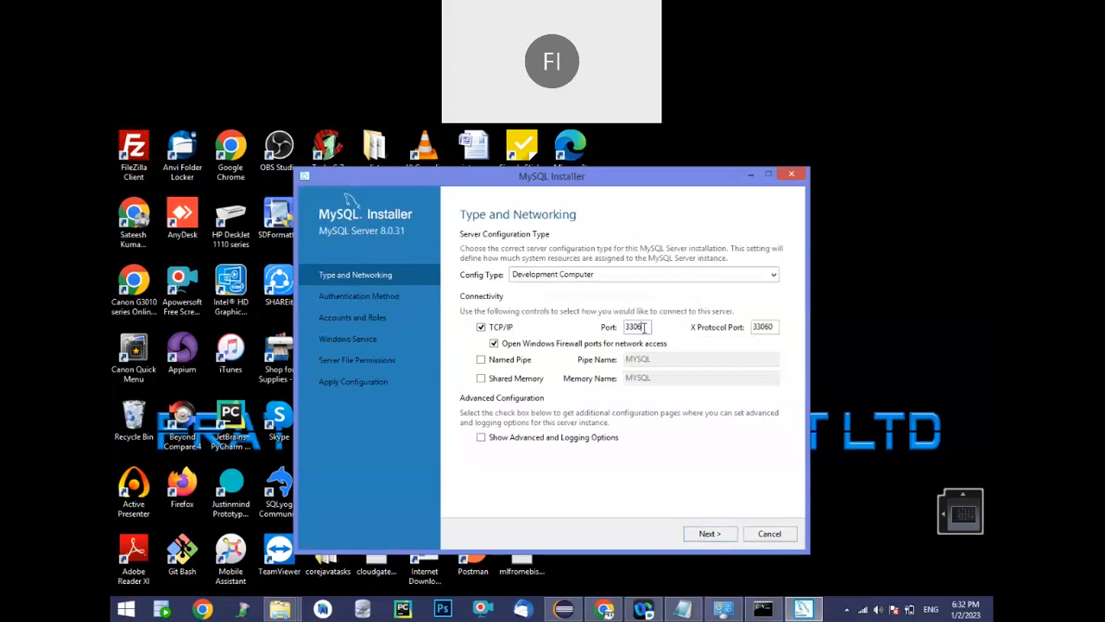
{"action": "left_click", "coordinate": [644, 327]}
{"action": "key", "text": "BackSpace"}
{"action": "type", "text": "7"}
{"action": "left_click", "coordinate": [720, 535]}
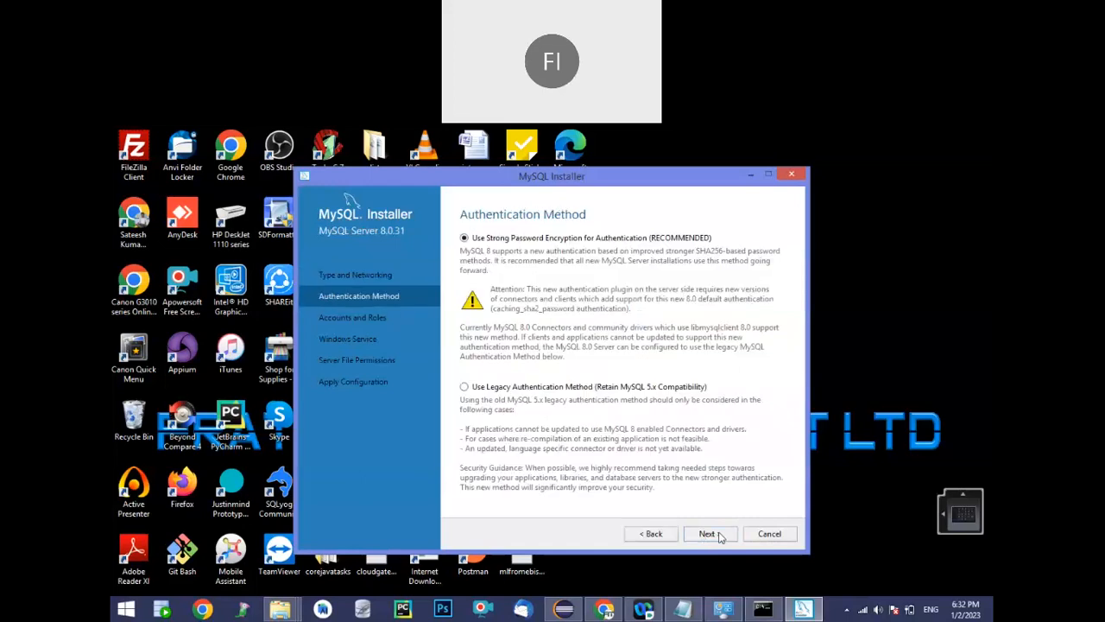
{"action": "left_click", "coordinate": [708, 534]}
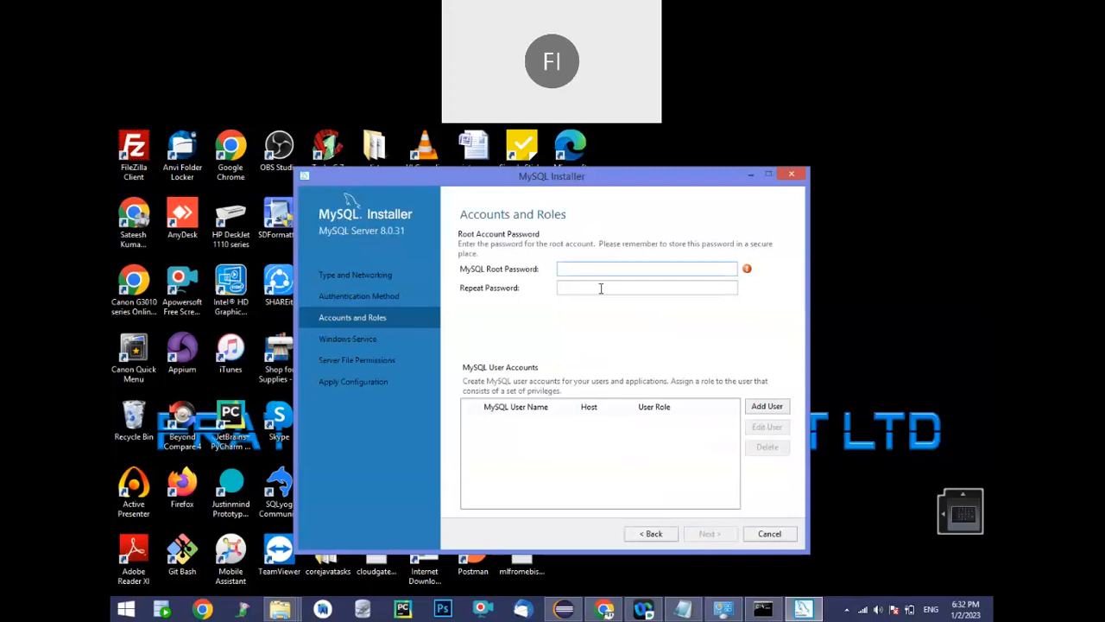
Enter the MySQL root password, repeat it in the confirmation field, and accept the accounts and roles settings
{"action": "left_click", "coordinate": [560, 267]}
{"action": "type", "text": "••••"}
{"action": "key", "text": "BackSpace"}
{"action": "key", "text": "BackSpace"}
{"action": "key", "text": "BackSpace"}
{"action": "key", "text": "BackSpace"}
{"action": "type", "text": "•••••"}
{"action": "key", "text": "Tab"}
{"action": "type", "text": "•••••"}
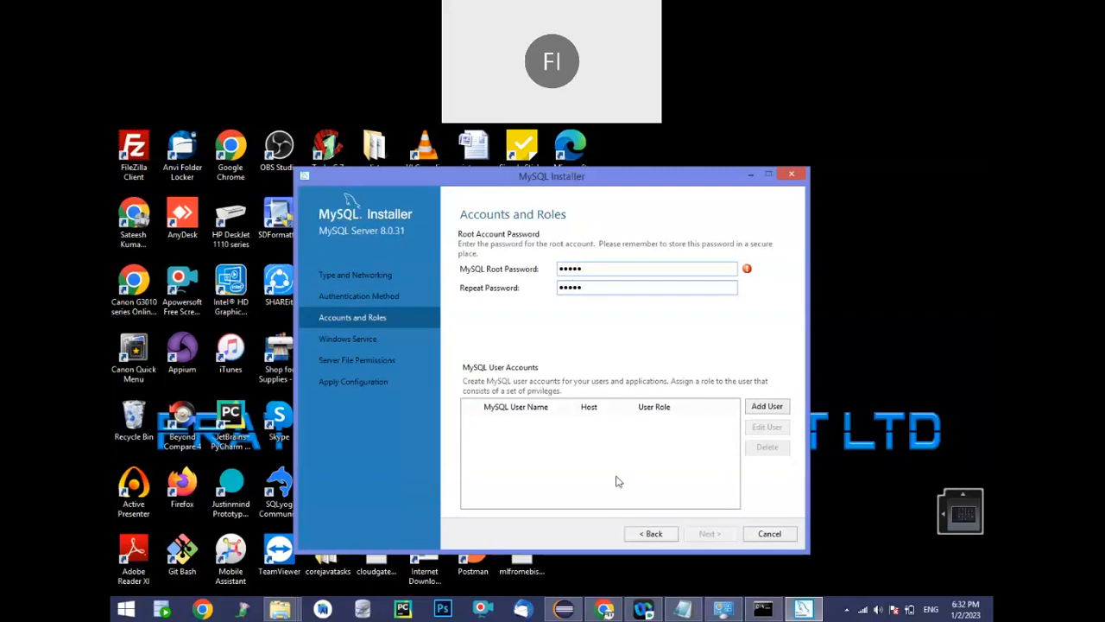
{"action": "left_click", "coordinate": [711, 534]}
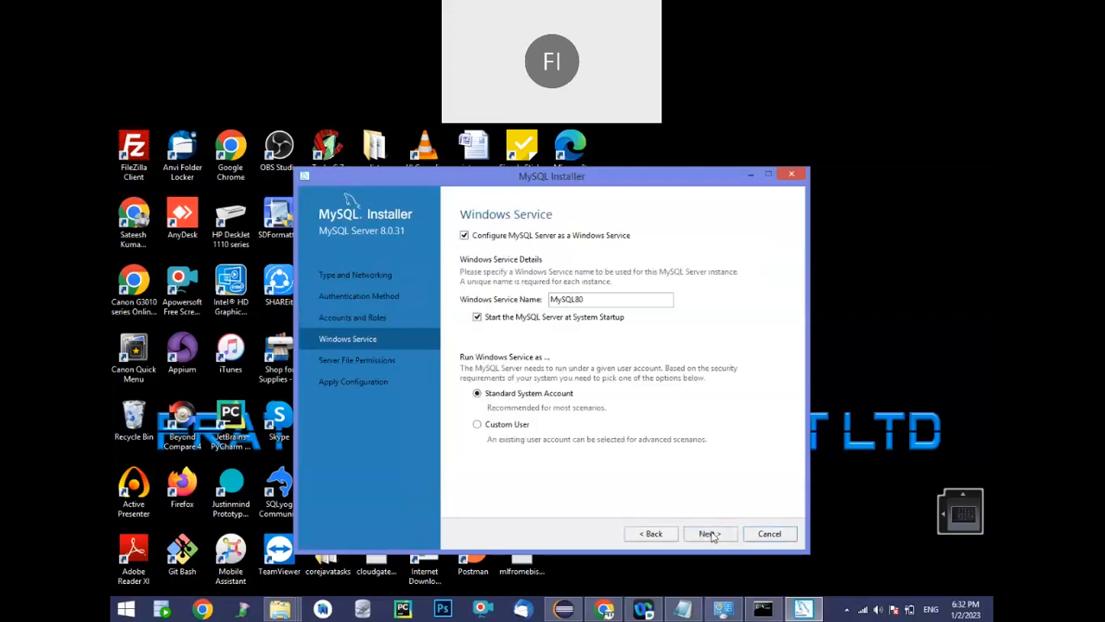
Accept the default MySQL80 Windows service and full-access file permissions, apply the server configuration, and finish the installer
{"action": "left_click", "coordinate": [710, 533]}
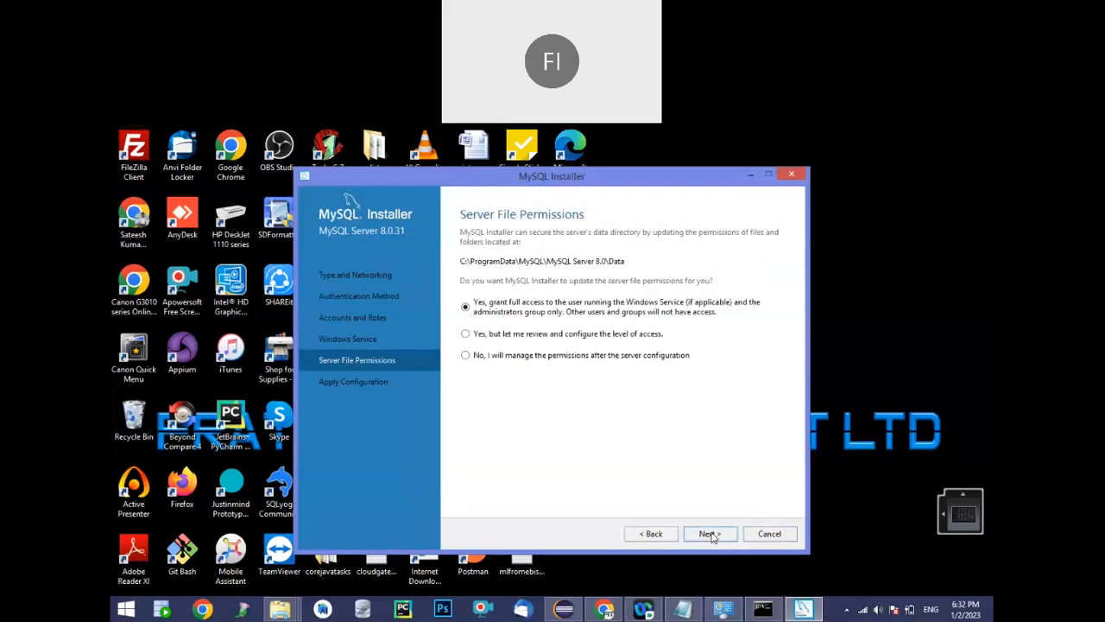
{"action": "left_click", "coordinate": [710, 534]}
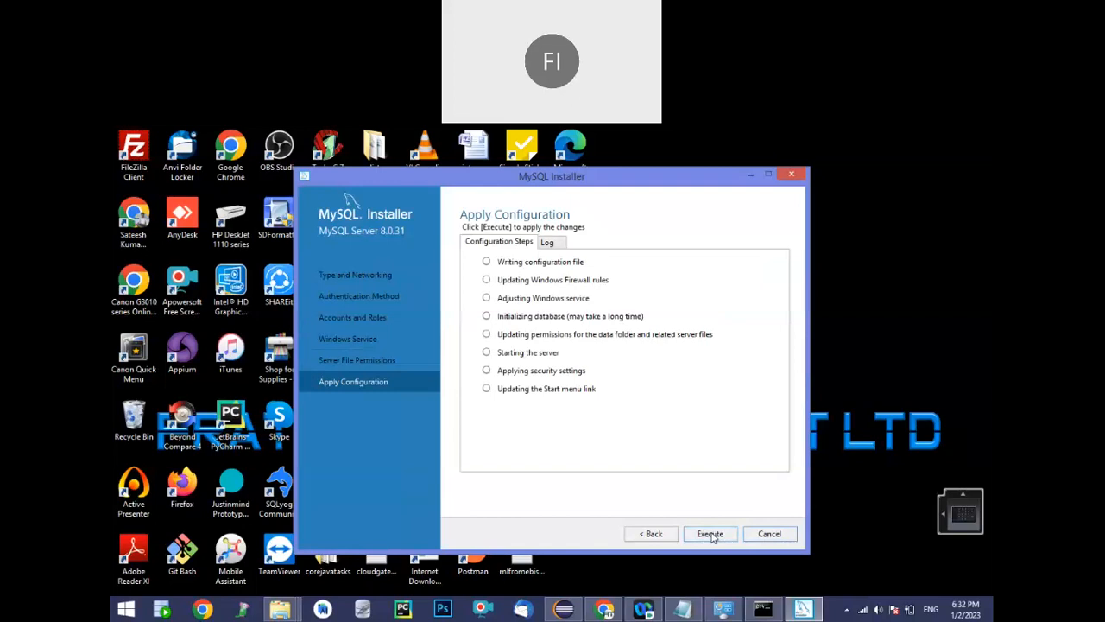
{"action": "left_click", "coordinate": [710, 534]}
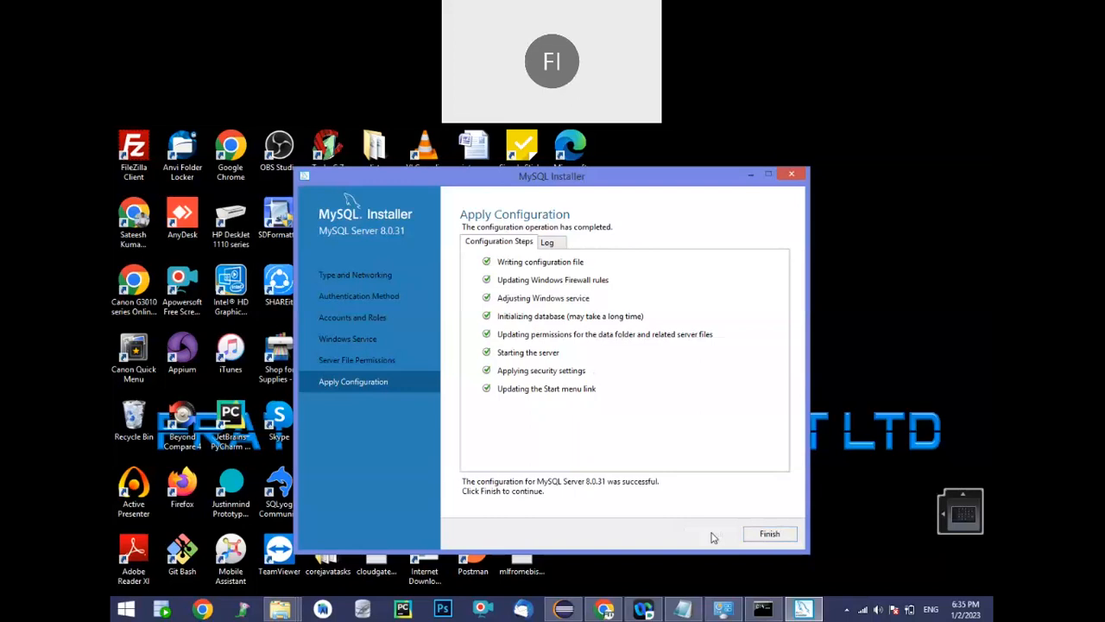
{"action": "left_click", "coordinate": [760, 535]}
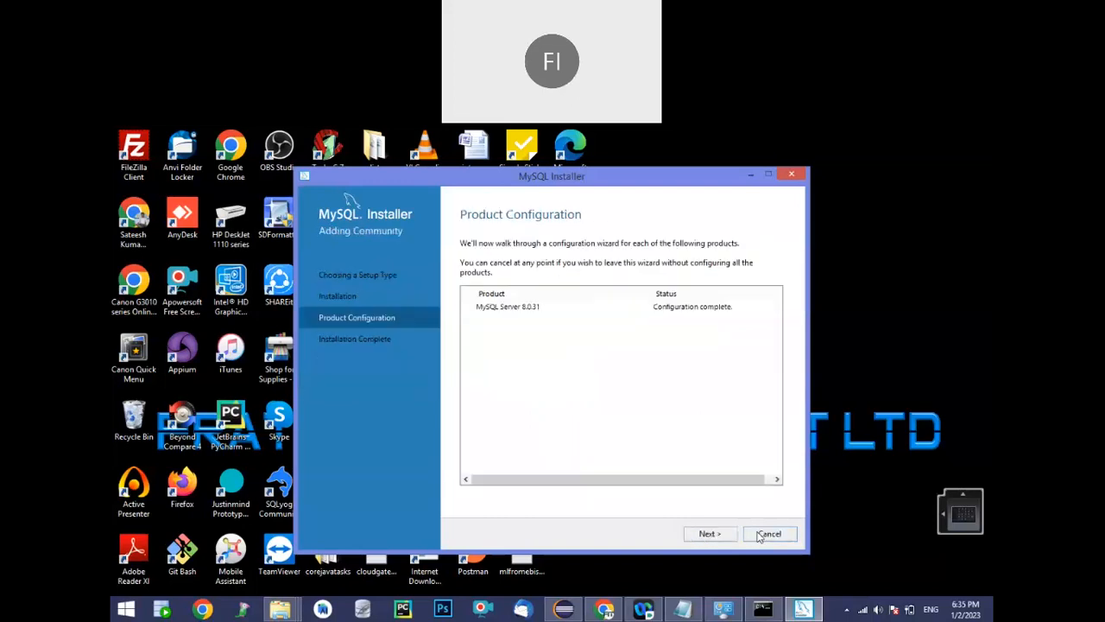
{"action": "left_click", "coordinate": [709, 534]}
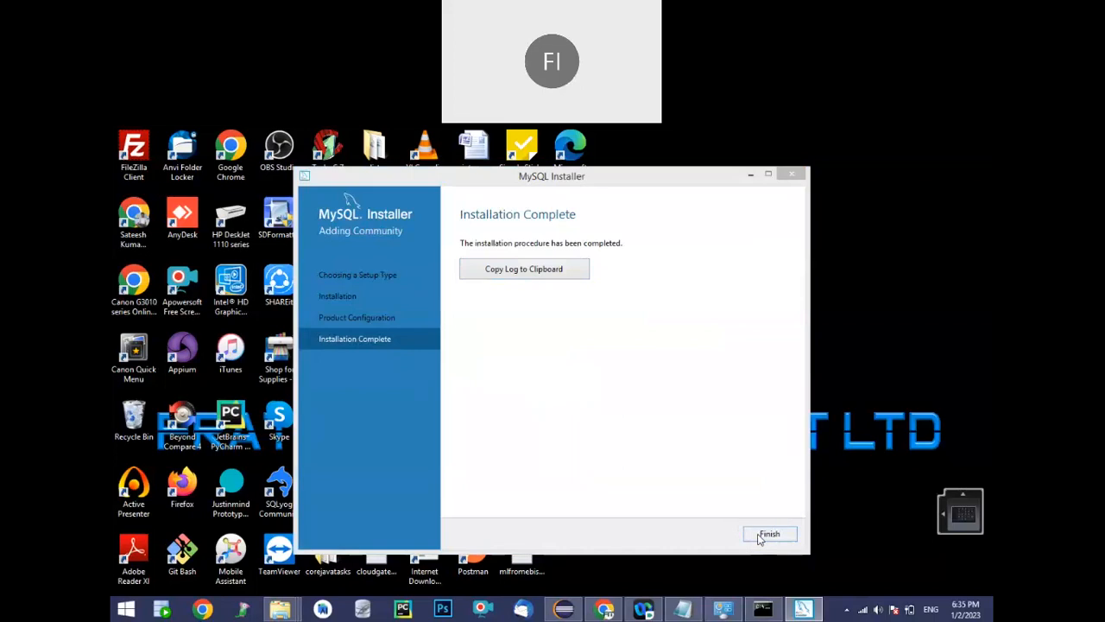
{"action": "left_click", "coordinate": [760, 535]}
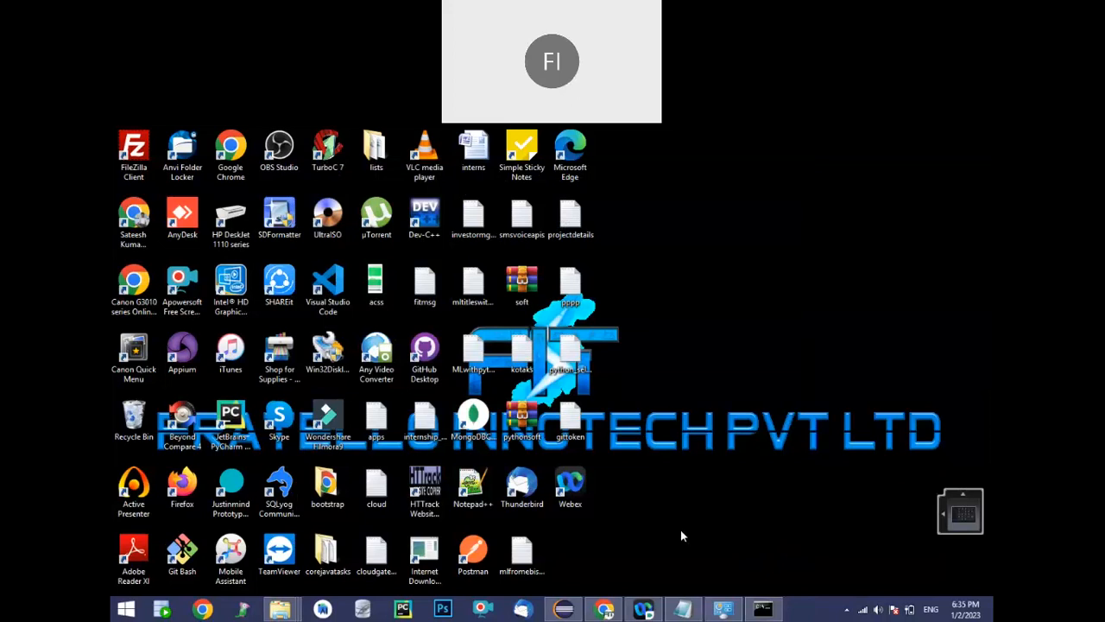
Search Windows for mysql, open MySQL 8.0 Command Line Client, log in with the root password, and close the client
{"action": "key", "text": "super+s"}
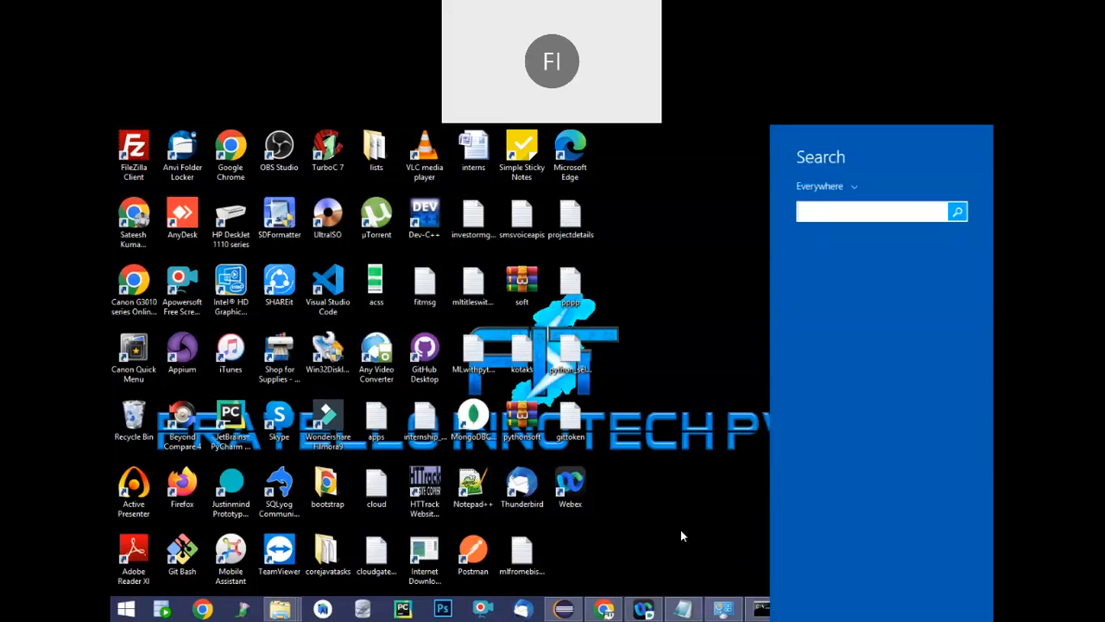
{"action": "type", "text": "mysql Installer - Community"}
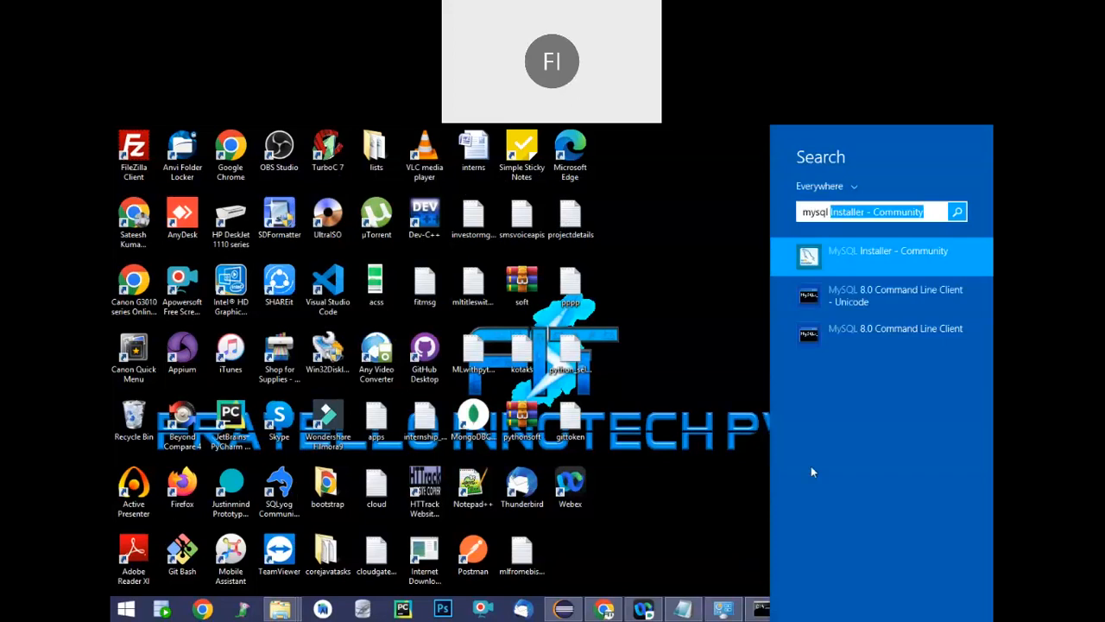
{"action": "left_click", "coordinate": [893, 330]}
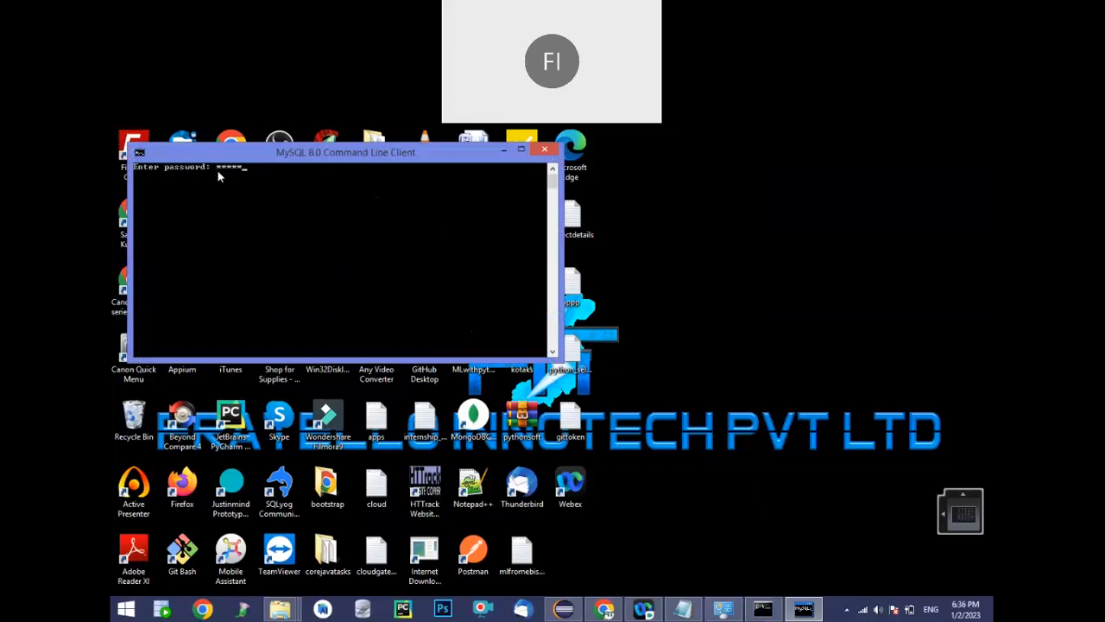
{"action": "key", "text": "Return"}
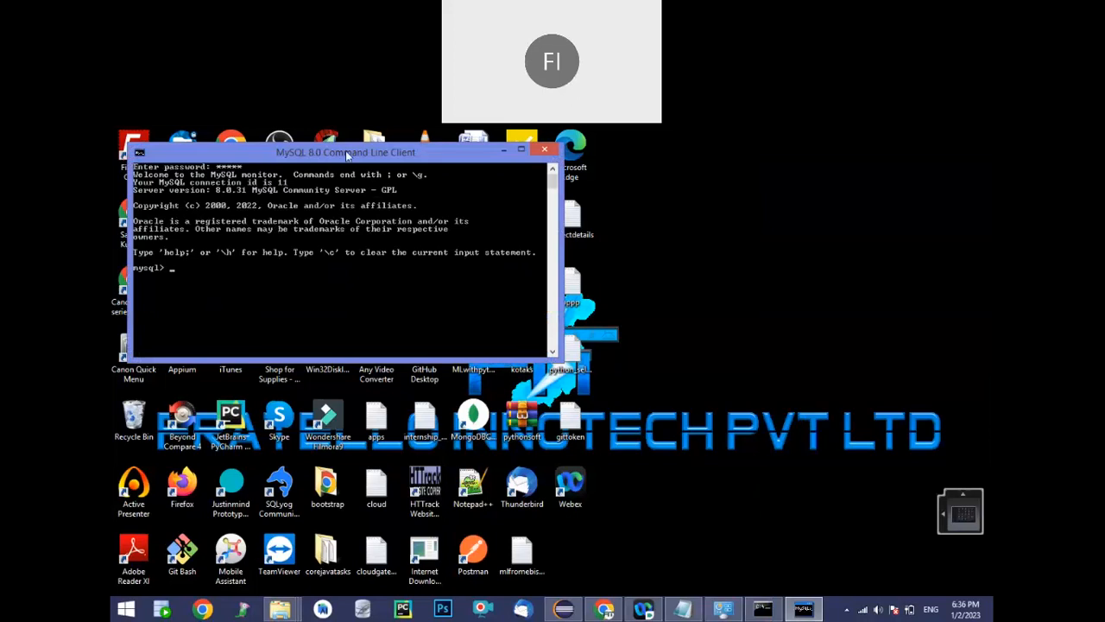
{"action": "left_click_drag", "start_coordinate": [346, 150], "coordinate": [352, 175]}
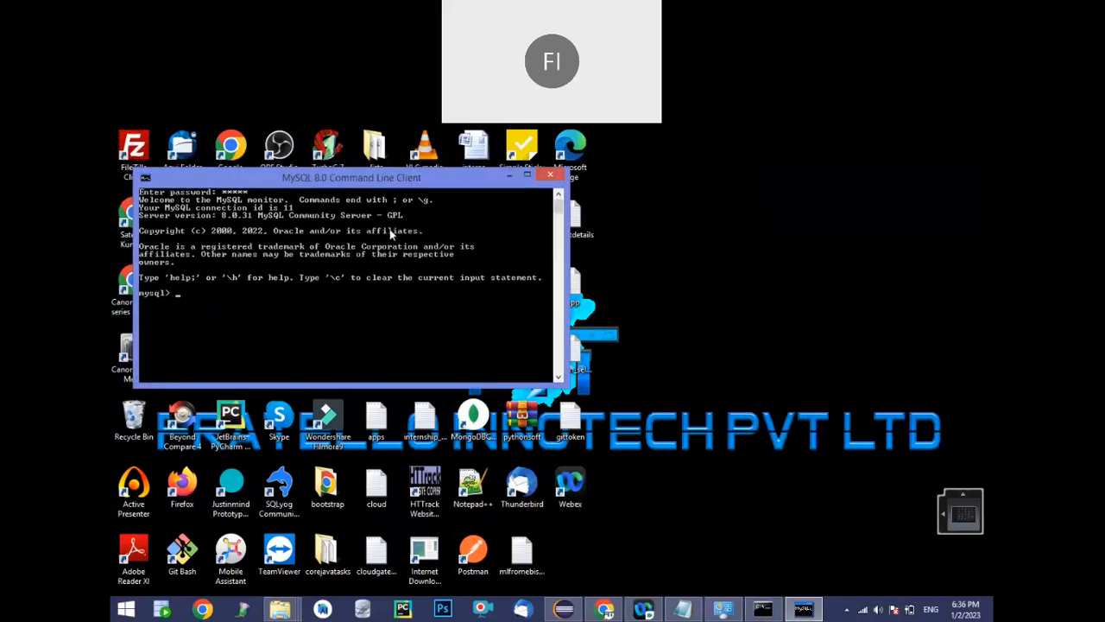
{"action": "left_click", "coordinate": [550, 175]}
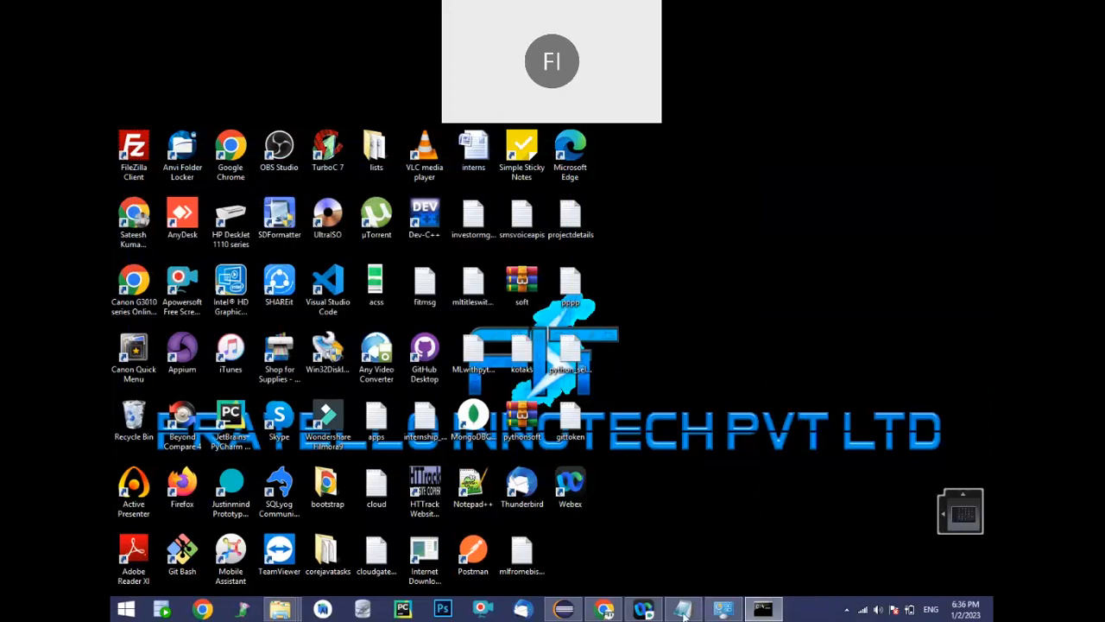
Switch to Notepad and add the line "5. Browser (Chrome, Edge, Firefox)" below the MySQL section, separated by a blank line
{"action": "left_click", "coordinate": [683, 610]}
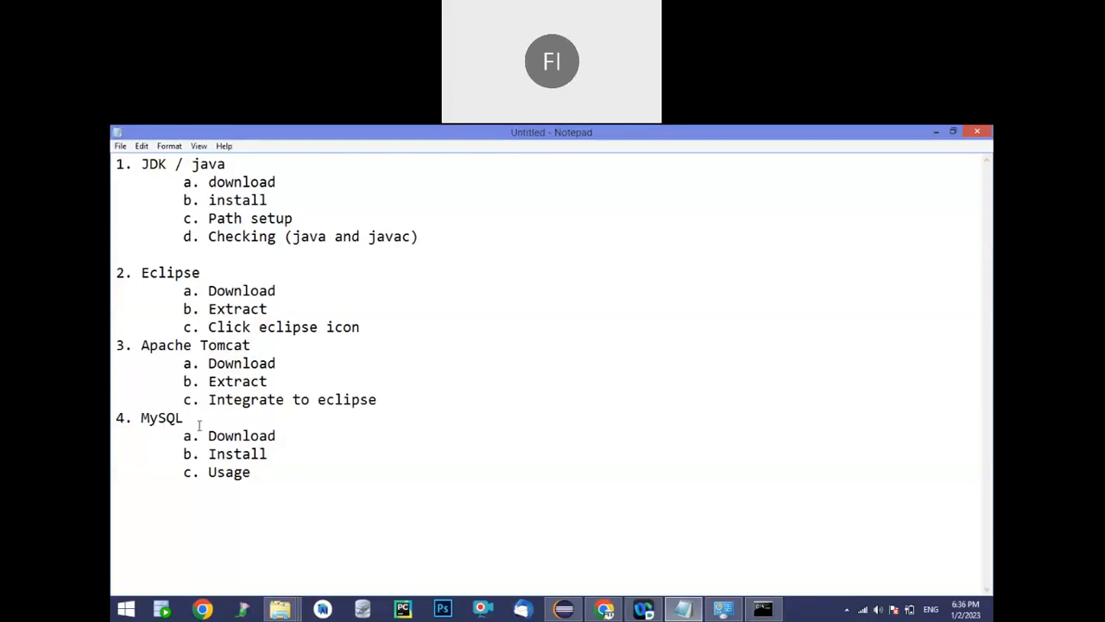
{"action": "left_click", "coordinate": [270, 479]}
{"action": "key", "text": "Return"}
{"action": "type", "text": "6"}
{"action": "key", "text": "BackSpace"}
{"action": "type", "text": "5. Browser (Chrome, "}
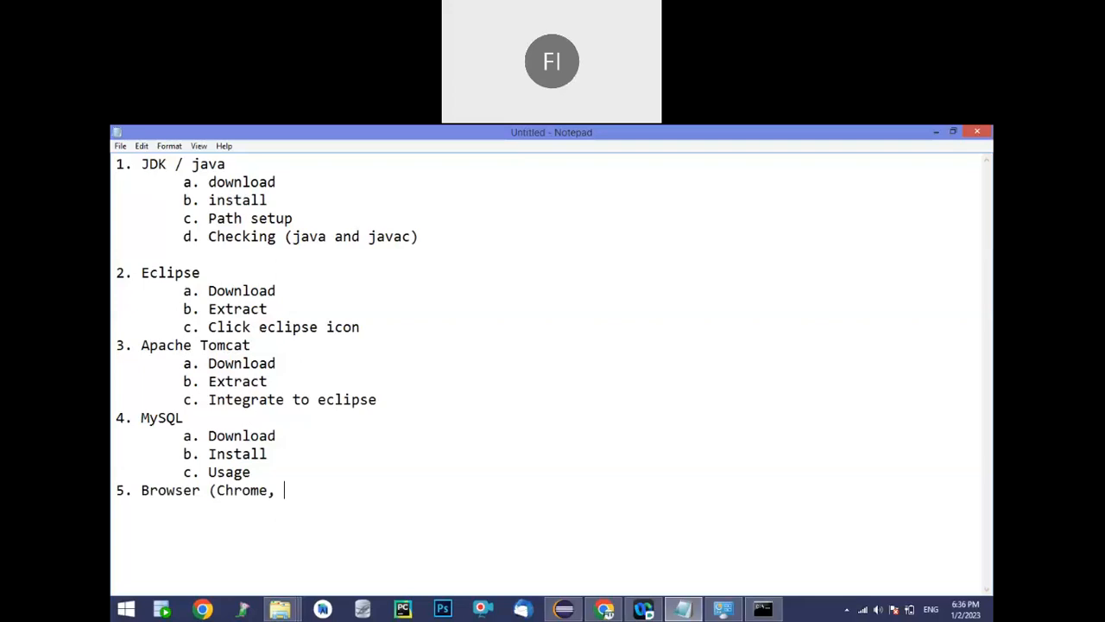
{"action": "type", "text": "Edge, Firefox"}
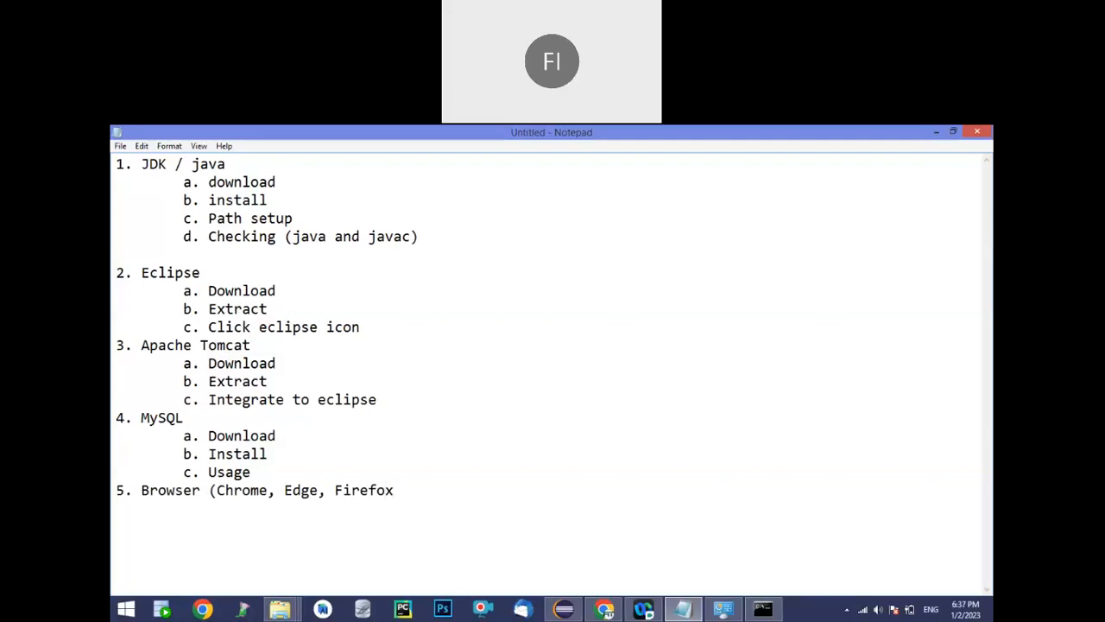
{"action": "type", "text": ")"}
{"action": "left_click", "coordinate": [252, 473]}
{"action": "key", "text": "Return"}
Append "( MYSQL Command client)" to the Usage item in the MySQL section of the notes
{"action": "left_click", "coordinate": [266, 475]}
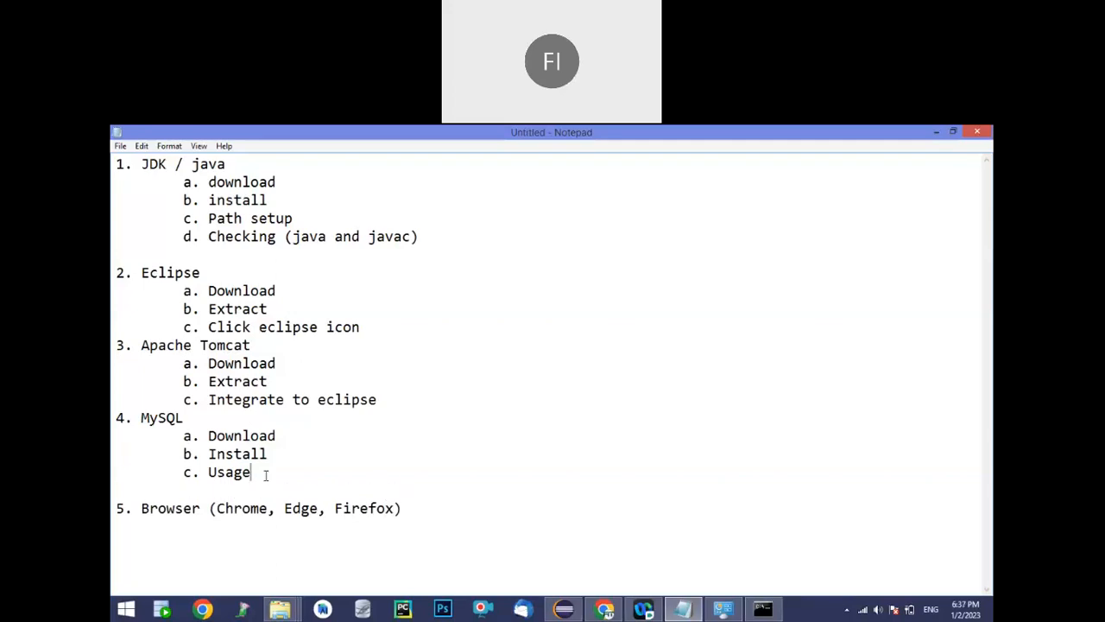
{"action": "type", "text": "("}
{"action": "type", "text": " MYSQL"}
{"action": "type", "text": " Cpmm"}
{"action": "key", "text": "BackSpace"}
{"action": "key", "text": "BackSpace"}
{"action": "key", "text": "BackSpace"}
{"action": "type", "text": "ommand"}
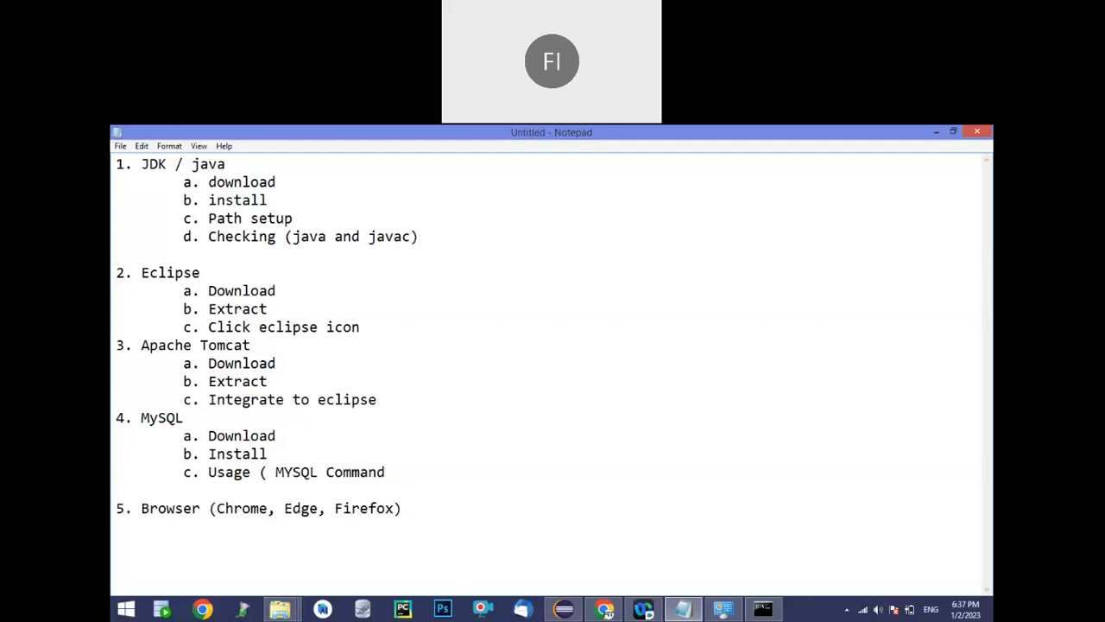
{"action": "type", "text": " clint"}
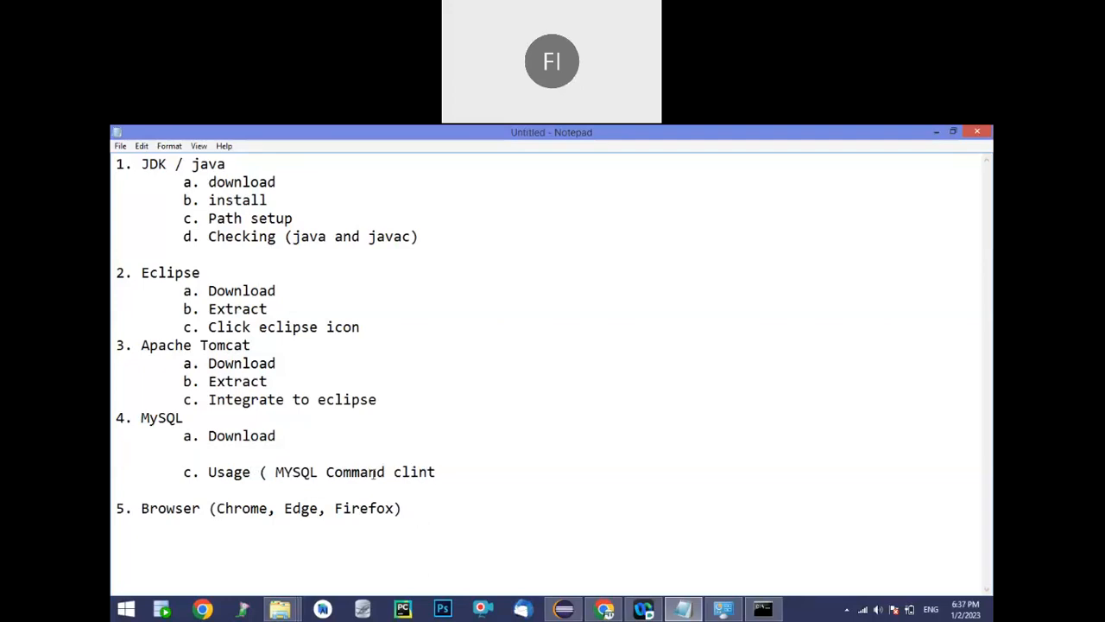
{"action": "key", "text": "BackSpace"}
{"action": "key", "text": "BackSpace"}
{"action": "type", "text": "ent)"}
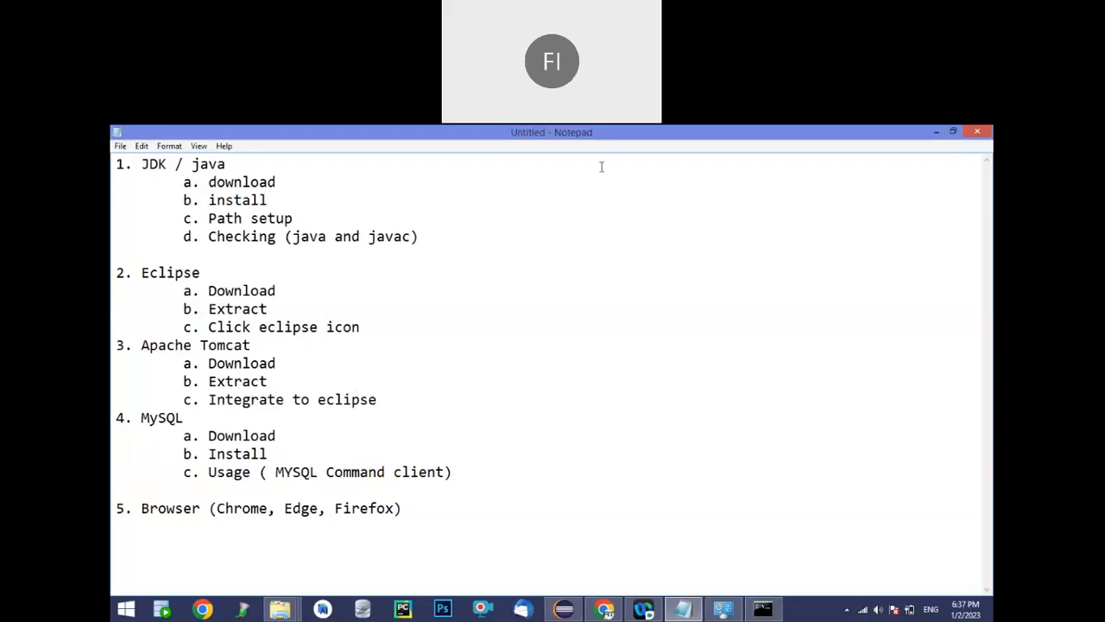
{"action": "left_click", "coordinate": [668, 148]}
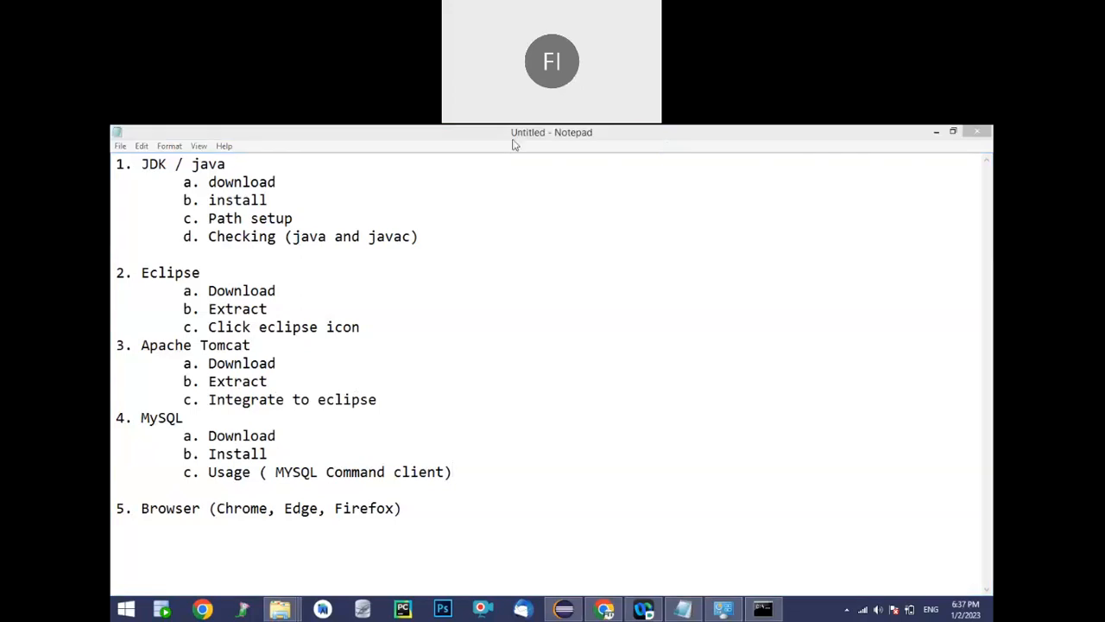